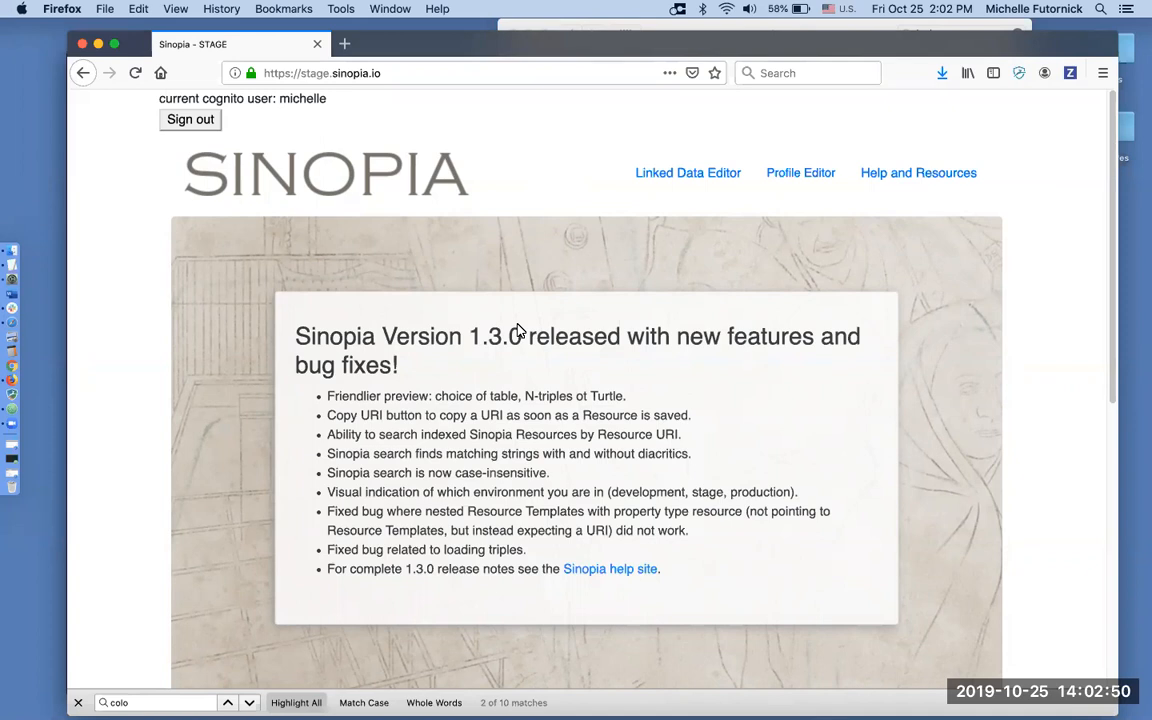
Step: Search Sinopia for "sears" in the Linked Data Editor and open the 1927 Sears, Roebuck catalog resource
{"action": "left_click", "coordinate": [697, 175]}
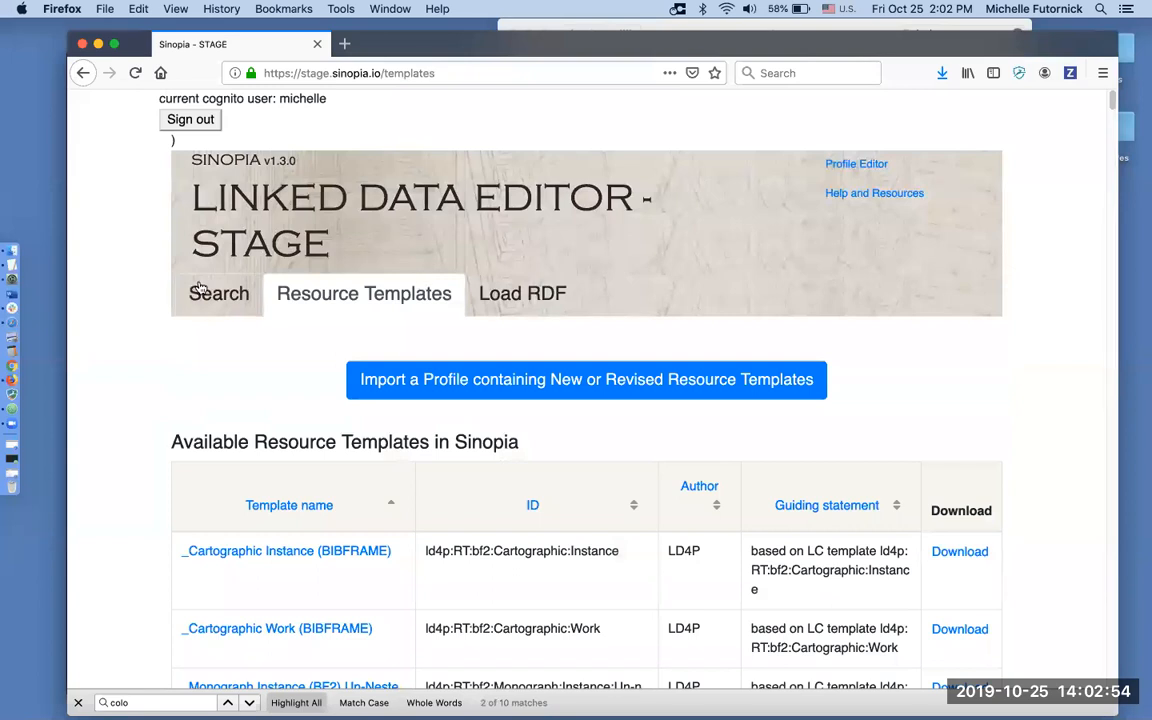
{"action": "left_click", "coordinate": [200, 289]}
{"action": "left_click", "coordinate": [293, 354]}
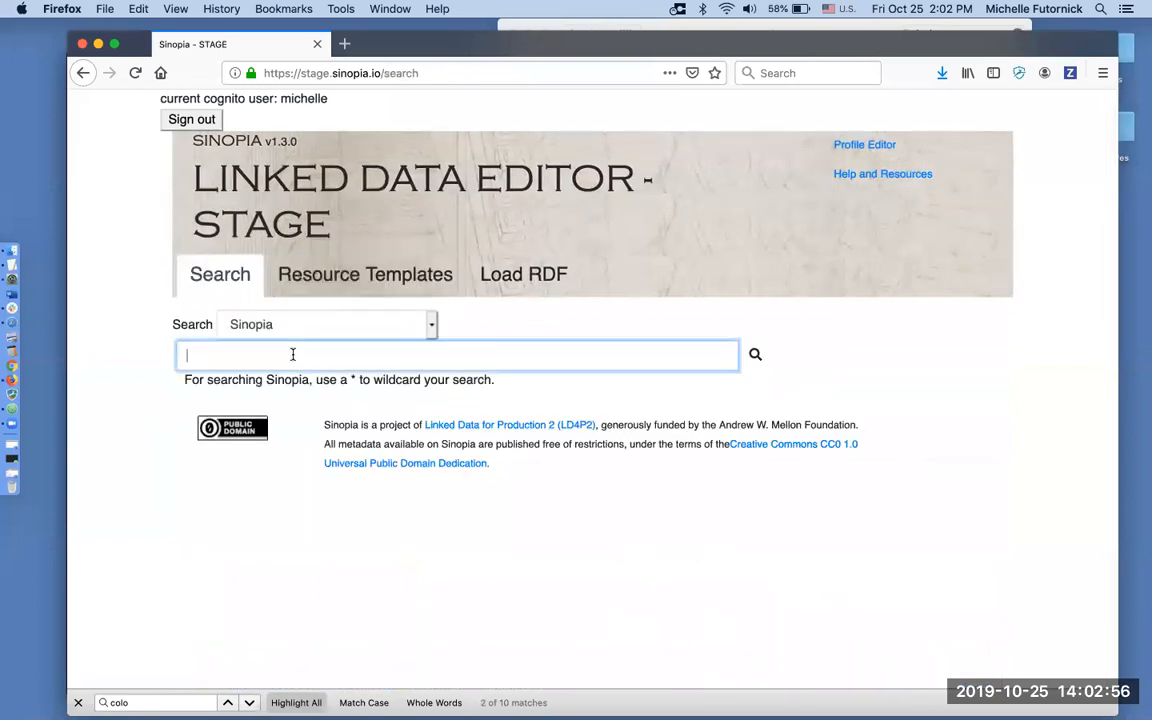
{"action": "type", "text": "sears"}
{"action": "key", "text": "Return"}
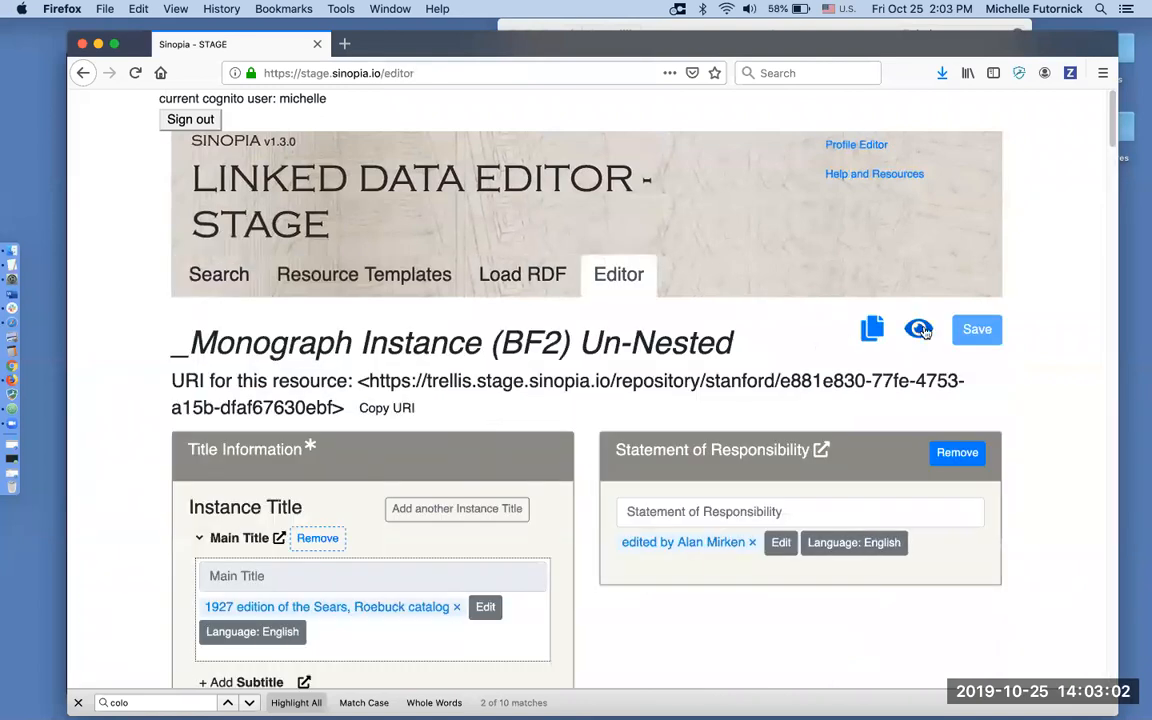
Step: Preview the catalog resource's RDF in N-Triples, Turtle and Table formats, and close the preview
{"action": "left_click", "coordinate": [920, 330]}
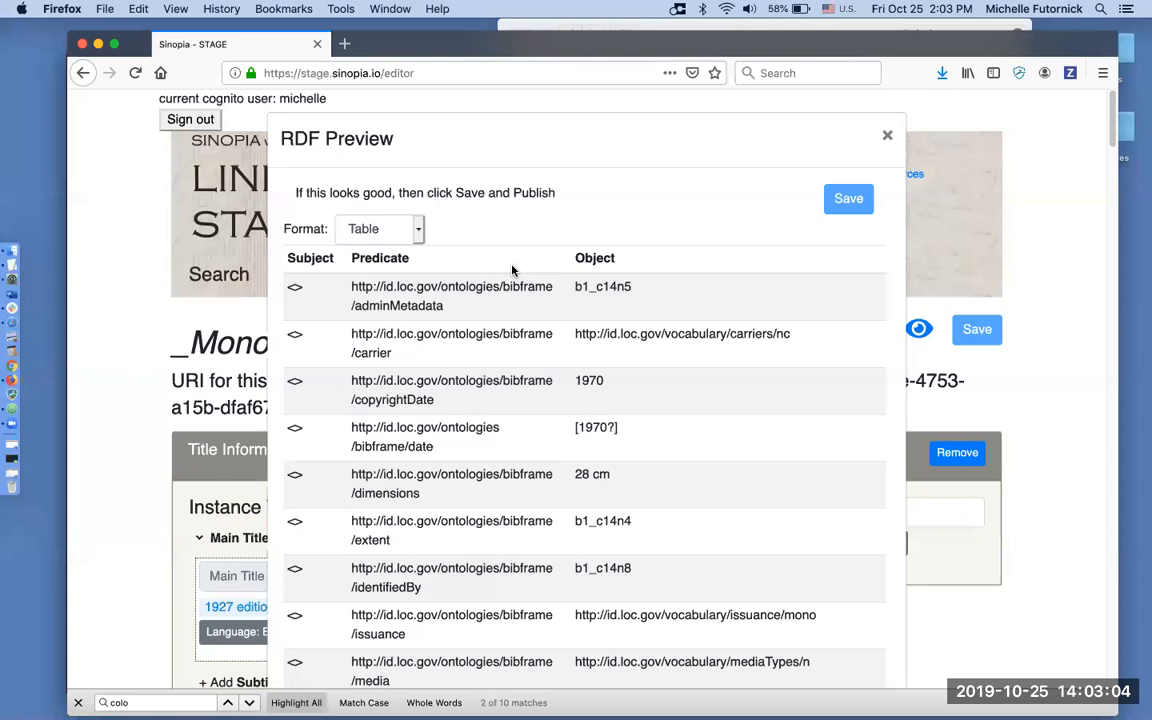
{"action": "left_click", "coordinate": [419, 230]}
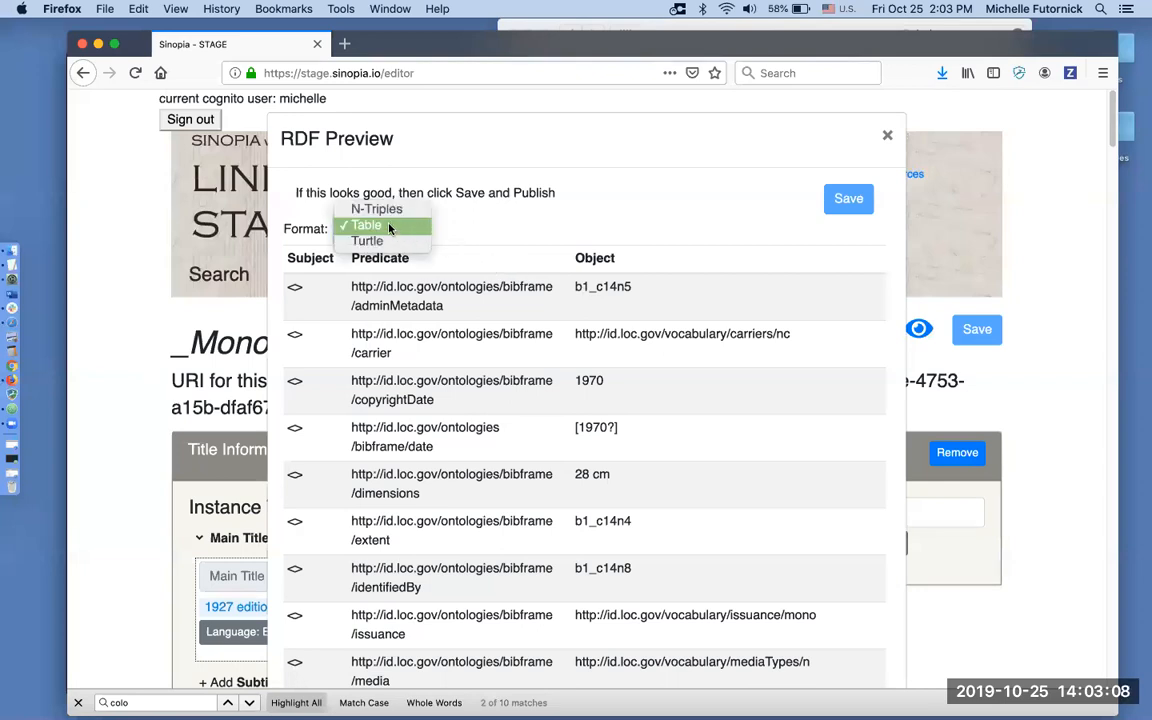
{"action": "left_click", "coordinate": [385, 211]}
{"action": "left_click", "coordinate": [419, 228]}
{"action": "left_click", "coordinate": [395, 256]}
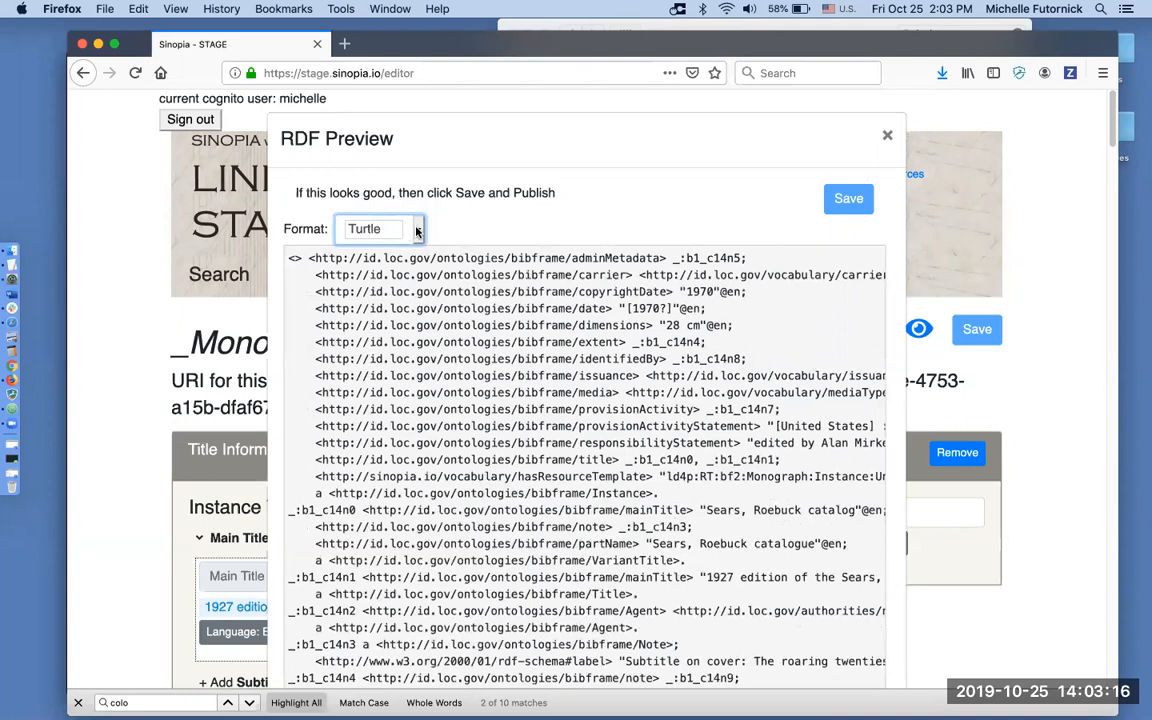
{"action": "left_click", "coordinate": [417, 230]}
{"action": "left_click", "coordinate": [407, 210]}
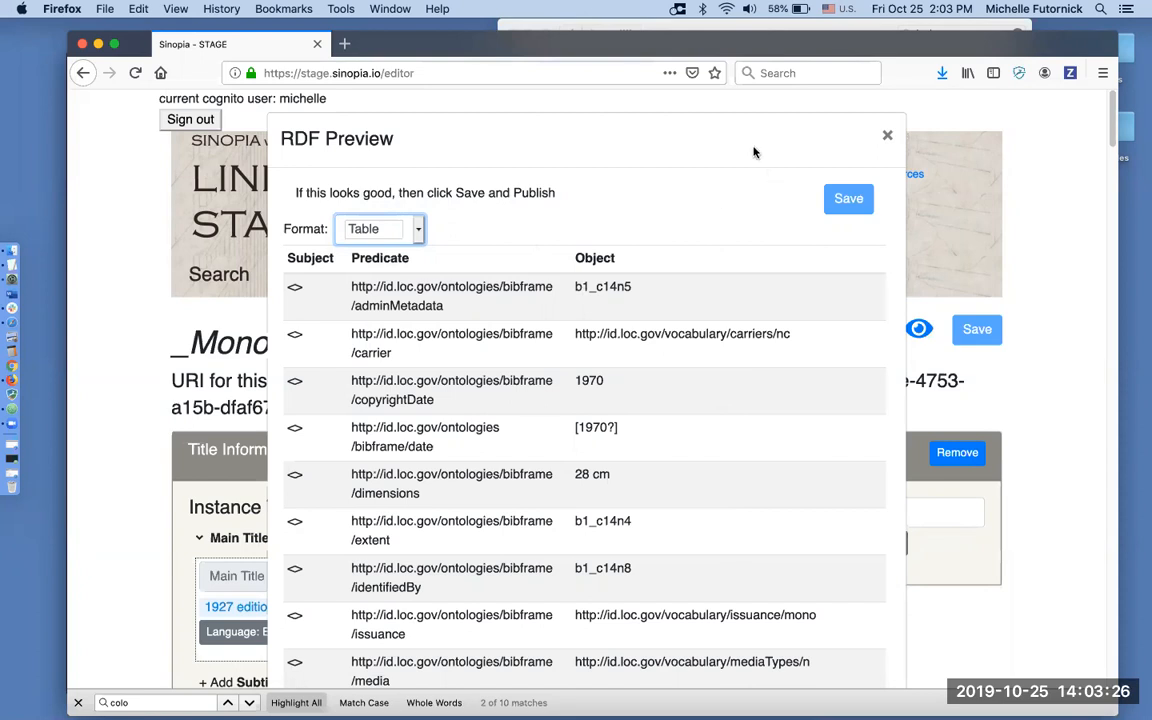
{"action": "left_click", "coordinate": [887, 136]}
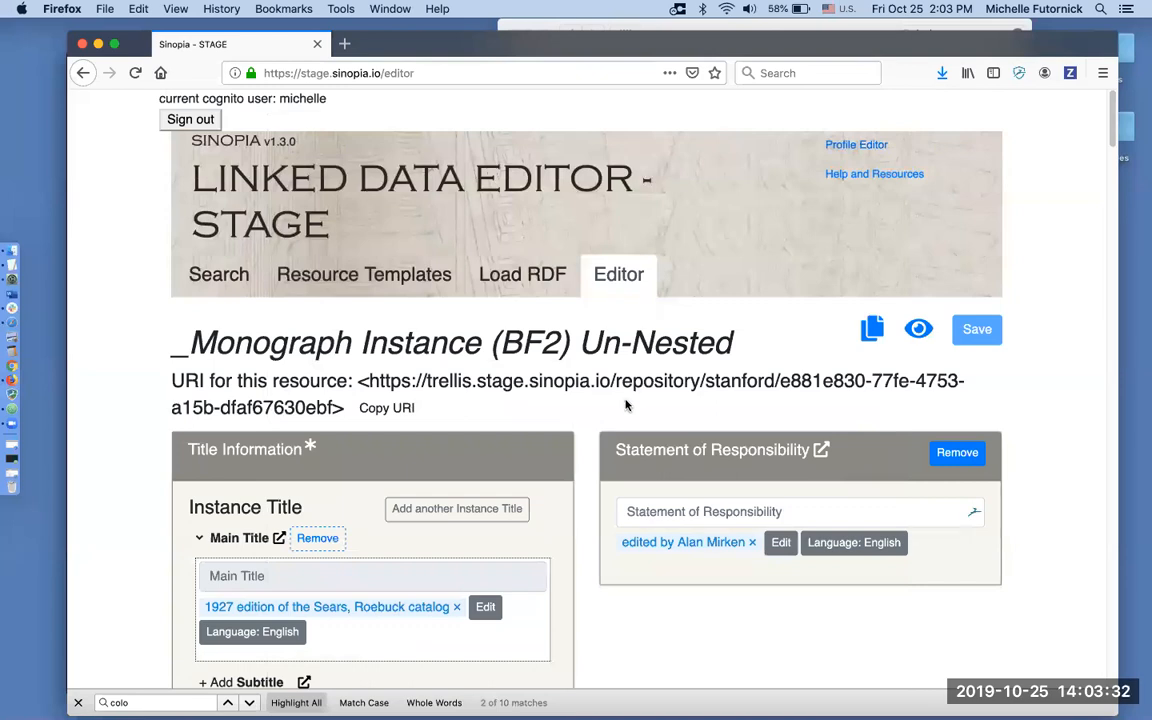
Step: Search the SHAREVDE NLM source for "heart"
{"action": "left_click", "coordinate": [205, 275]}
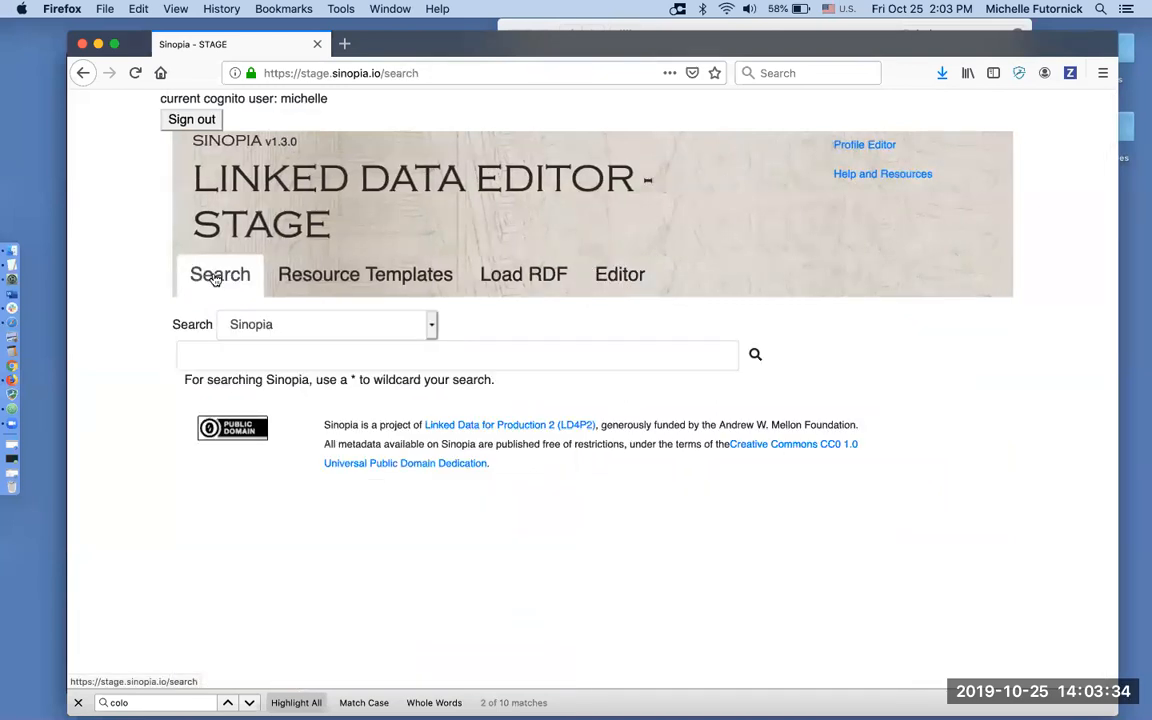
{"action": "left_click", "coordinate": [427, 326]}
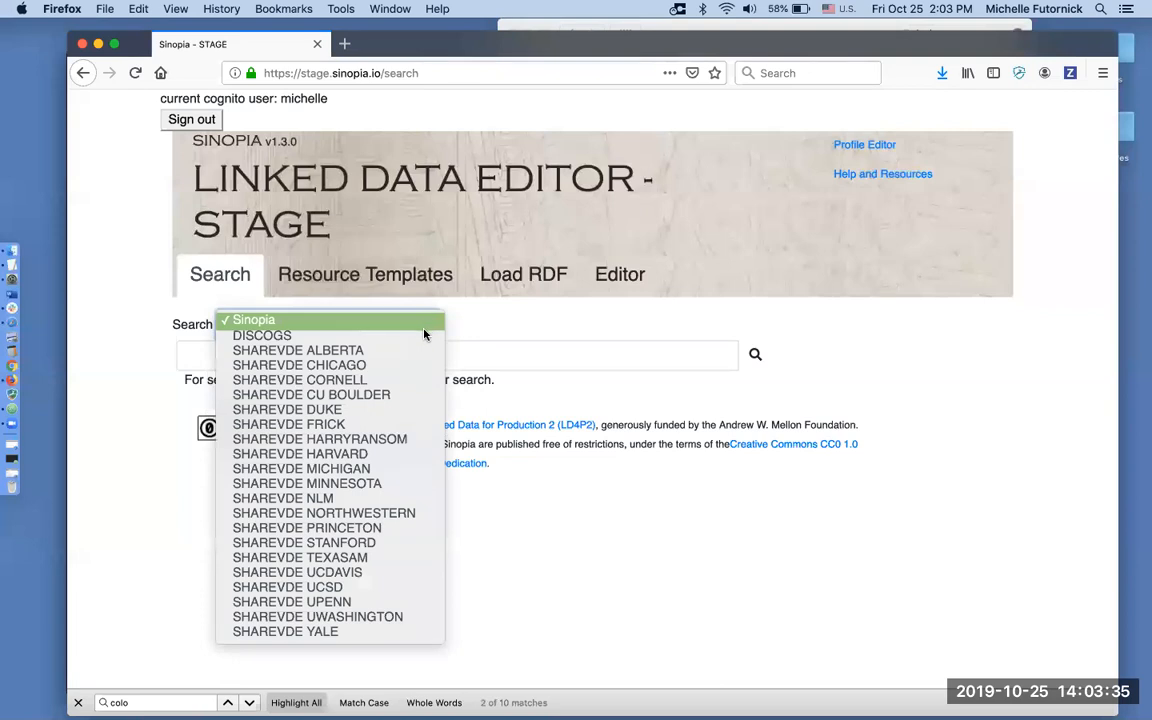
{"action": "left_click", "coordinate": [343, 499]}
{"action": "left_click", "coordinate": [314, 360]}
{"action": "type", "text": "heart"}
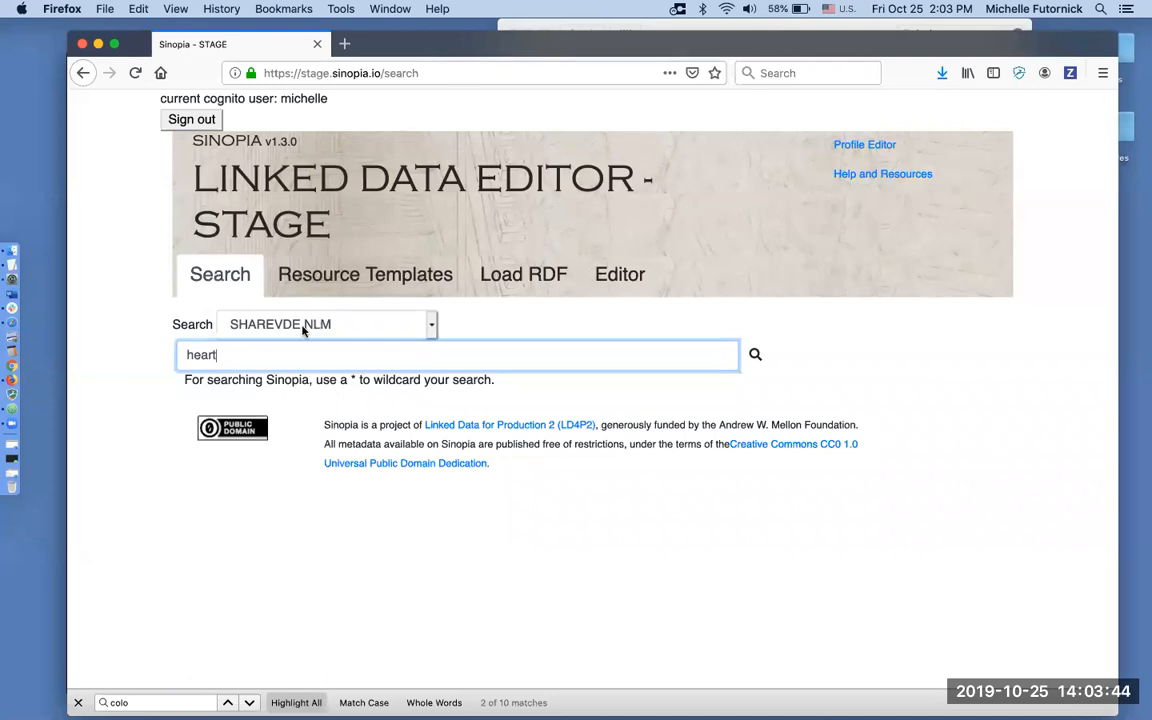
{"action": "key", "text": "Return"}
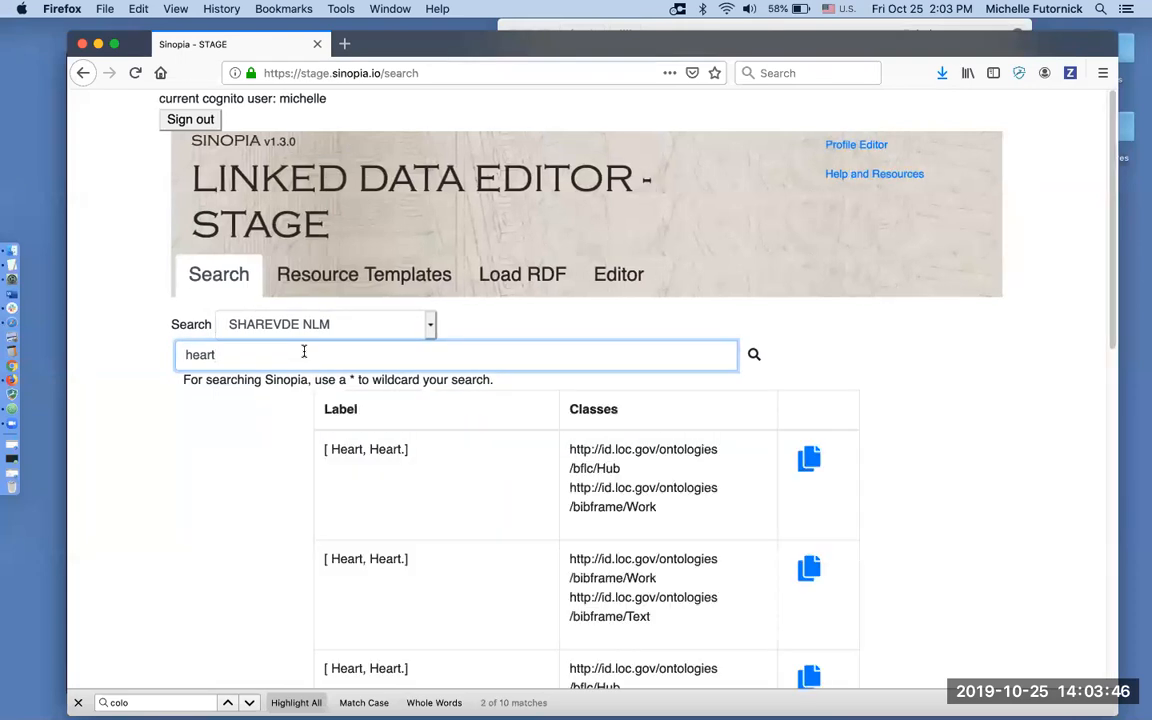
Step: Load the second "Heart" search result (bibframe Work and Text) into the _Monograph Work (BF2) Un-Nested resource template
{"action": "left_click", "coordinate": [810, 568]}
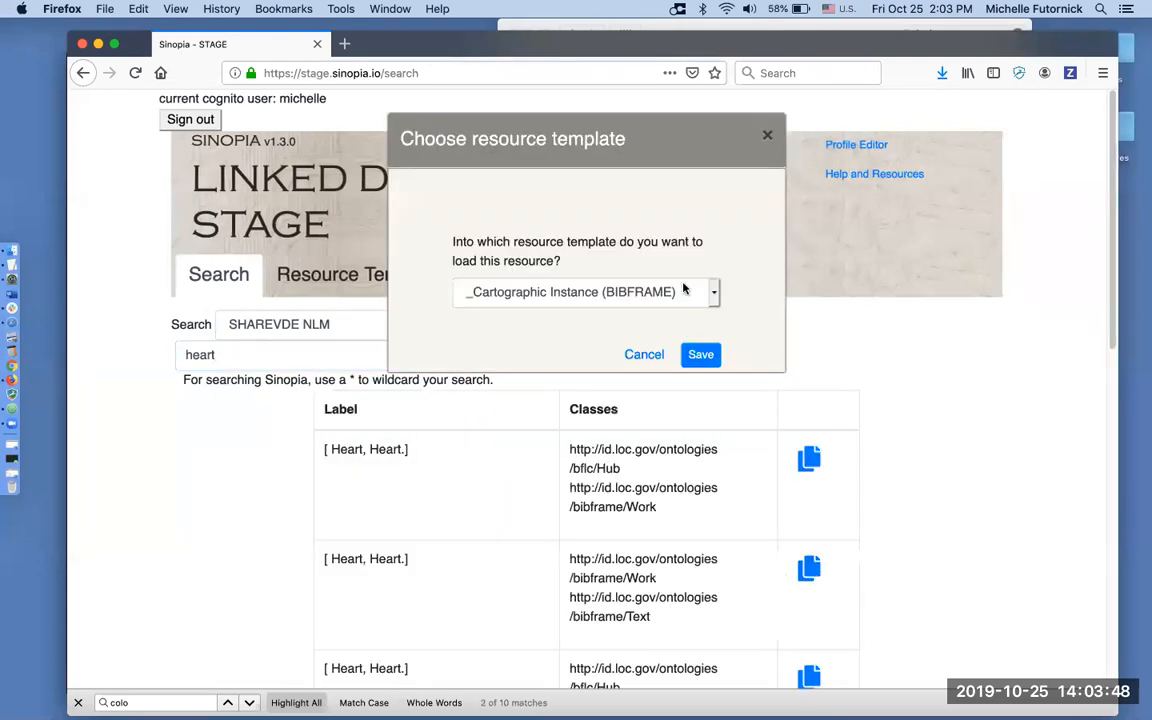
{"action": "left_click", "coordinate": [713, 292]}
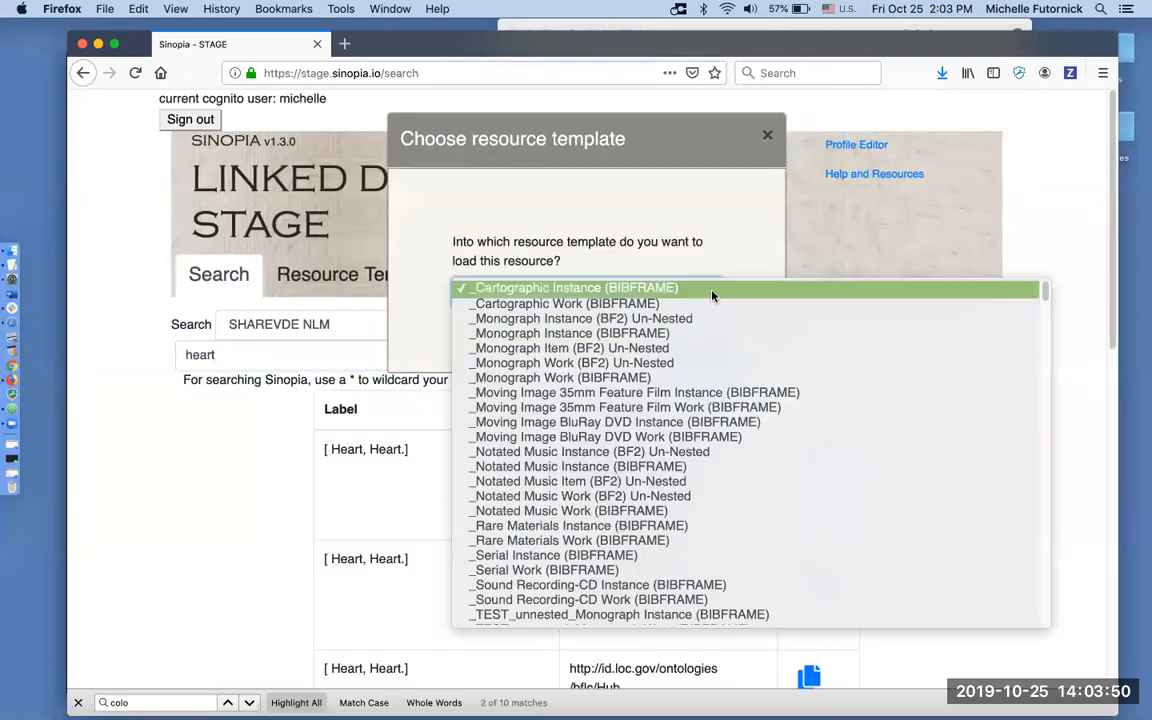
{"action": "left_click", "coordinate": [660, 365]}
{"action": "left_click", "coordinate": [700, 354]}
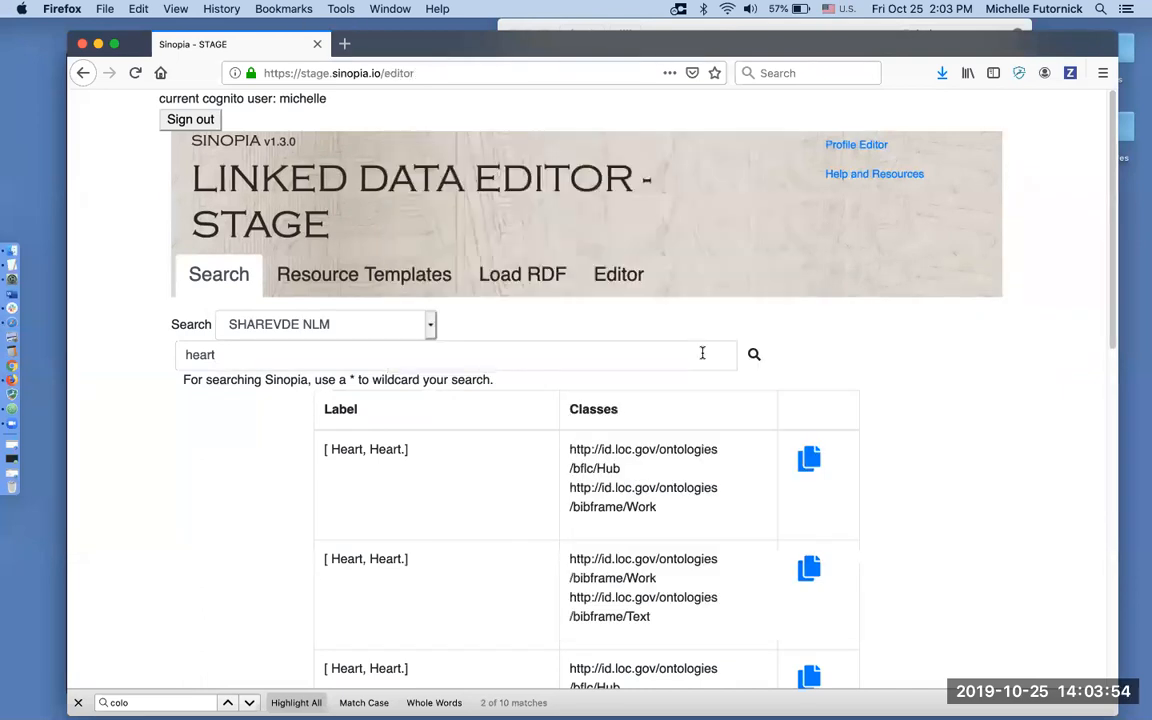
Step: View the loaded work's unused triples in N-Triples and Turtle formats, and return them to Table format
{"action": "scroll", "coordinate": [386, 360], "scroll_direction": "down", "scroll_amount": 3}
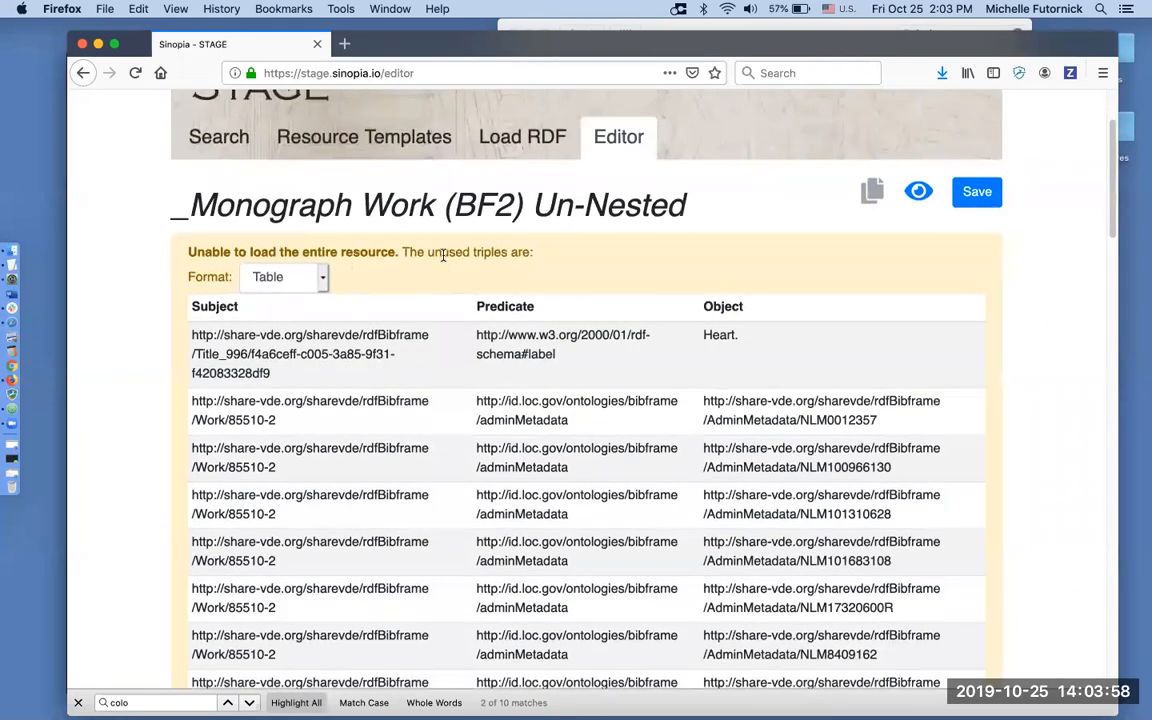
{"action": "scroll", "coordinate": [450, 443], "scroll_direction": "down", "scroll_amount": 2}
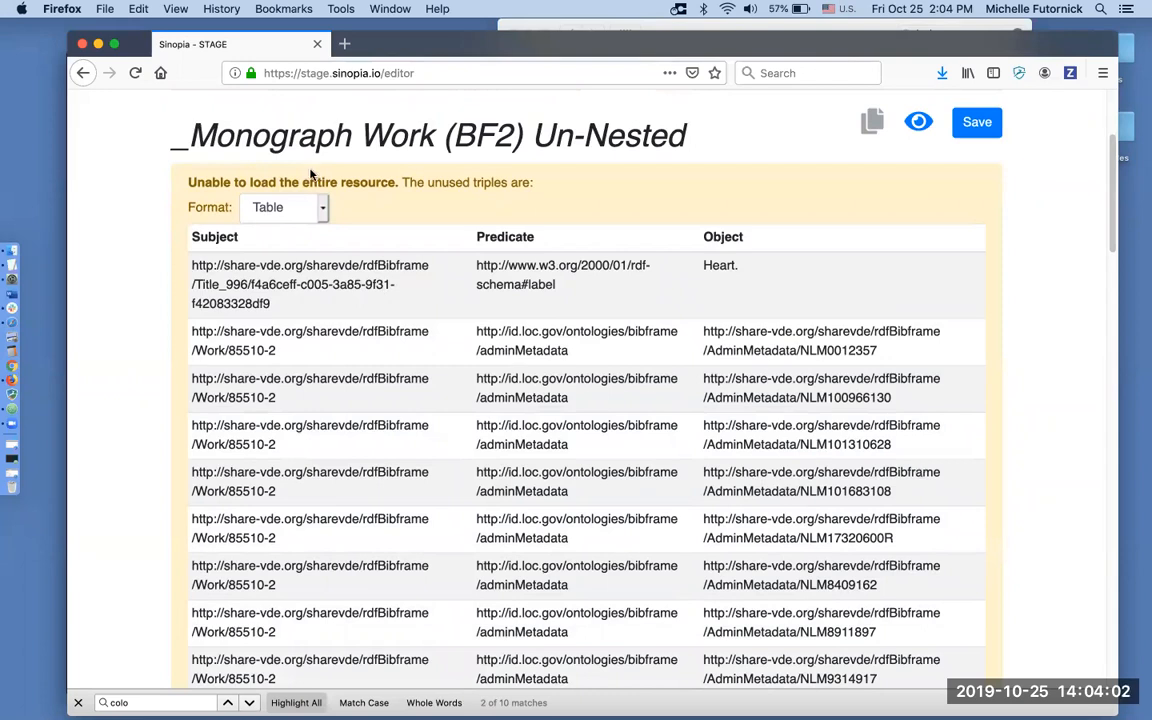
{"action": "left_click", "coordinate": [321, 207]}
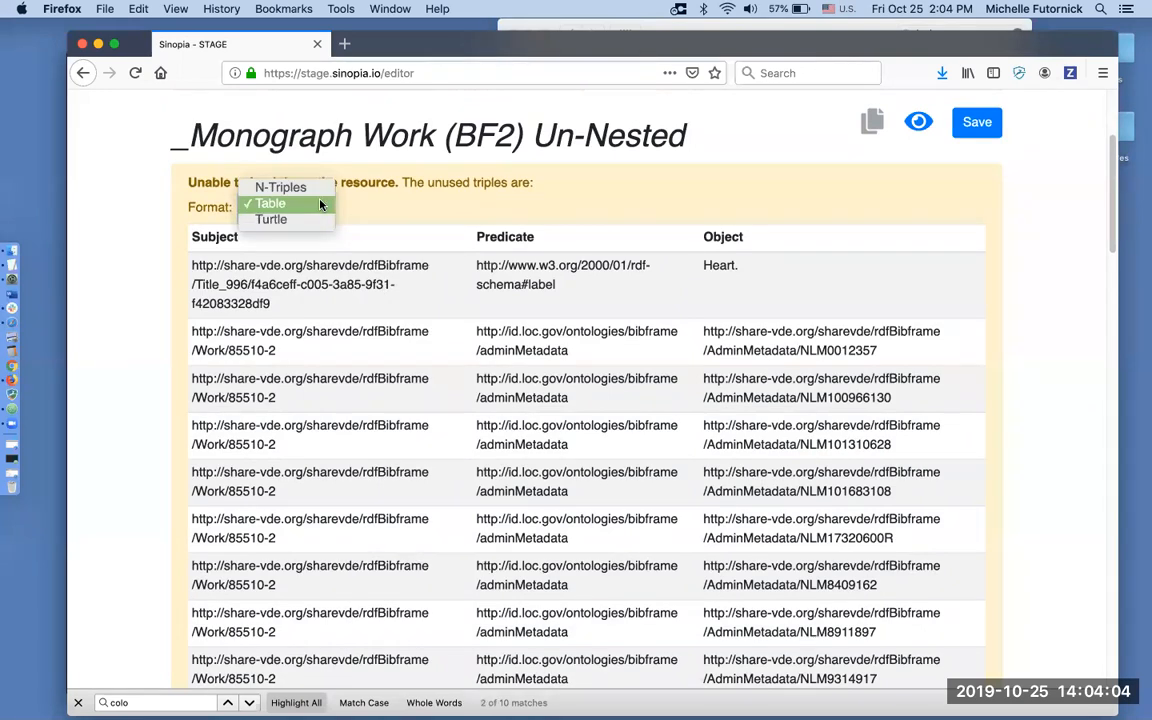
{"action": "left_click", "coordinate": [300, 187]}
{"action": "left_click", "coordinate": [322, 204]}
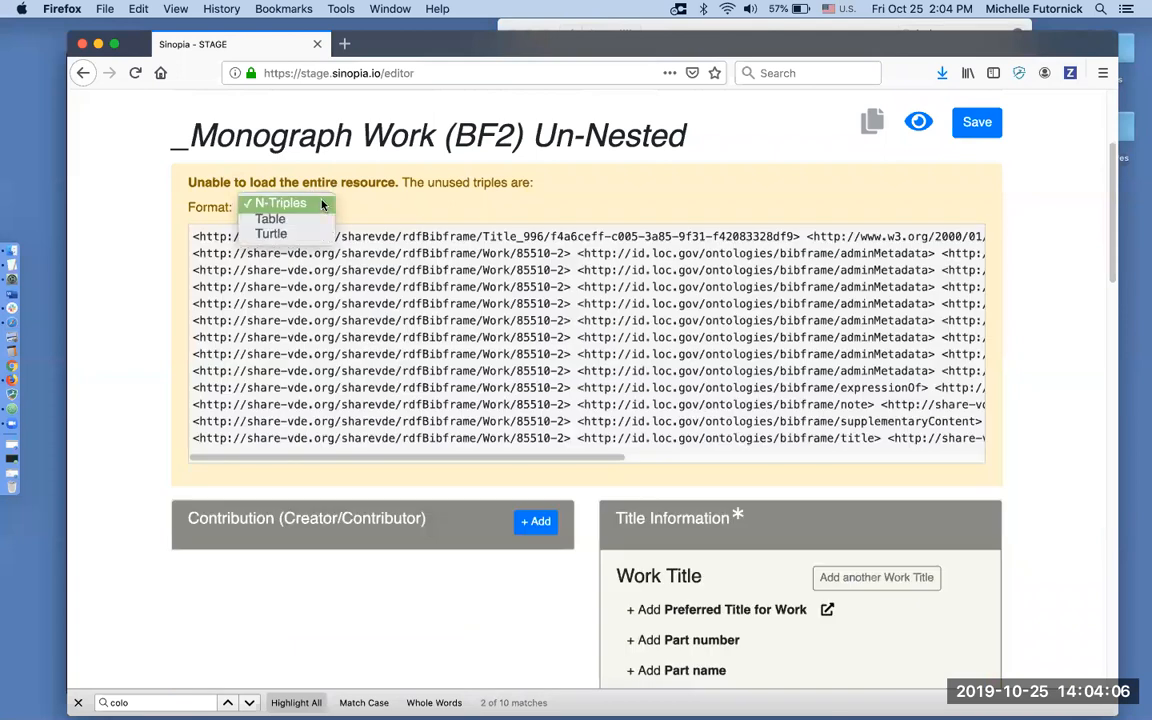
{"action": "left_click", "coordinate": [311, 236]}
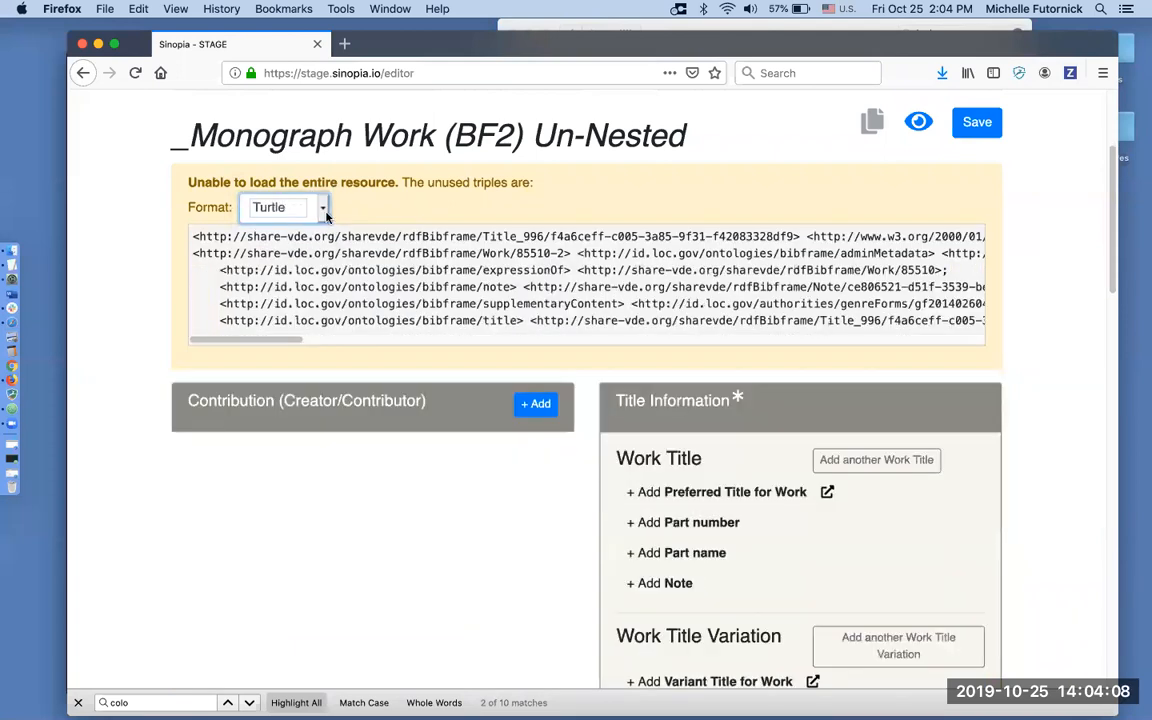
{"action": "left_click", "coordinate": [297, 205]}
{"action": "left_click", "coordinate": [313, 193]}
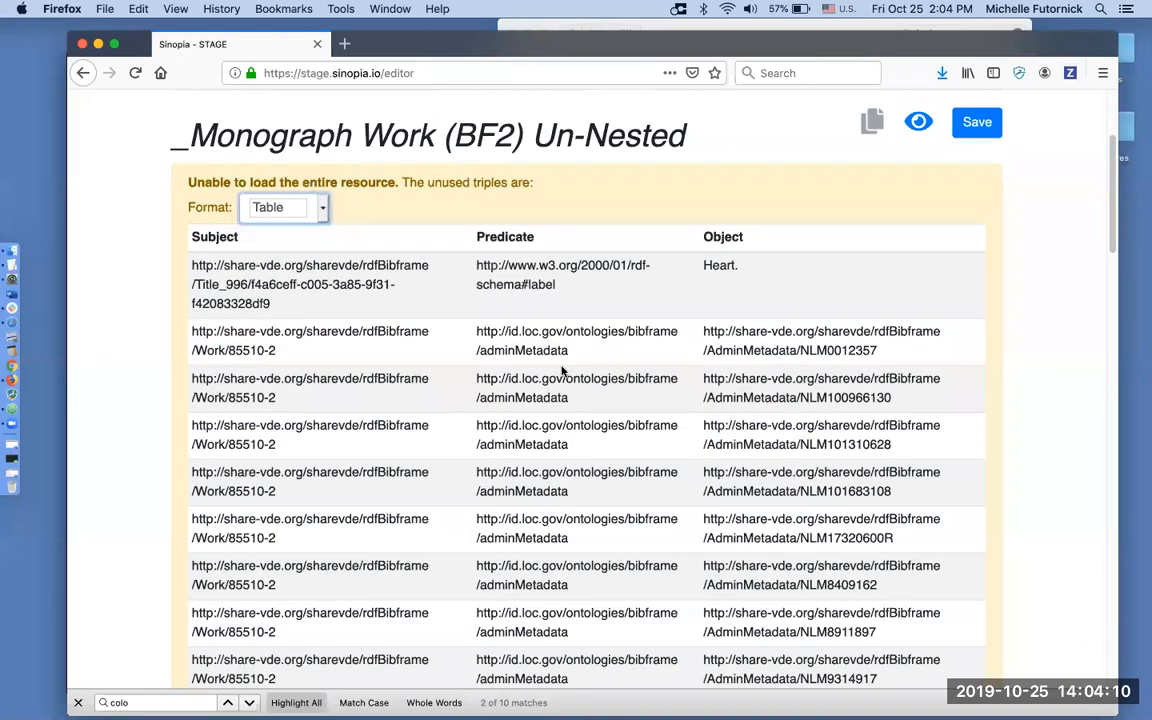
Step: Read the unused triples table to its end and switch the format to N-Triples for comparison
{"action": "scroll", "coordinate": [637, 420], "scroll_direction": "down", "scroll_amount": 5}
{"action": "scroll", "coordinate": [637, 450], "scroll_direction": "down", "scroll_amount": 1}
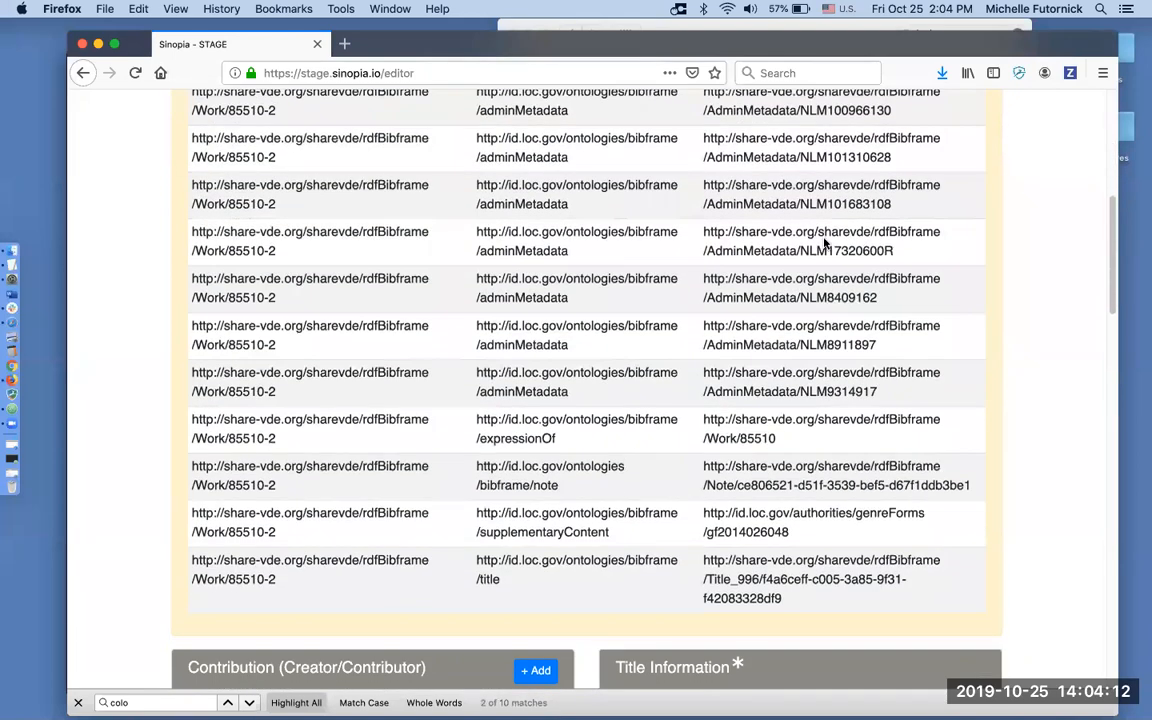
{"action": "scroll", "coordinate": [824, 561], "scroll_direction": "down", "scroll_amount": 2}
{"action": "scroll", "coordinate": [824, 561], "scroll_direction": "up", "scroll_amount": 4}
{"action": "scroll", "coordinate": [824, 586], "scroll_direction": "up", "scroll_amount": 3}
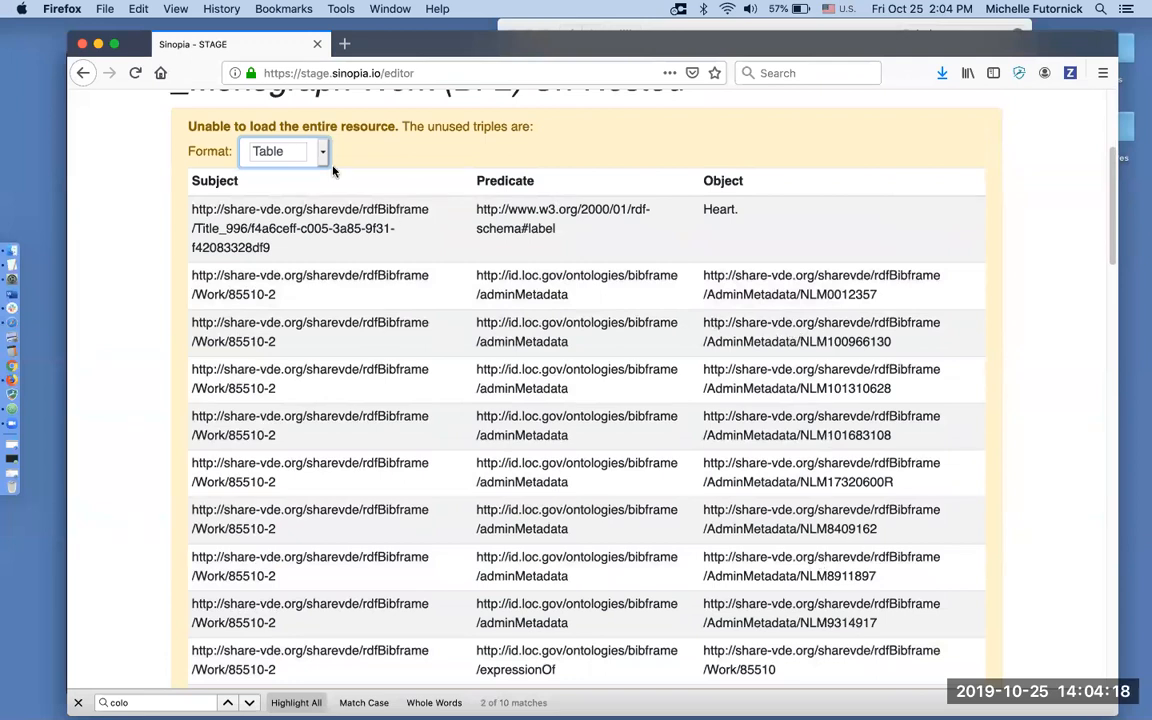
{"action": "left_click", "coordinate": [300, 152]}
{"action": "left_click", "coordinate": [309, 136]}
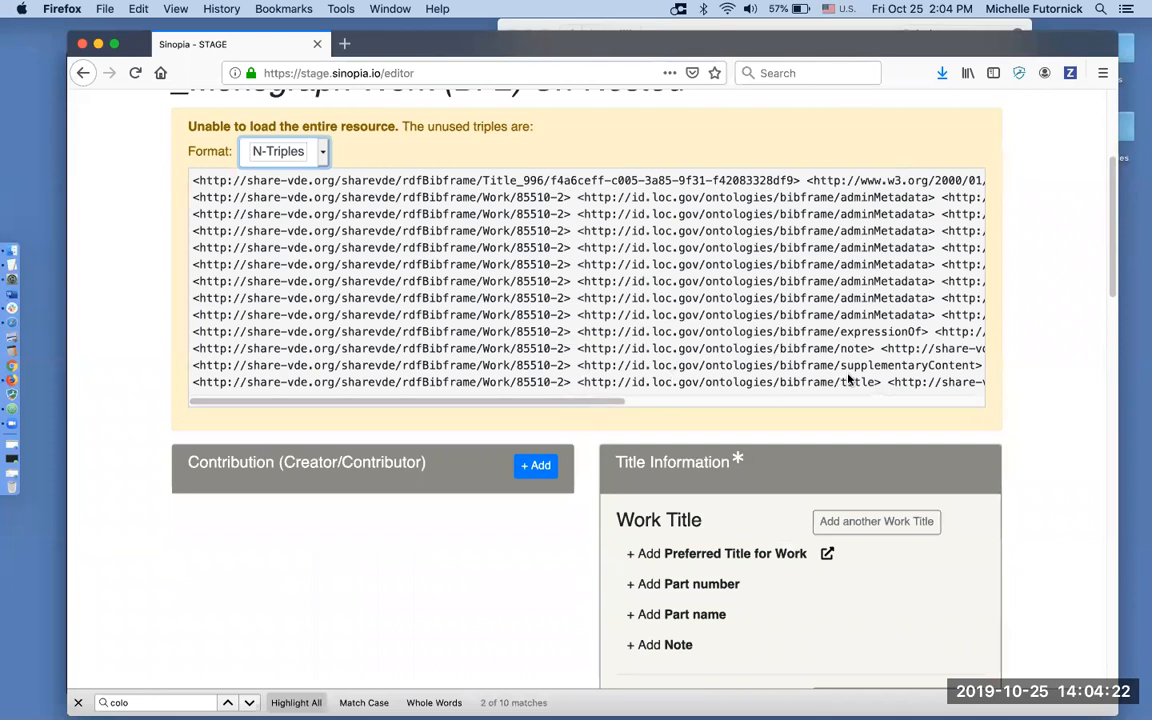
Step: Set the unused triples back to Table format and examine the URIs in the Object column
{"action": "left_click", "coordinate": [311, 148]}
{"action": "left_click", "coordinate": [300, 163]}
{"action": "scroll", "coordinate": [728, 460], "scroll_direction": "down", "scroll_amount": 2}
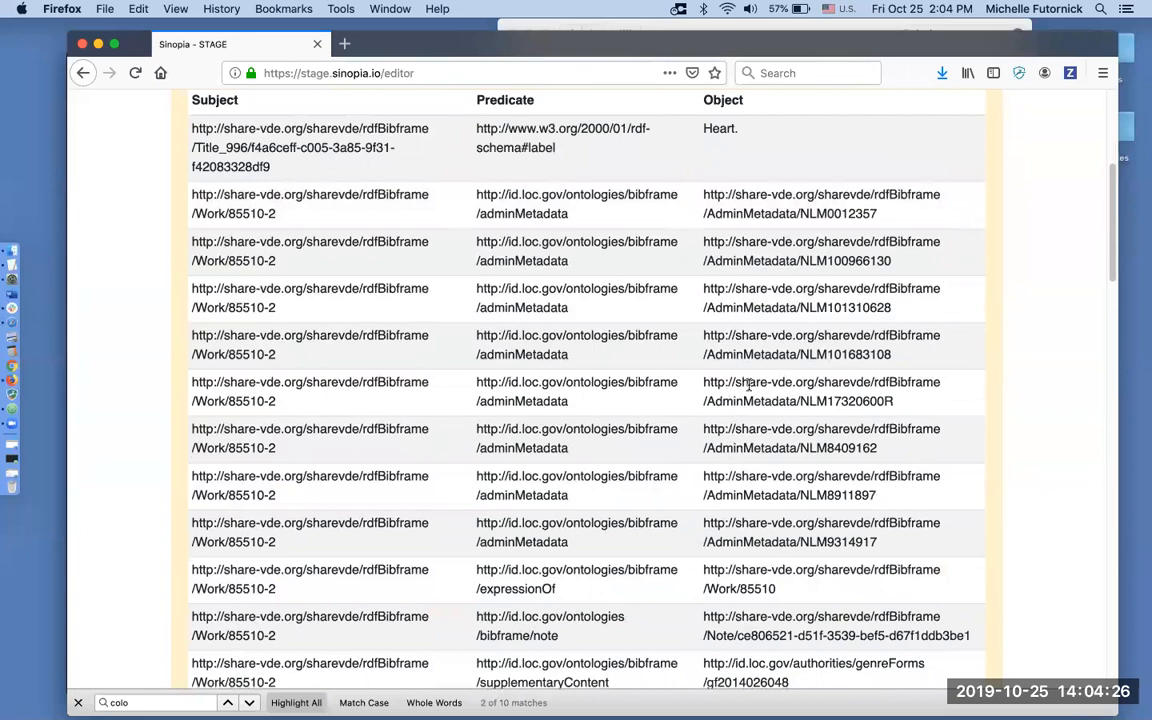
{"action": "scroll", "coordinate": [707, 383], "scroll_direction": "down", "scroll_amount": 1}
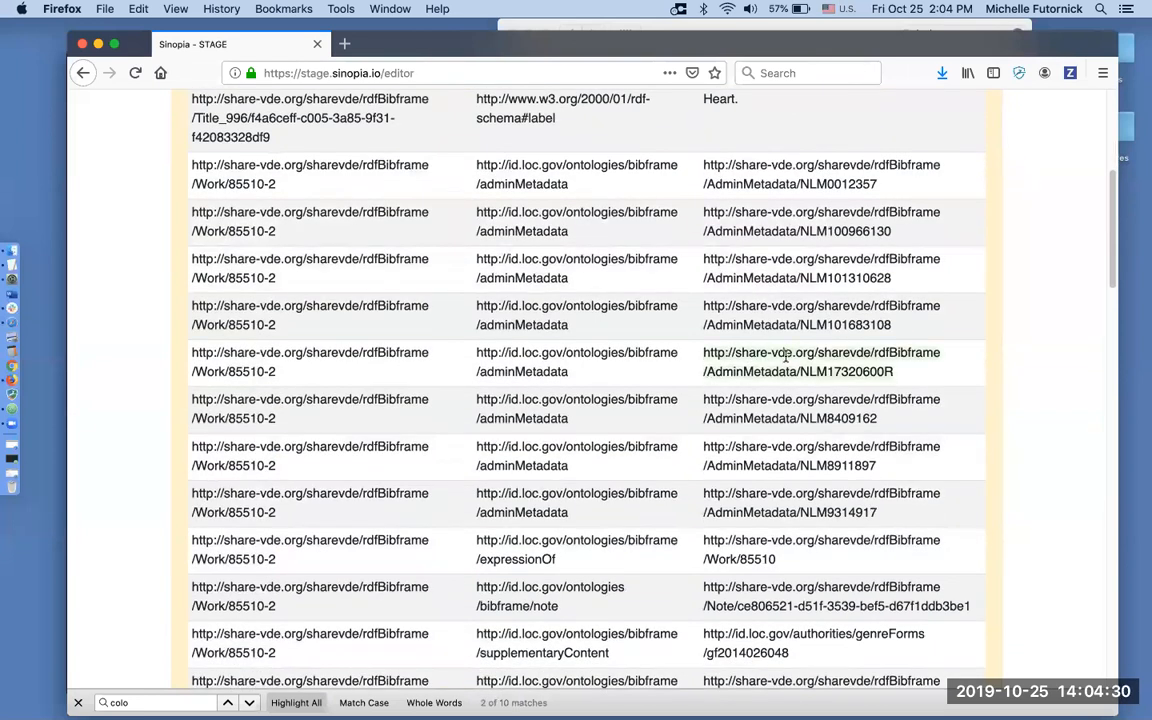
{"action": "scroll", "coordinate": [787, 357], "scroll_direction": "down", "scroll_amount": 3}
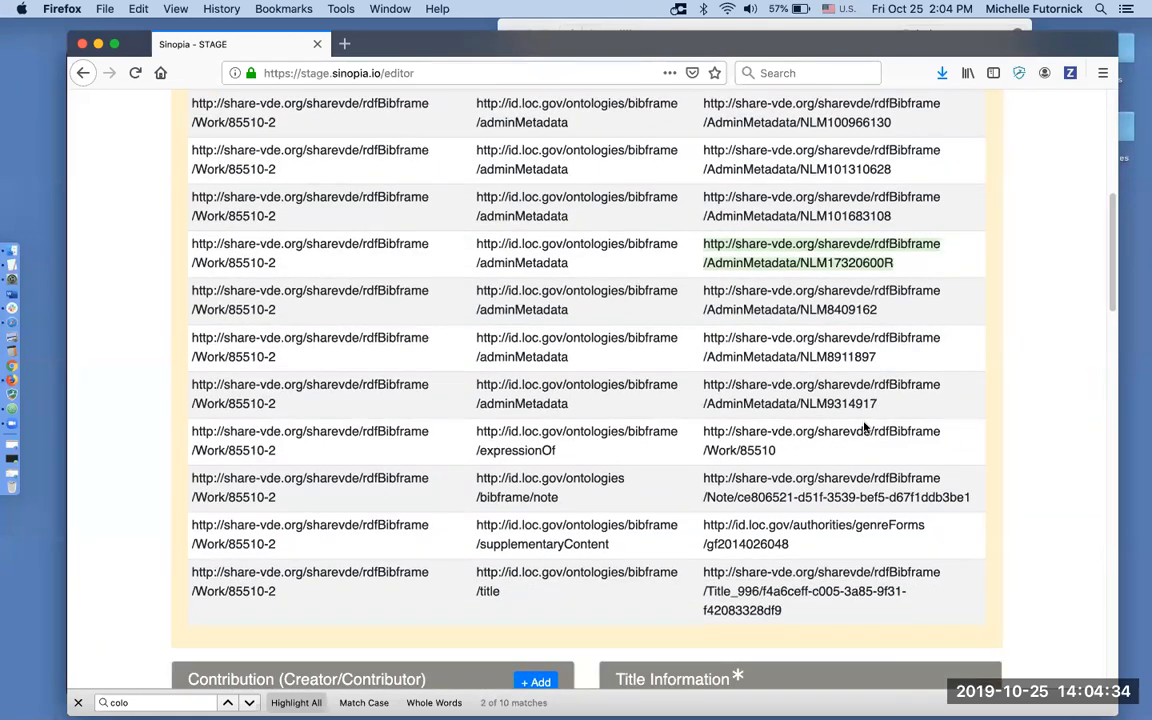
{"action": "scroll", "coordinate": [866, 428], "scroll_direction": "up", "scroll_amount": 5}
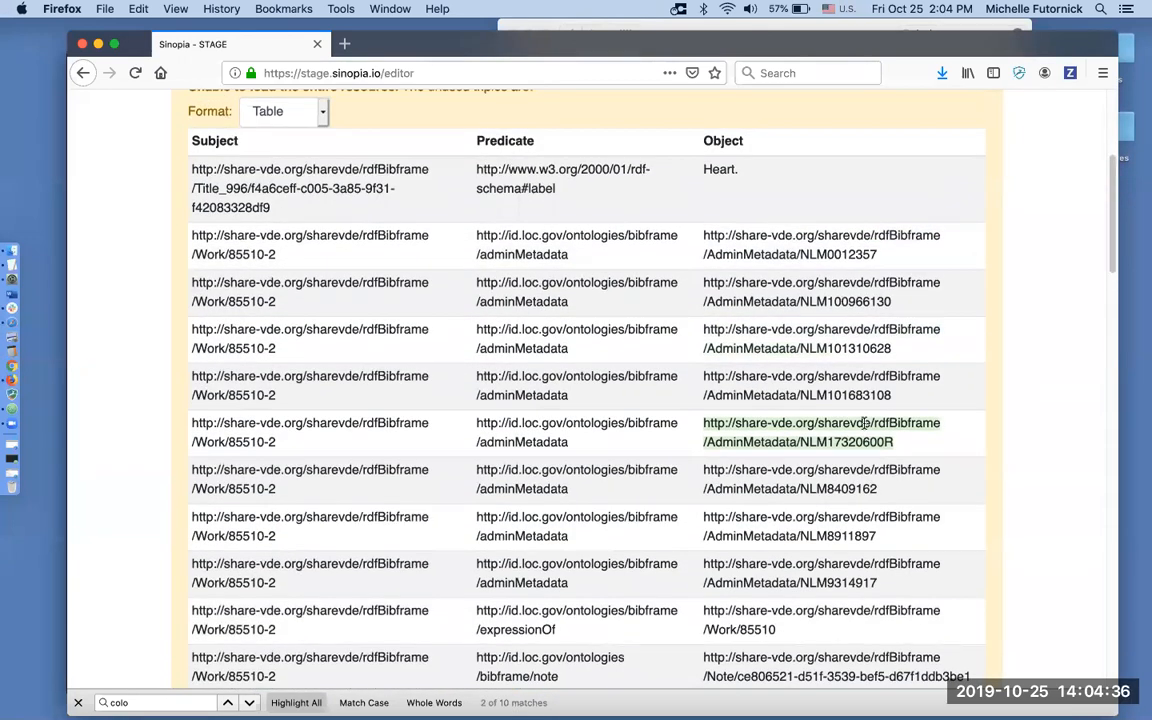
{"action": "scroll", "coordinate": [866, 424], "scroll_direction": "up", "scroll_amount": 6}
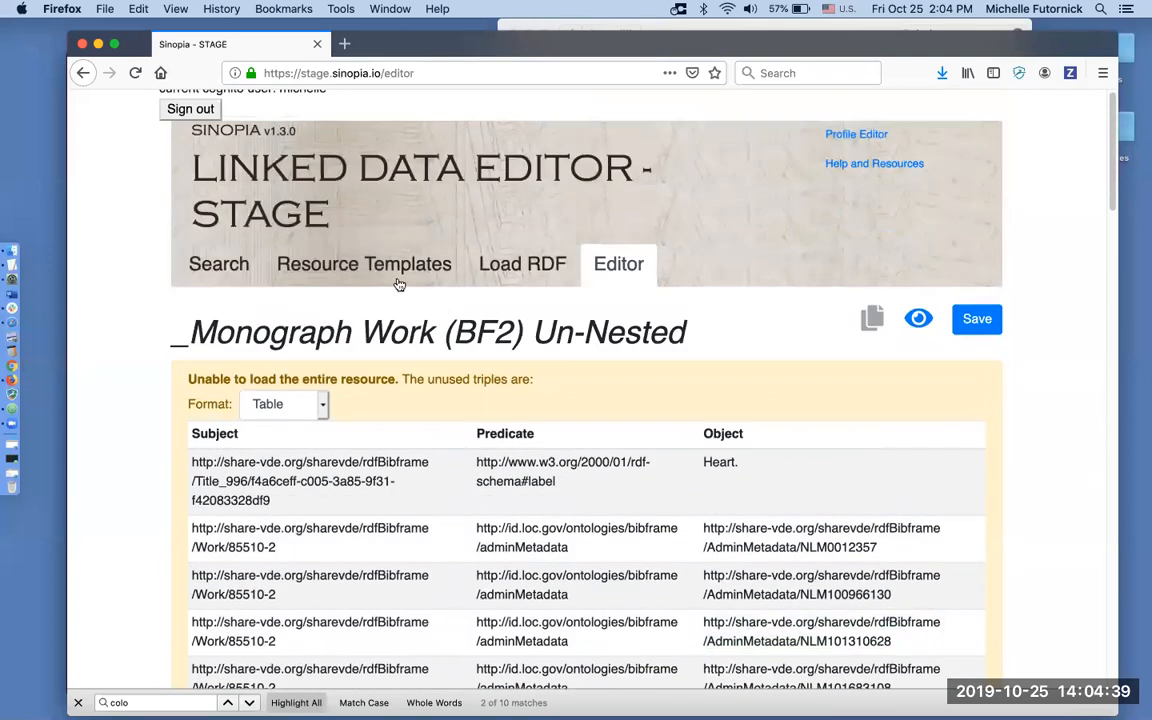
Step: Leave the unsaved resource and open the Abbreviated Title resource template ld4p:RT:bf2:Title:AbbrTitle with its title field added
{"action": "left_click", "coordinate": [352, 250]}
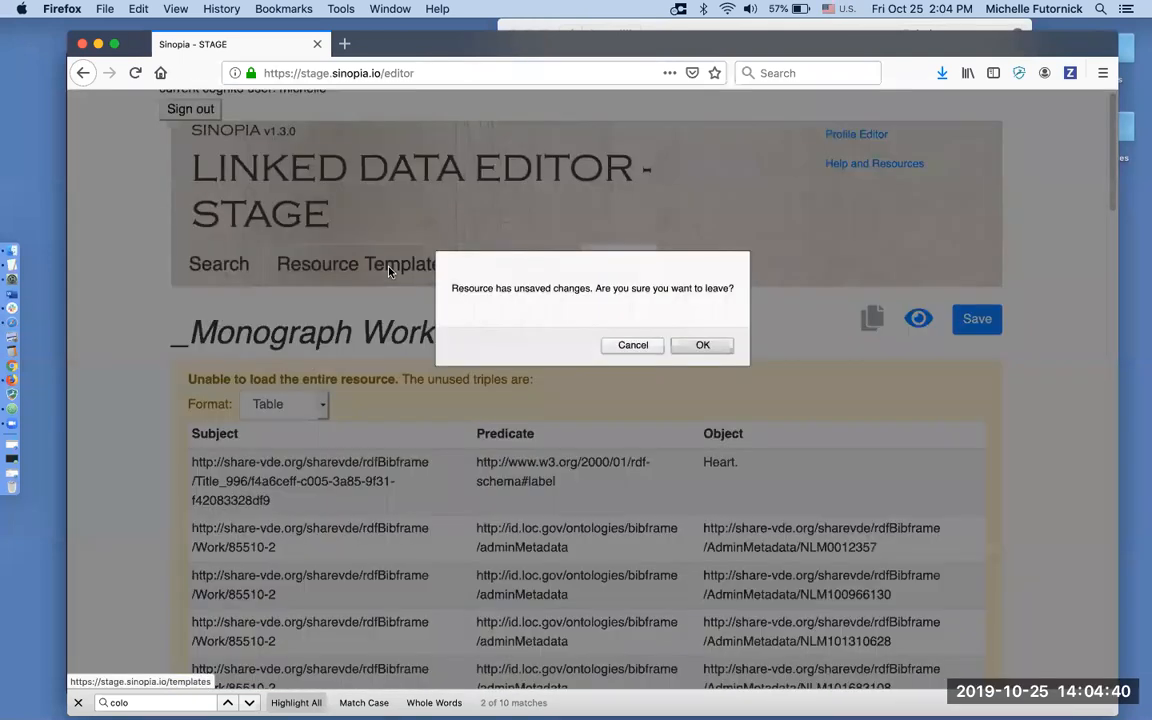
{"action": "left_click", "coordinate": [716, 350]}
{"action": "scroll", "coordinate": [718, 353], "scroll_direction": "down", "scroll_amount": 3}
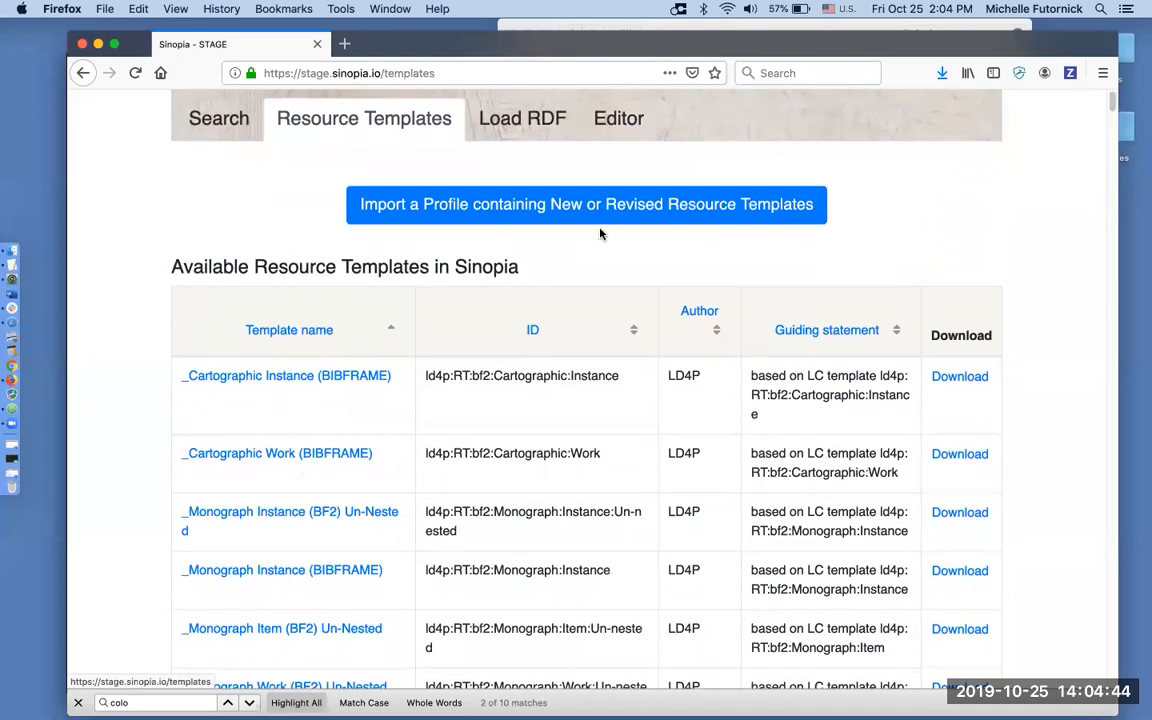
{"action": "scroll", "coordinate": [531, 451], "scroll_direction": "down", "scroll_amount": 10}
{"action": "scroll", "coordinate": [531, 451], "scroll_direction": "down", "scroll_amount": 15}
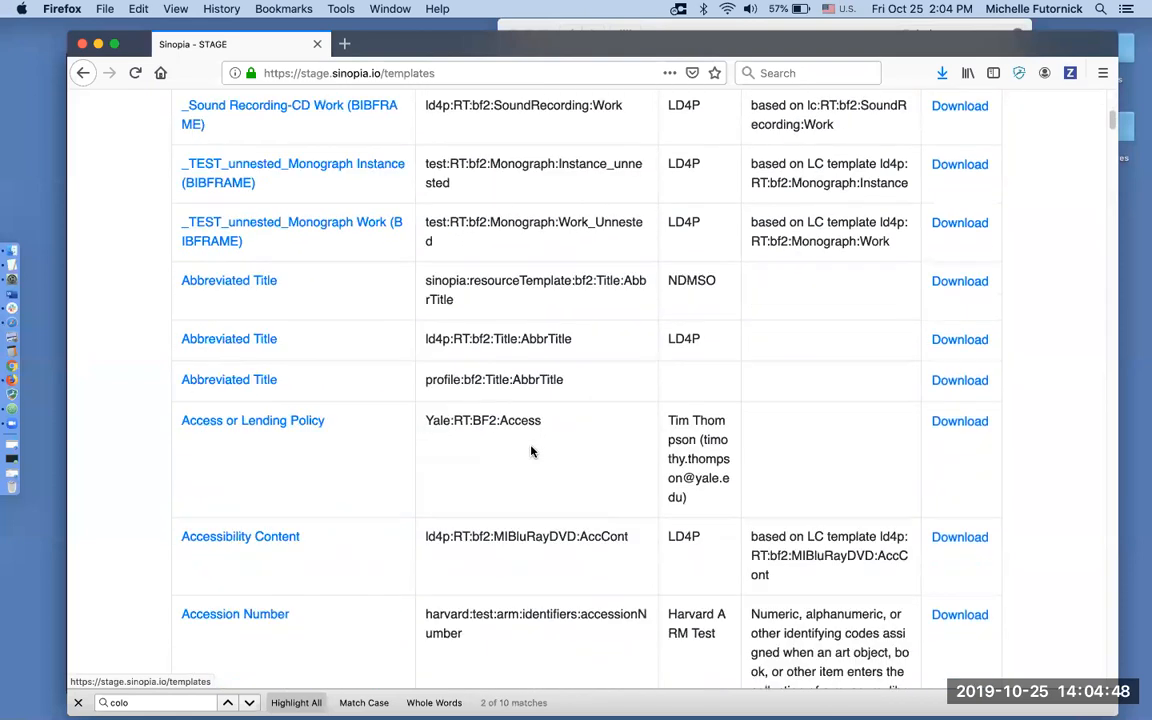
{"action": "left_click", "coordinate": [242, 339]}
{"action": "left_click", "coordinate": [541, 393]}
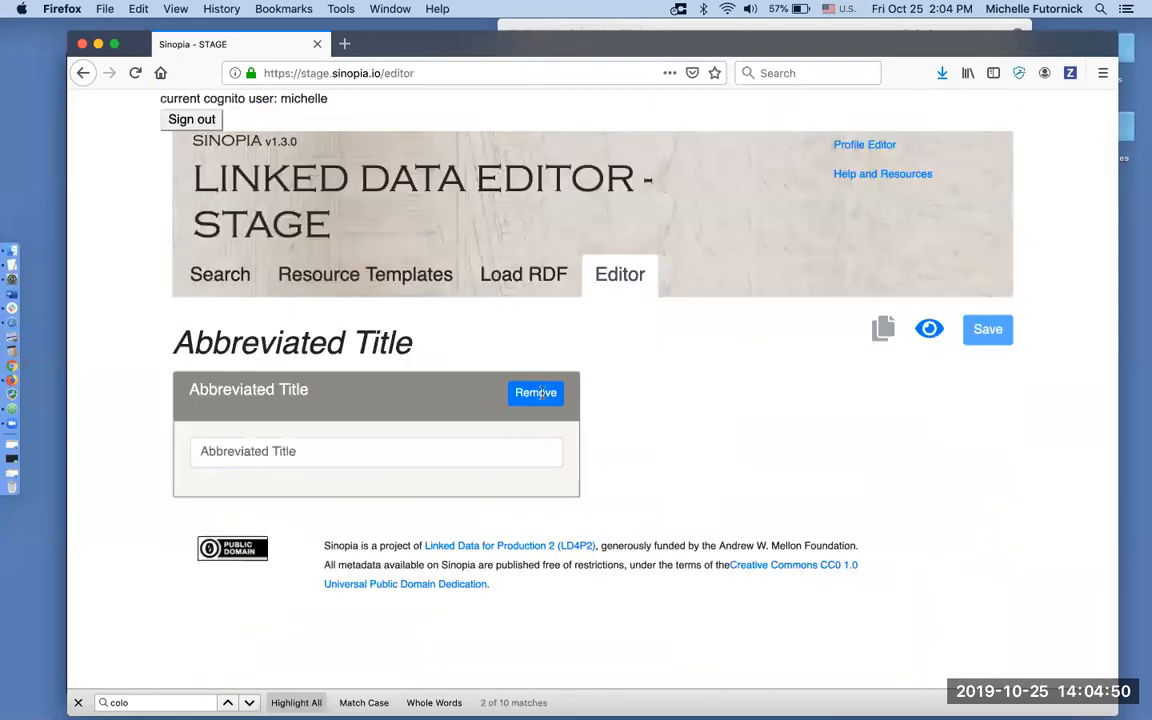
Step: Enter "Aromas of Aleppo" as the abbreviated title and save the resource to the Cornell University group
{"action": "left_click", "coordinate": [391, 458]}
{"action": "type", "text": "Aromas of Aleppo"}
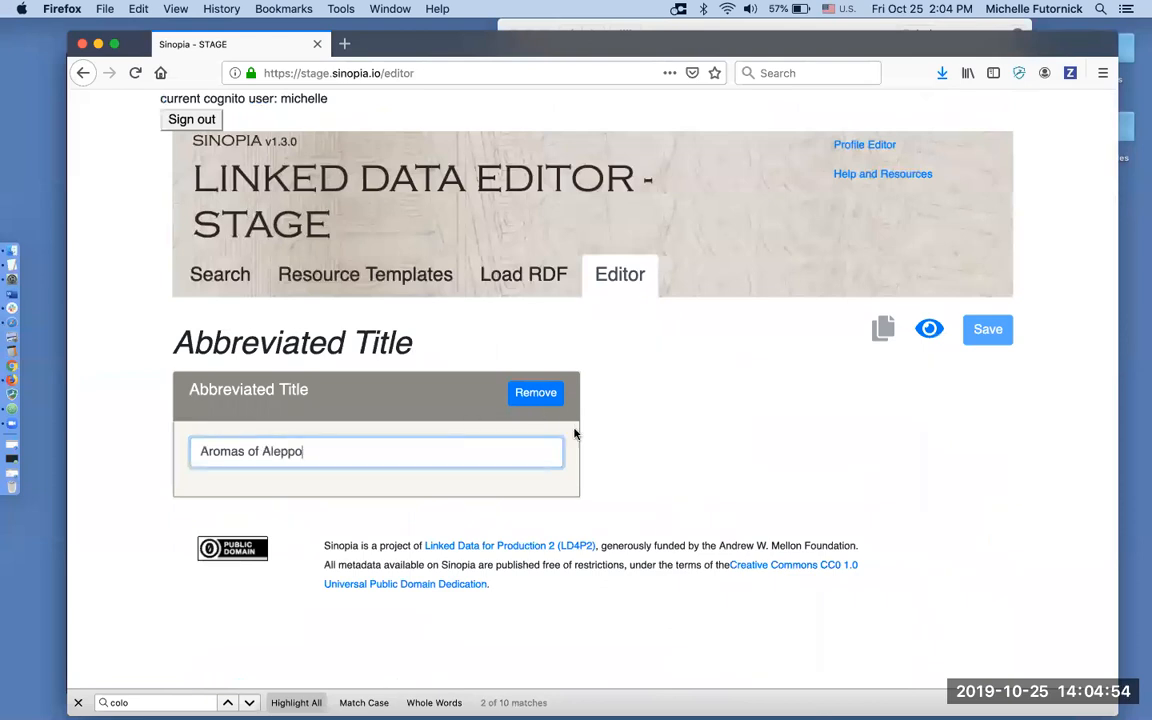
{"action": "key", "text": "Return"}
{"action": "left_click", "coordinate": [988, 333]}
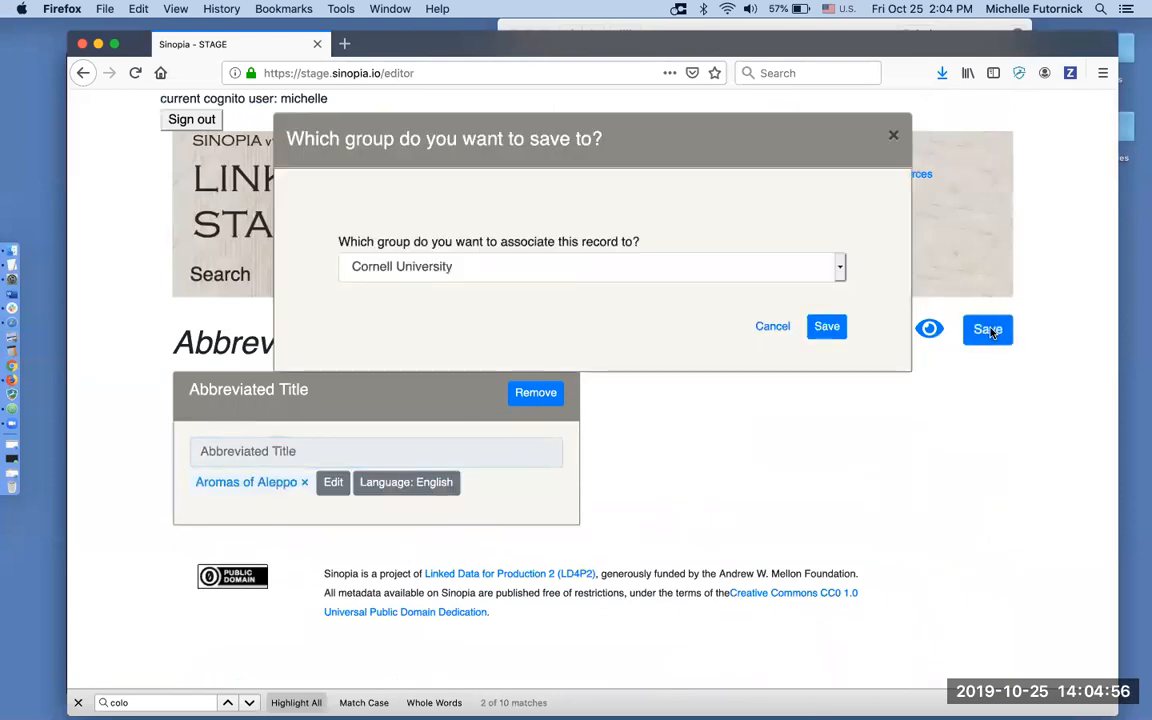
{"action": "left_click", "coordinate": [825, 327]}
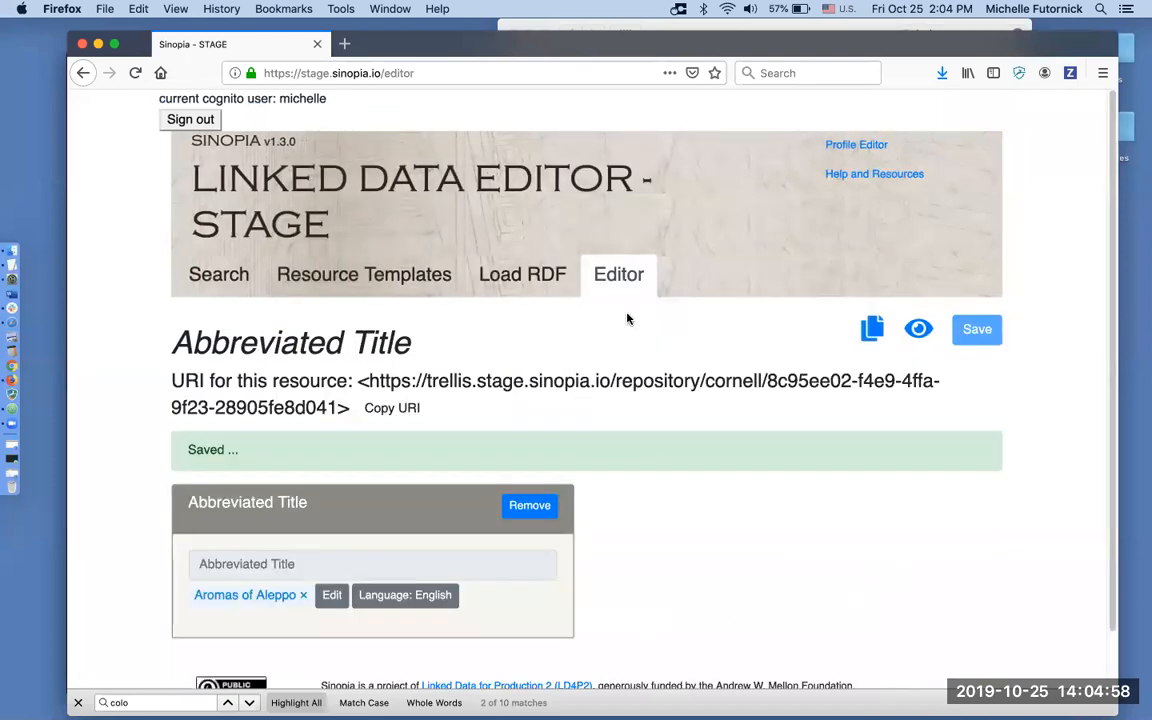
{"action": "scroll", "coordinate": [563, 280], "scroll_direction": "down", "scroll_amount": 1}
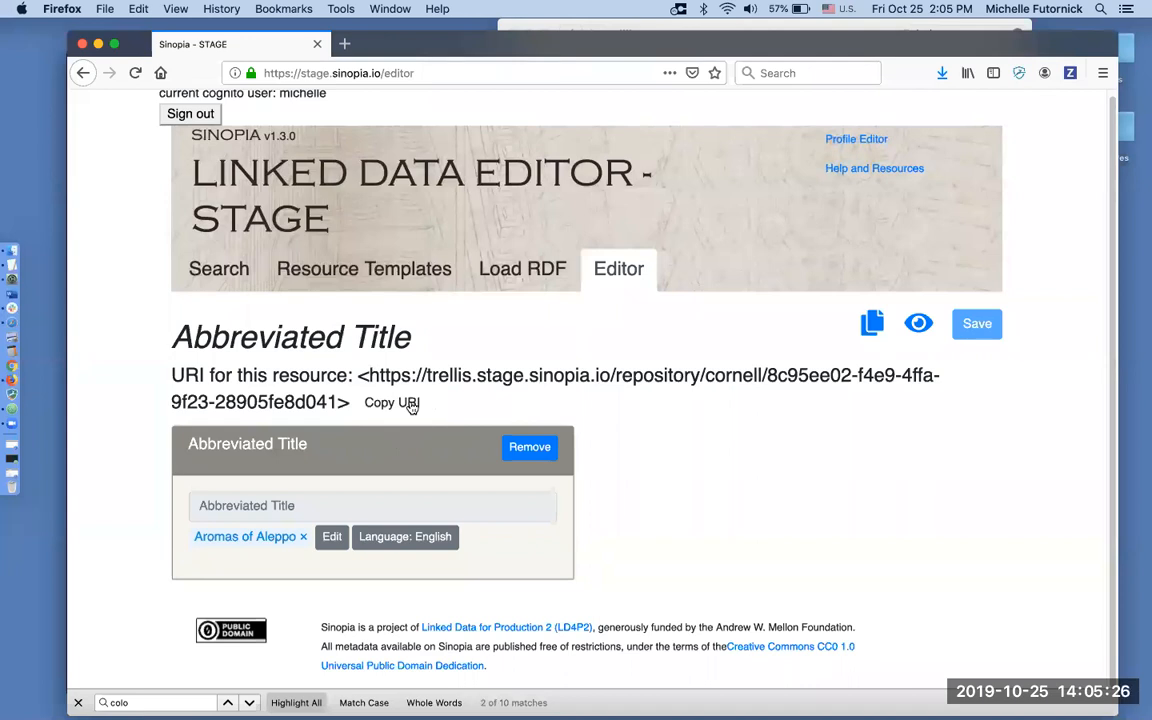
Step: Look through the beginning of the list of available resource templates
{"action": "left_click", "coordinate": [388, 272]}
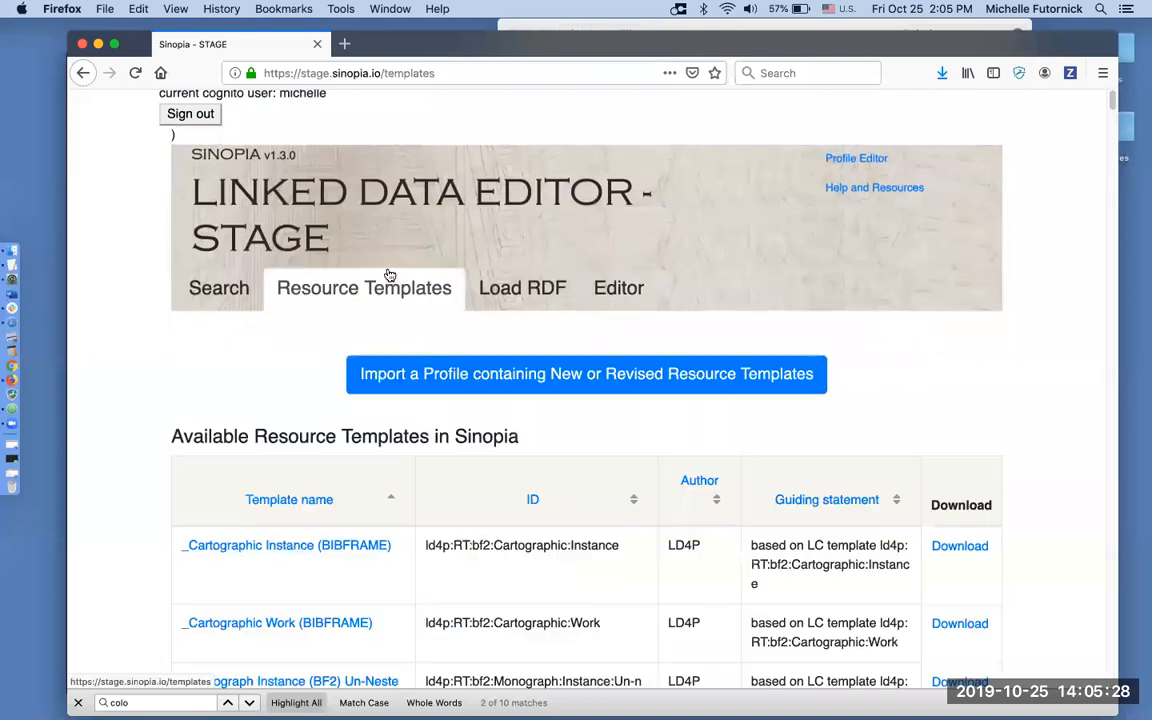
{"action": "scroll", "coordinate": [403, 396], "scroll_direction": "down", "scroll_amount": 1}
{"action": "scroll", "coordinate": [414, 468], "scroll_direction": "down", "scroll_amount": 3}
{"action": "scroll", "coordinate": [414, 470], "scroll_direction": "down", "scroll_amount": 5}
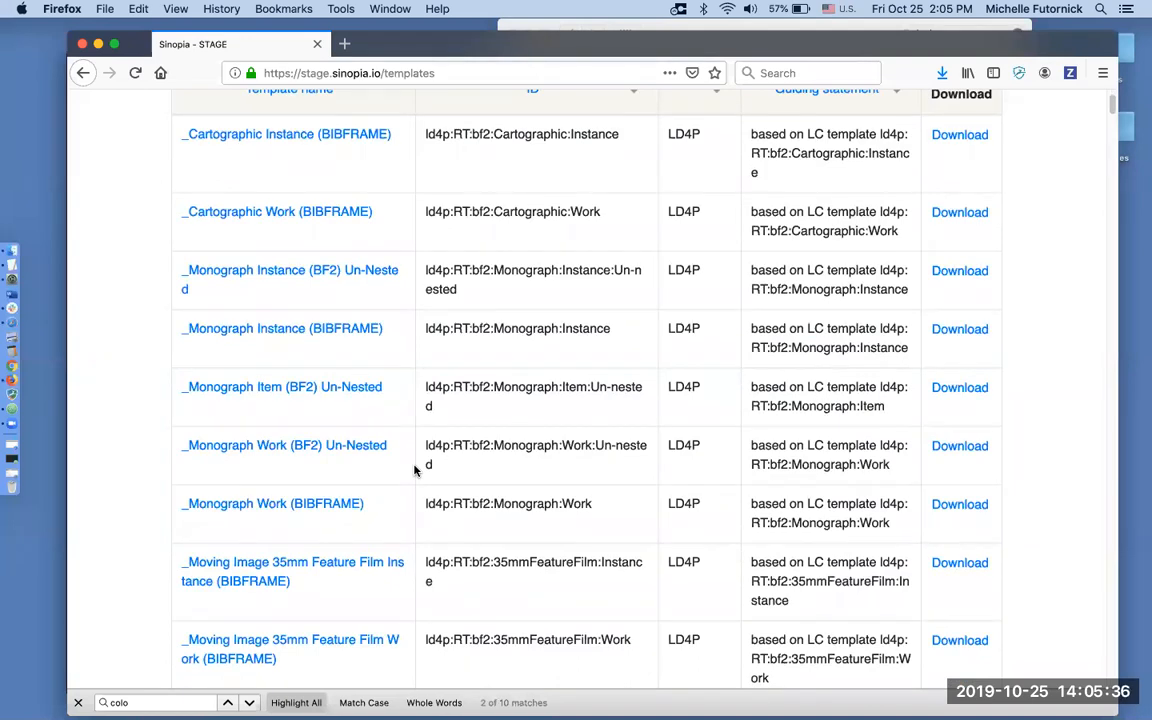
{"action": "scroll", "coordinate": [414, 470], "scroll_direction": "up", "scroll_amount": 8}
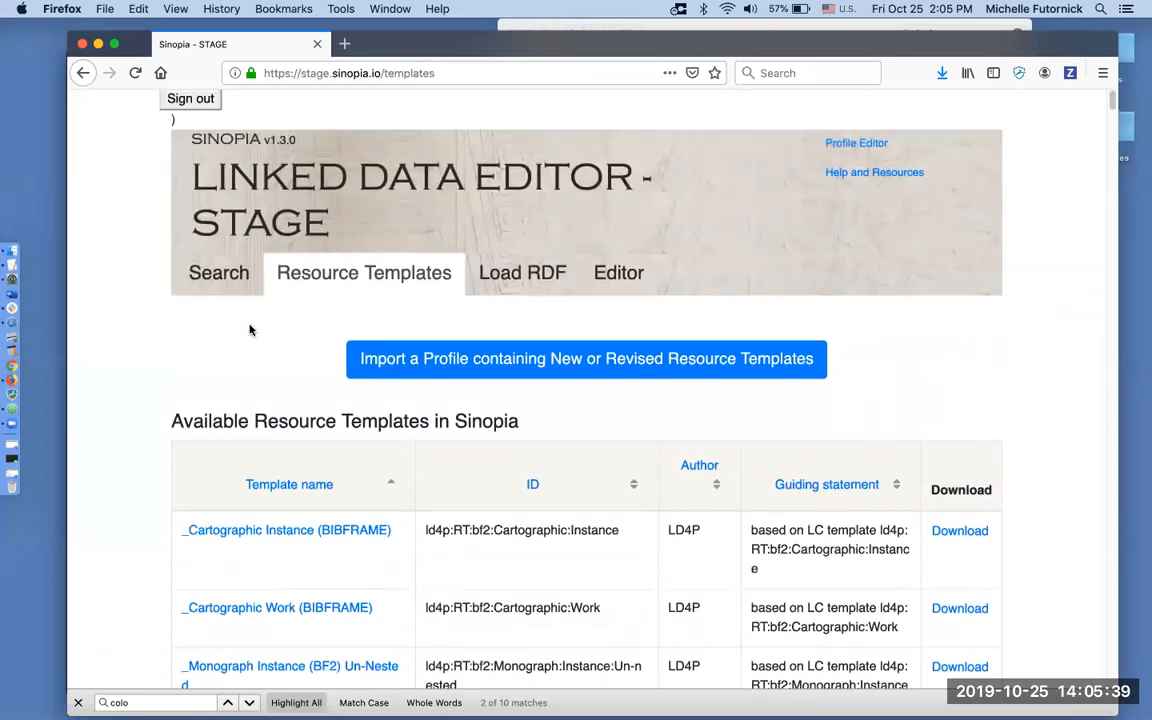
{"action": "left_click", "coordinate": [208, 274]}
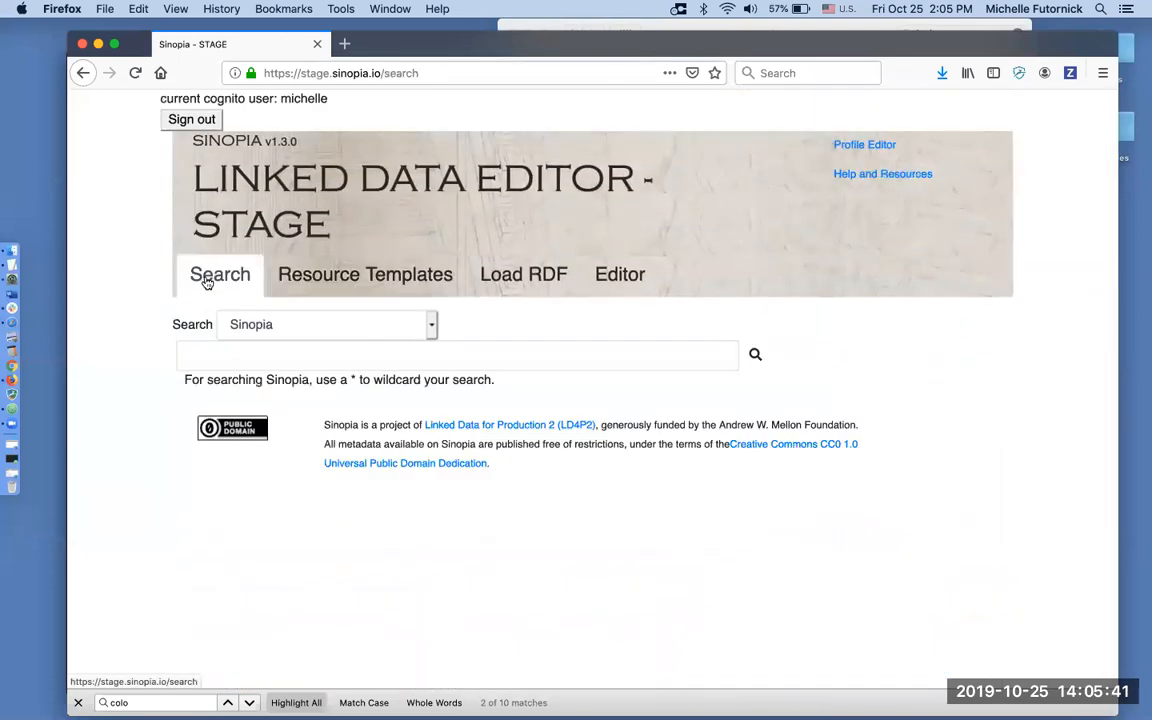
{"action": "left_click", "coordinate": [267, 357]}
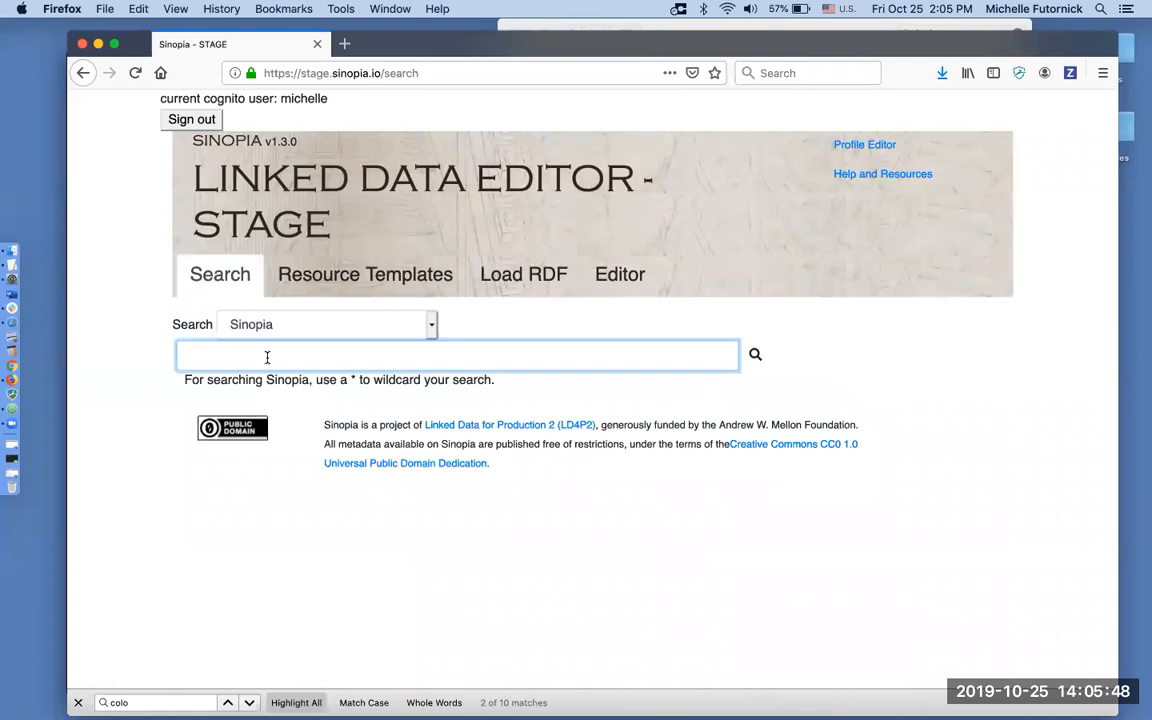
{"action": "type", "text": "https://trellis.stage.sinopia.io/repository/cornell/8c95ee02-f4e9-4ffa-9f23-28905fe8d041"}
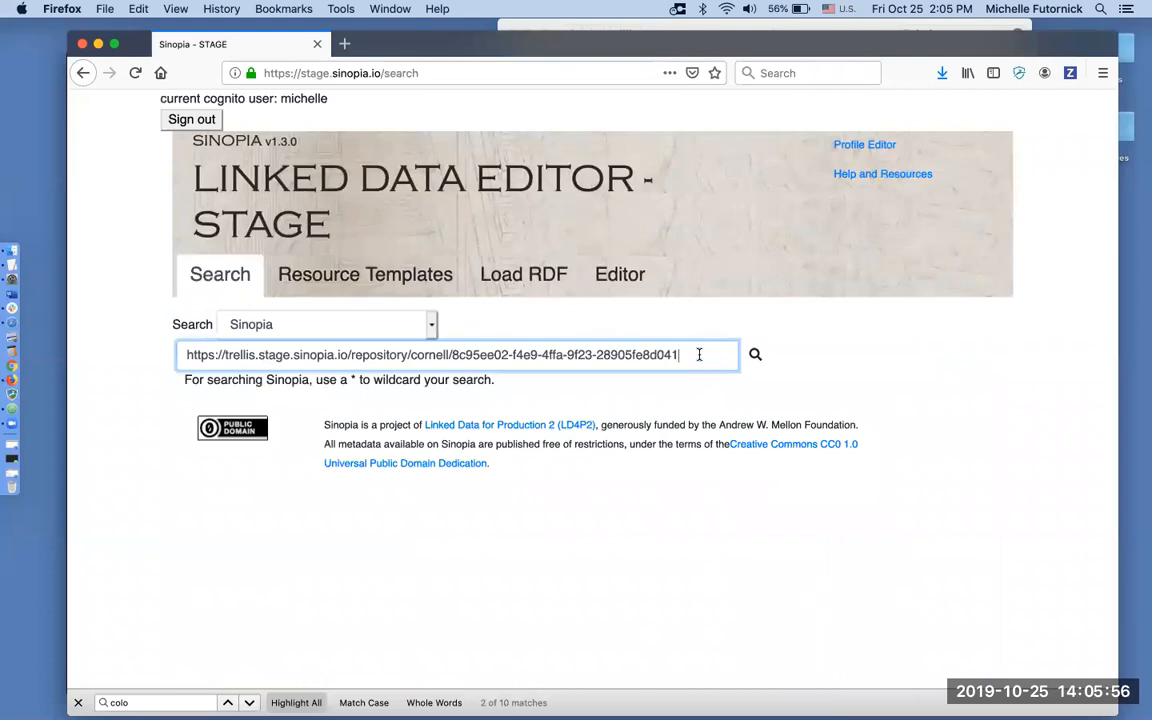
{"action": "key", "text": "Return"}
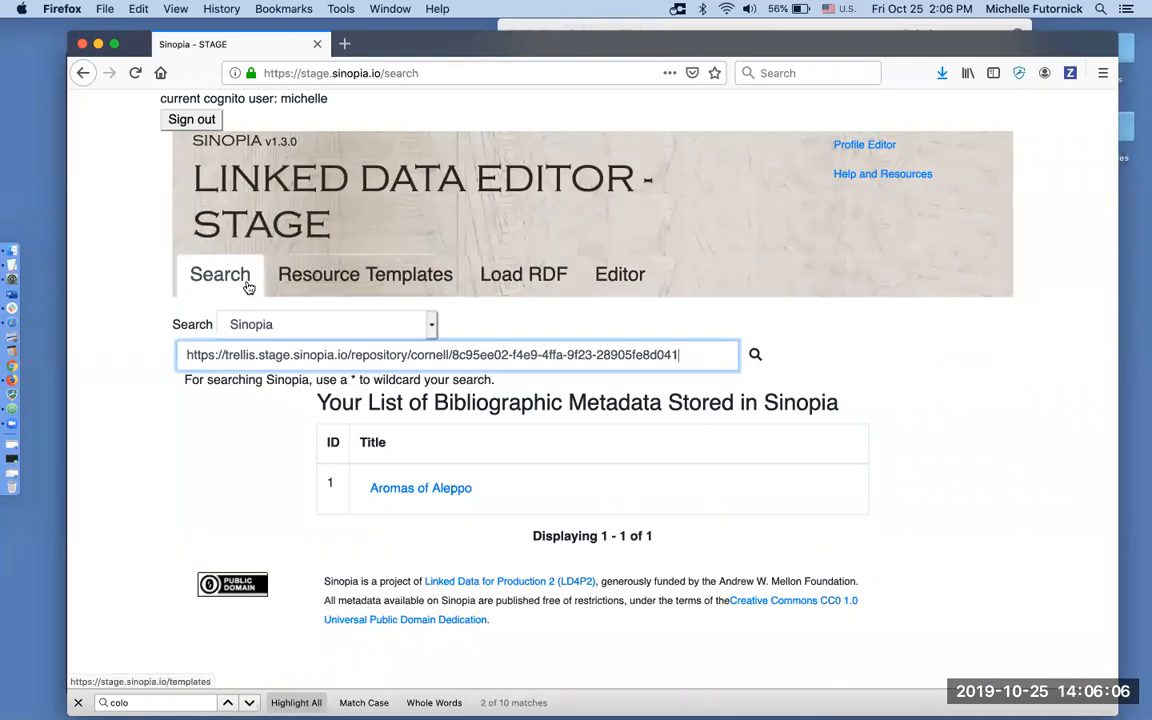
{"action": "left_click", "coordinate": [215, 270]}
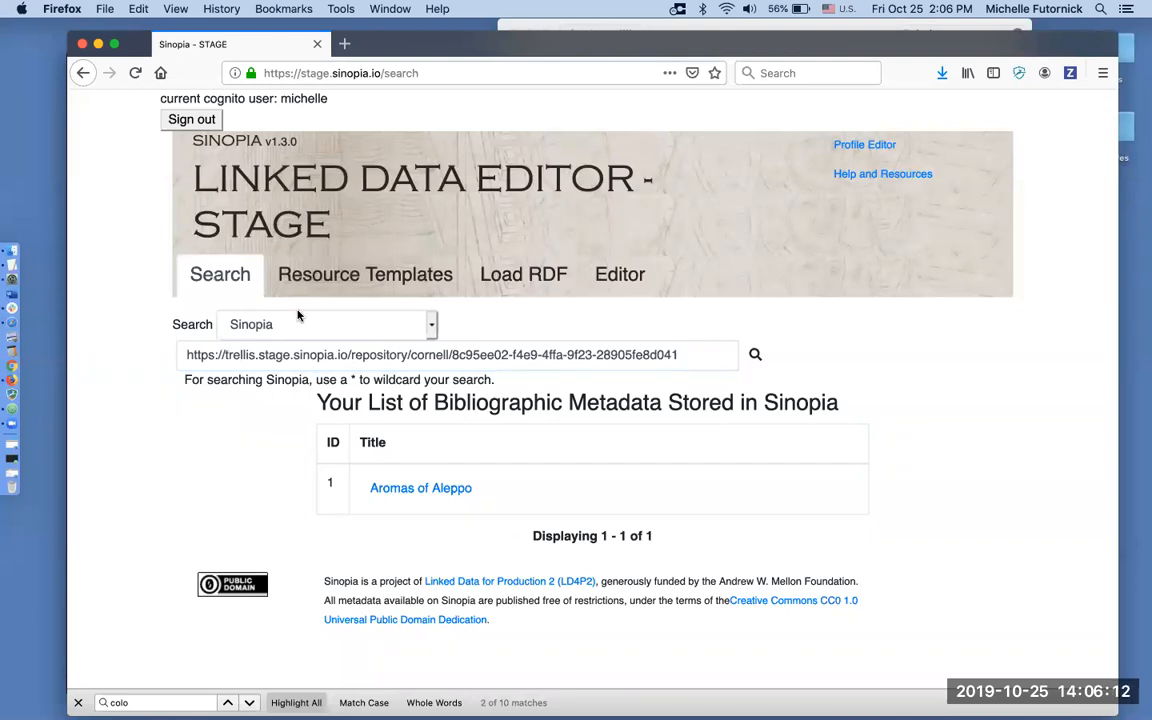
Step: Replace the search text with "que", run the Sinopia search and look over the matching titles
{"action": "left_click", "coordinate": [333, 360]}
{"action": "key", "text": "super+a"}
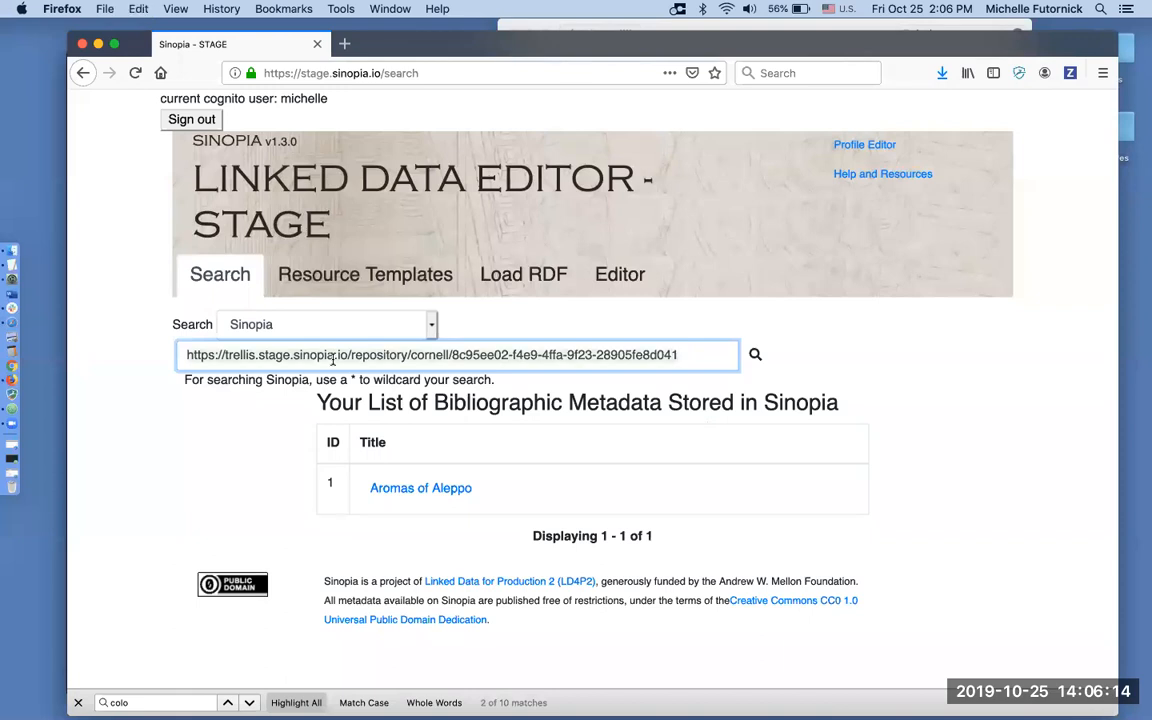
{"action": "key", "text": "BackSpace"}
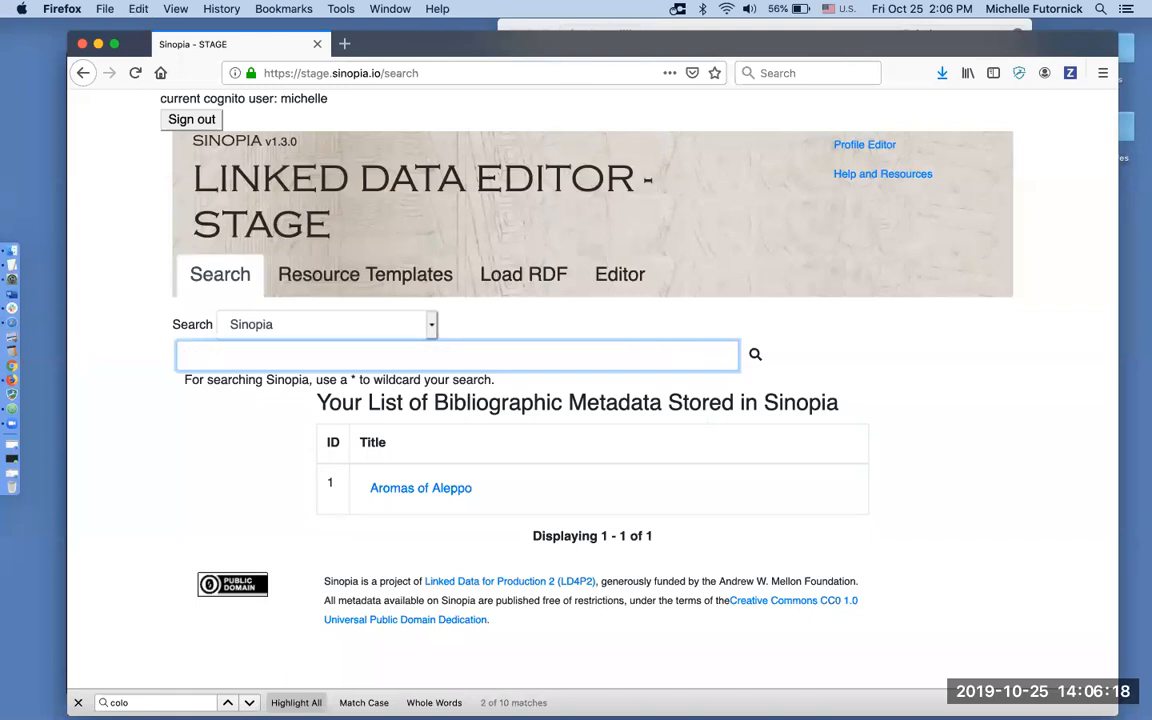
{"action": "type", "text": "que"}
{"action": "key", "text": "Return"}
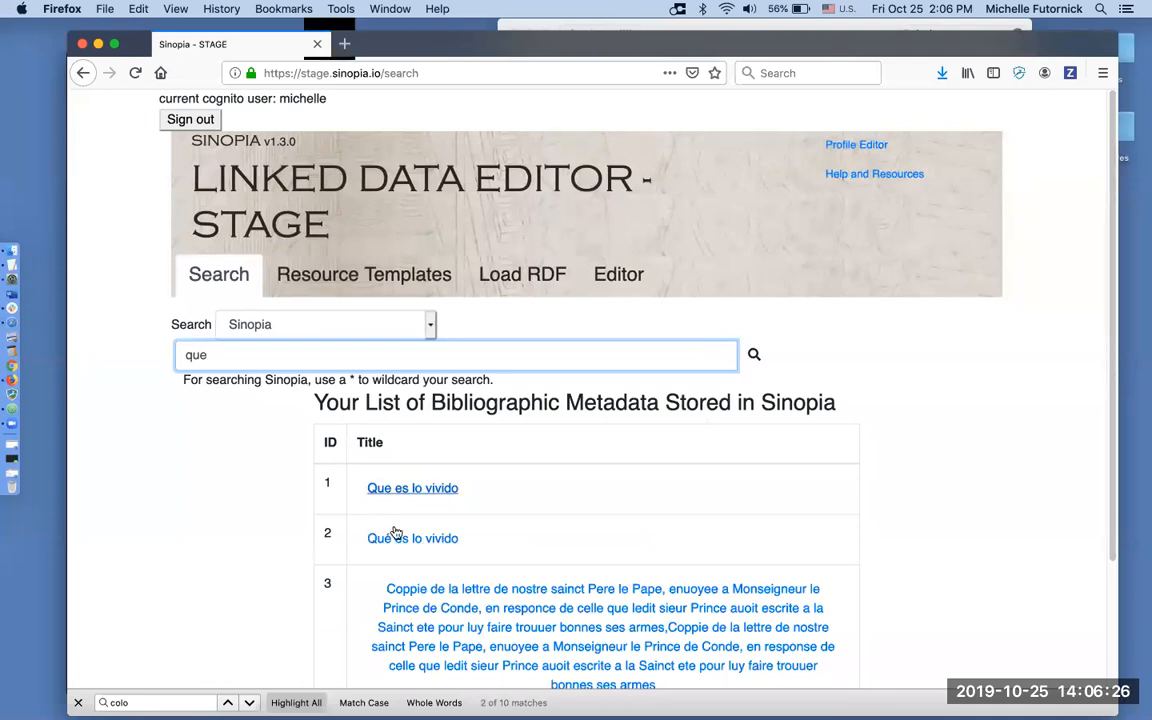
{"action": "scroll", "coordinate": [396, 544], "scroll_direction": "down", "scroll_amount": 2}
{"action": "scroll", "coordinate": [396, 544], "scroll_direction": "down", "scroll_amount": 3}
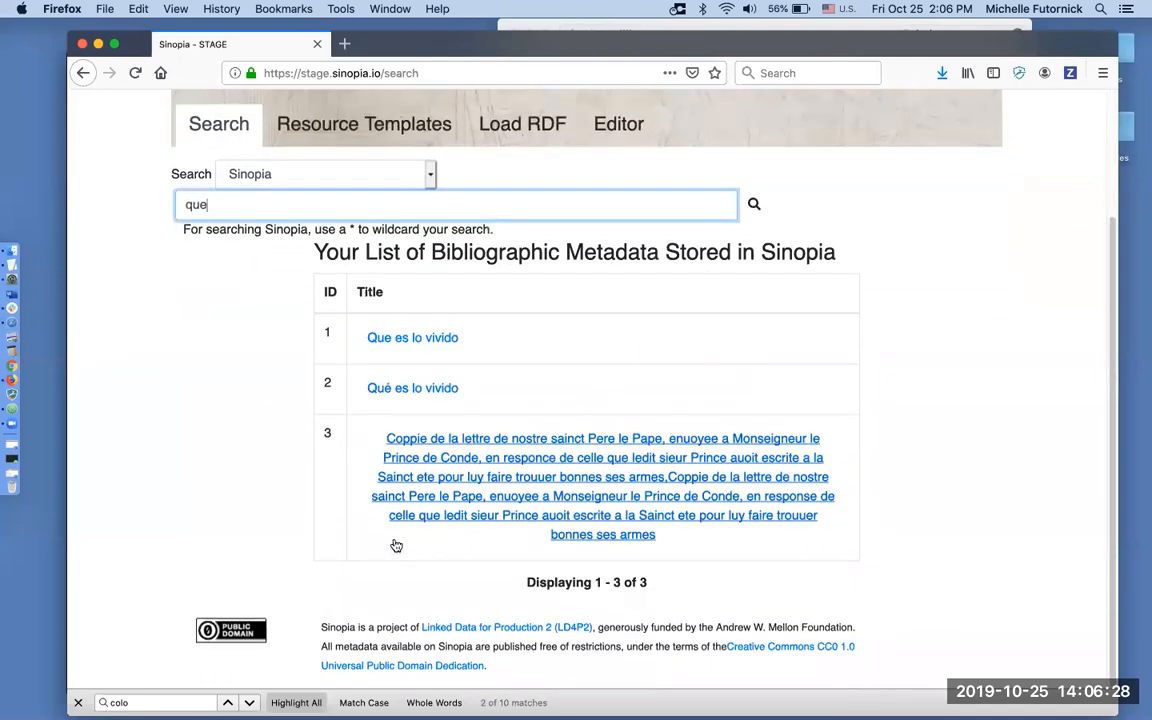
Step: Search the stored Sinopia resources for the keyword "blue"
{"action": "double_click", "coordinate": [218, 210]}
{"action": "type", "text": "blue"}
{"action": "key", "text": "Return"}
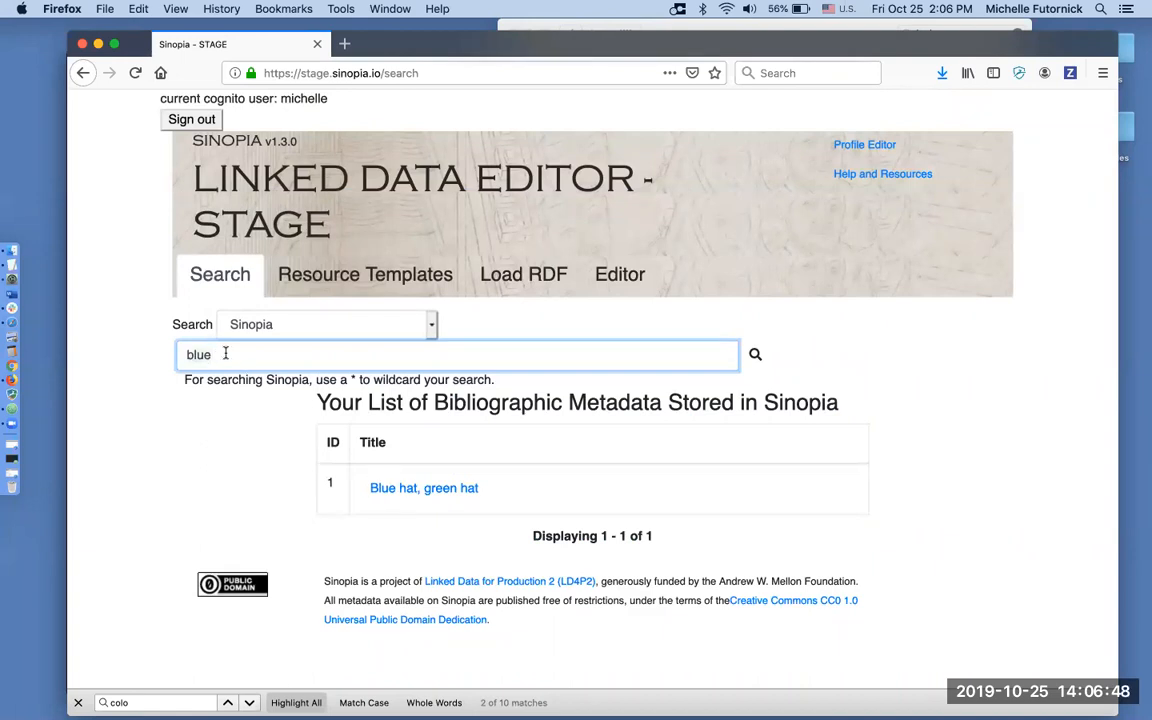
Step: Clear the previous keyword and search the stored Sinopia resources for "french"
{"action": "key", "text": "BackSpace"}
{"action": "key", "text": "BackSpace"}
{"action": "key", "text": "BackSpace"}
{"action": "key", "text": "BackSpace"}
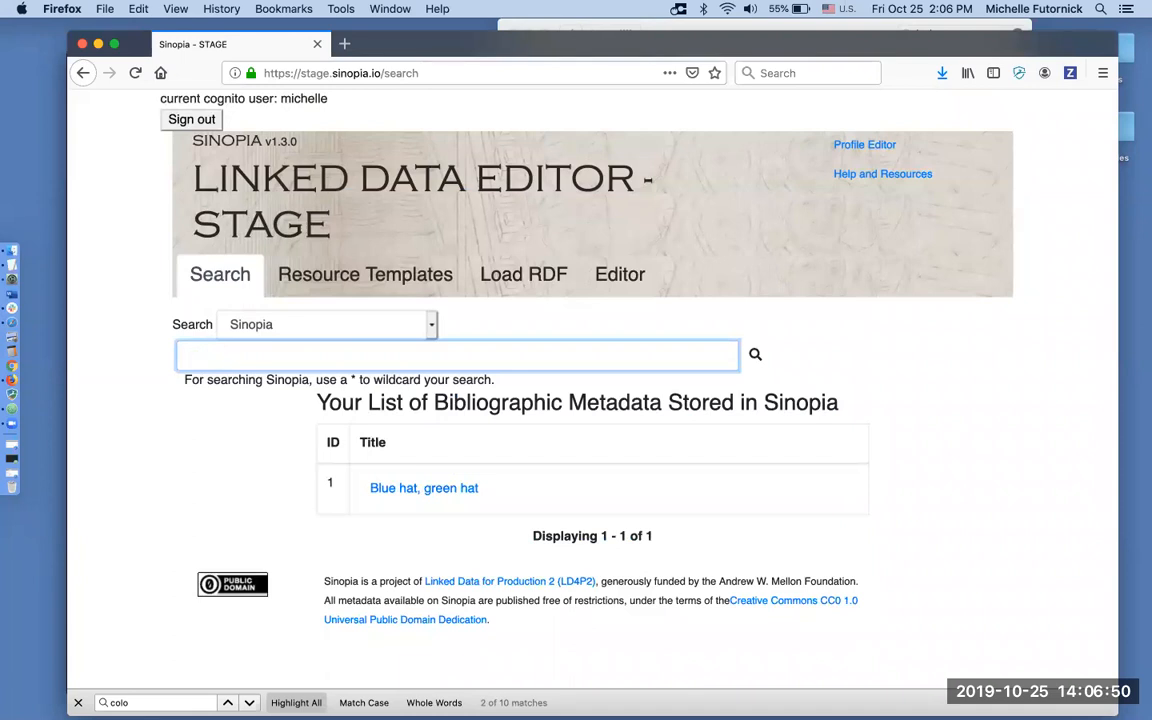
{"action": "type", "text": "french"}
{"action": "key", "text": "Return"}
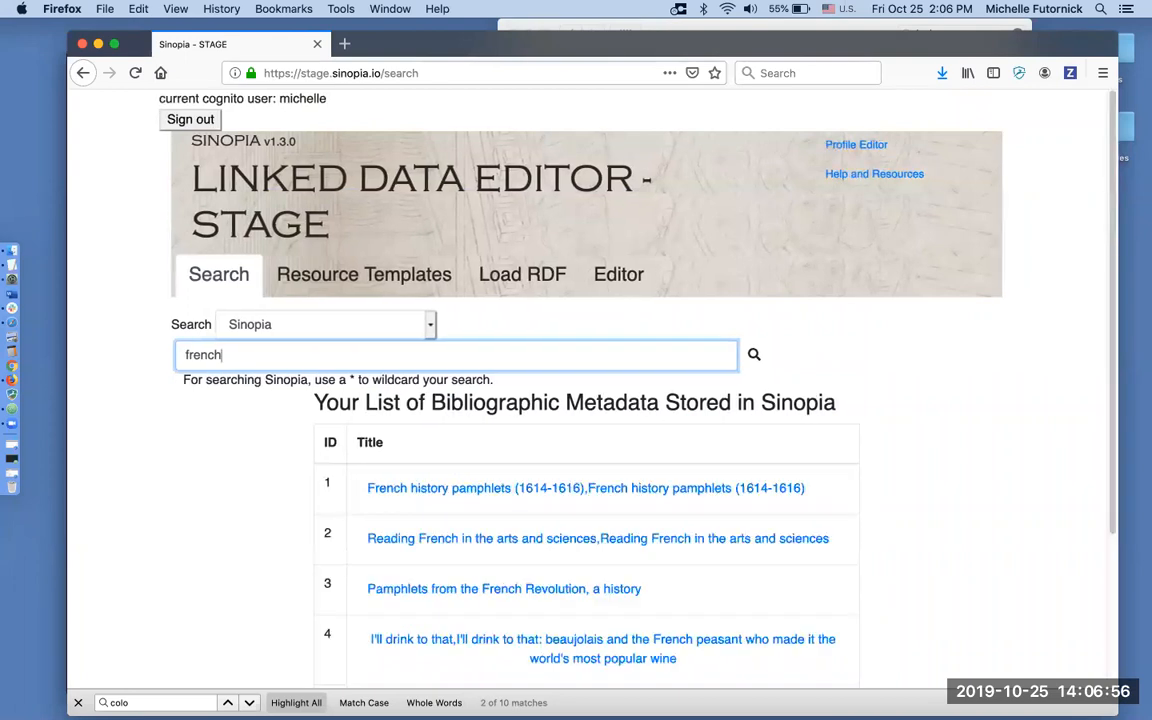
Step: Review the titles found and narrow the search to "french pamphlets"
{"action": "scroll", "coordinate": [224, 321], "scroll_direction": "down", "scroll_amount": 2}
{"action": "type", "text": "pamphlets"}
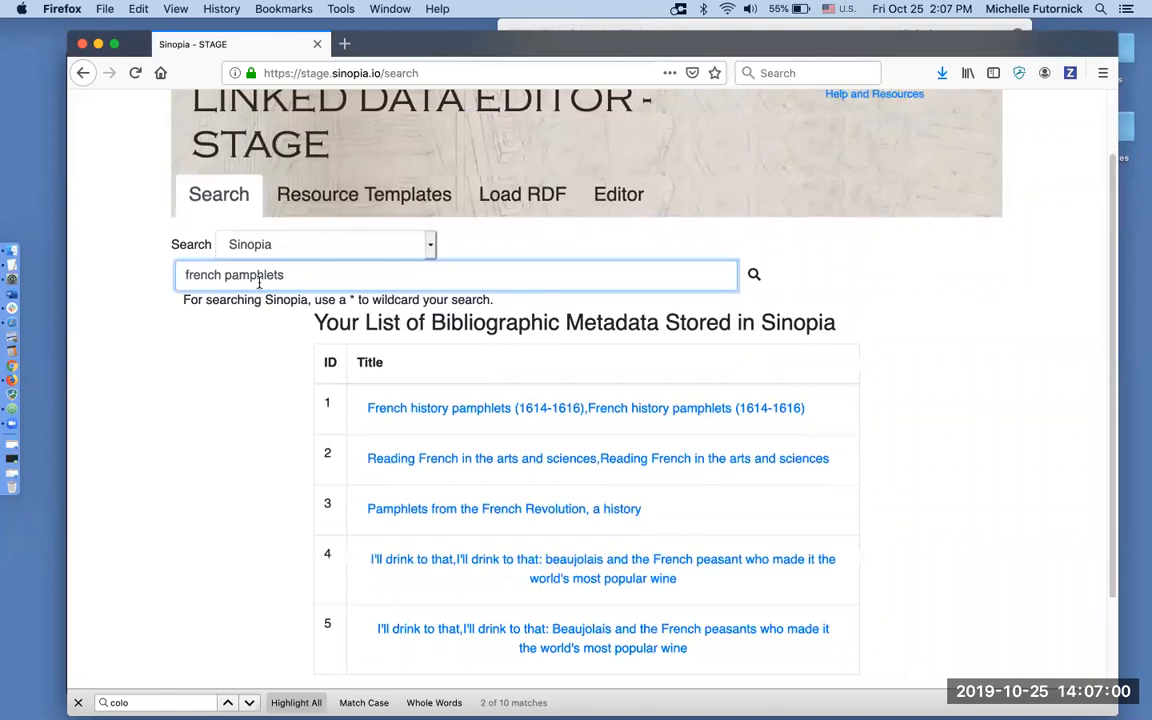
{"action": "scroll", "coordinate": [260, 280], "scroll_direction": "down", "scroll_amount": 1}
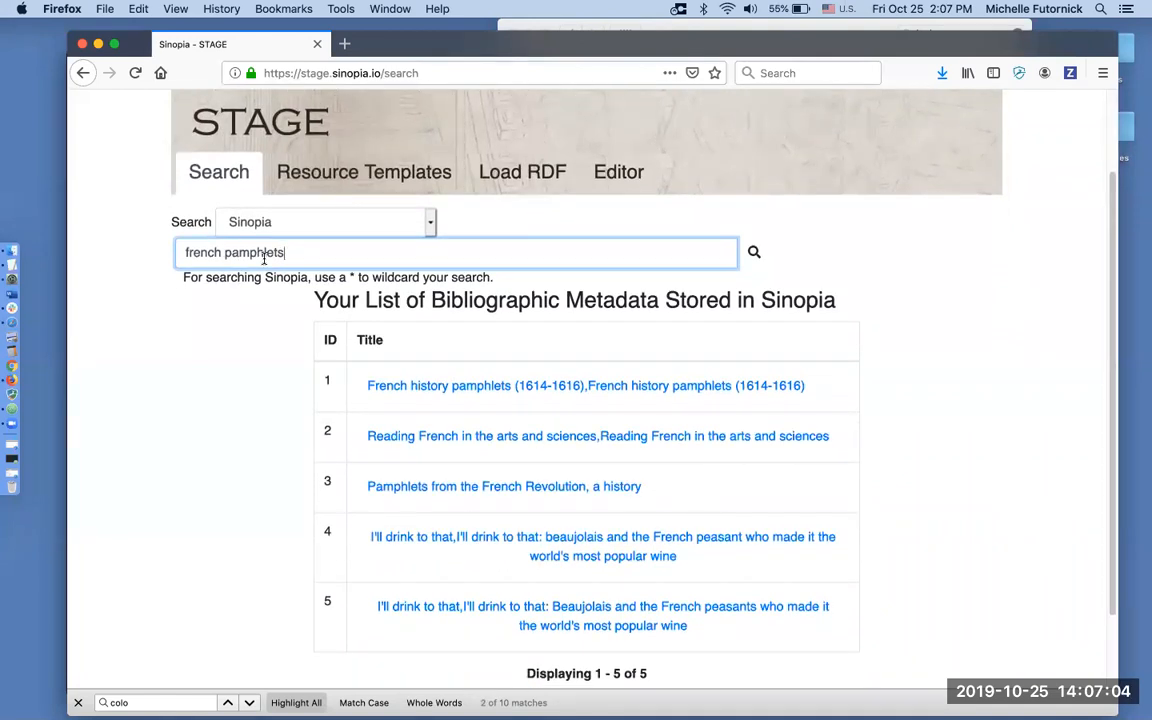
{"action": "key", "text": "Return"}
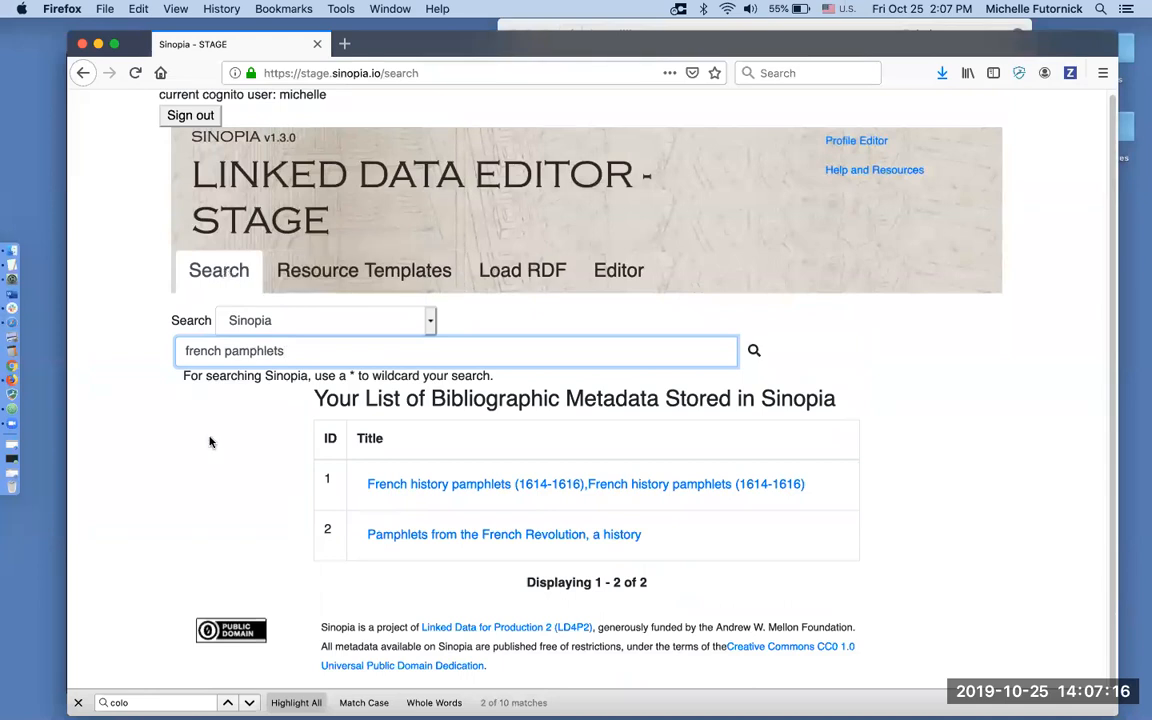
{"action": "scroll", "coordinate": [210, 442], "scroll_direction": "up", "scroll_amount": 1}
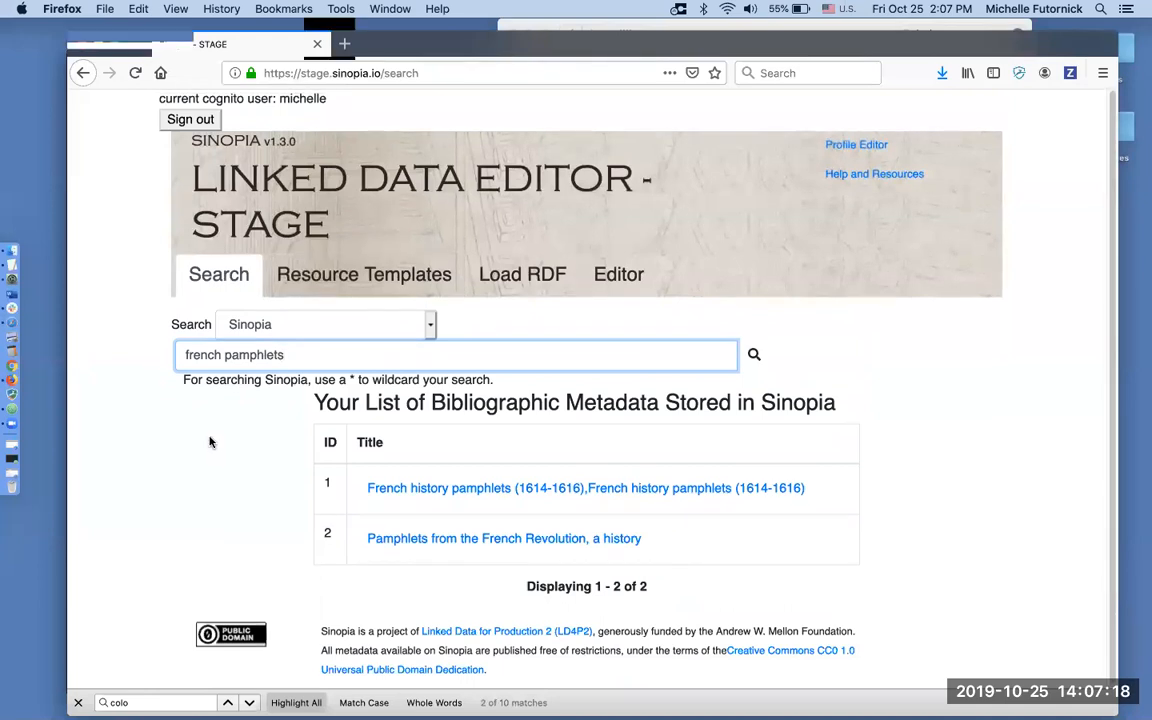
{"action": "left_click", "coordinate": [232, 221]}
{"action": "double_click", "coordinate": [232, 221]}
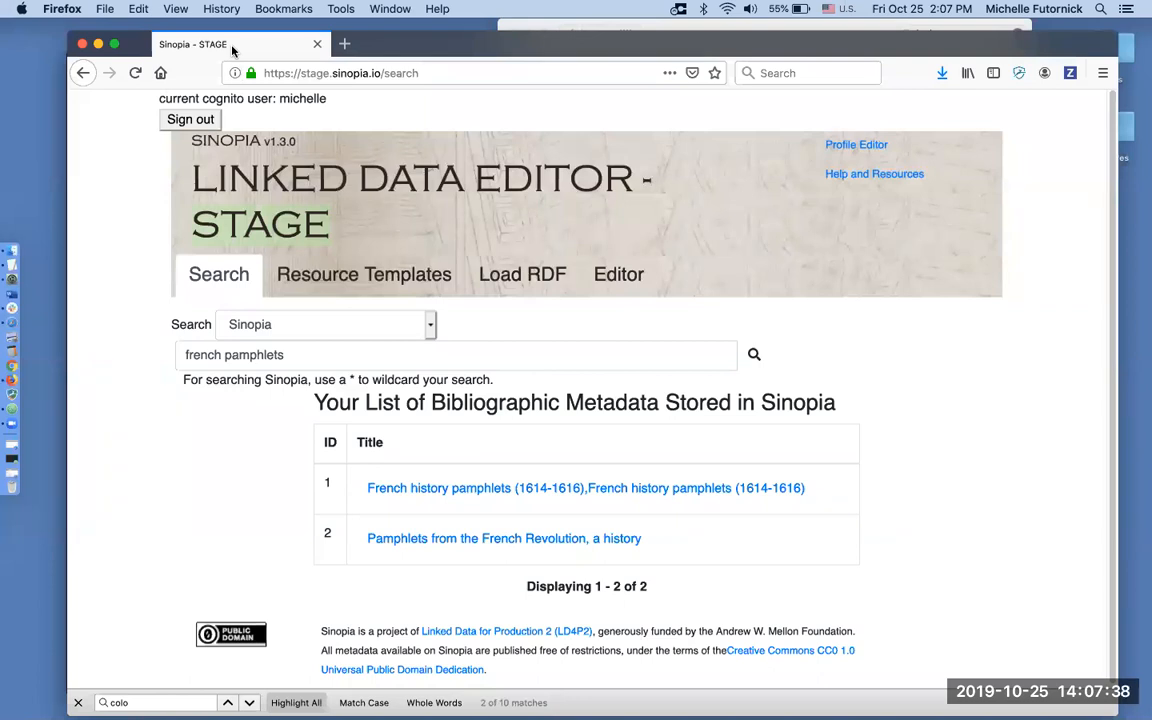
Step: Find "sinatra" within the available resource templates page and open the matching template for an audio disc
{"action": "left_click", "coordinate": [395, 285]}
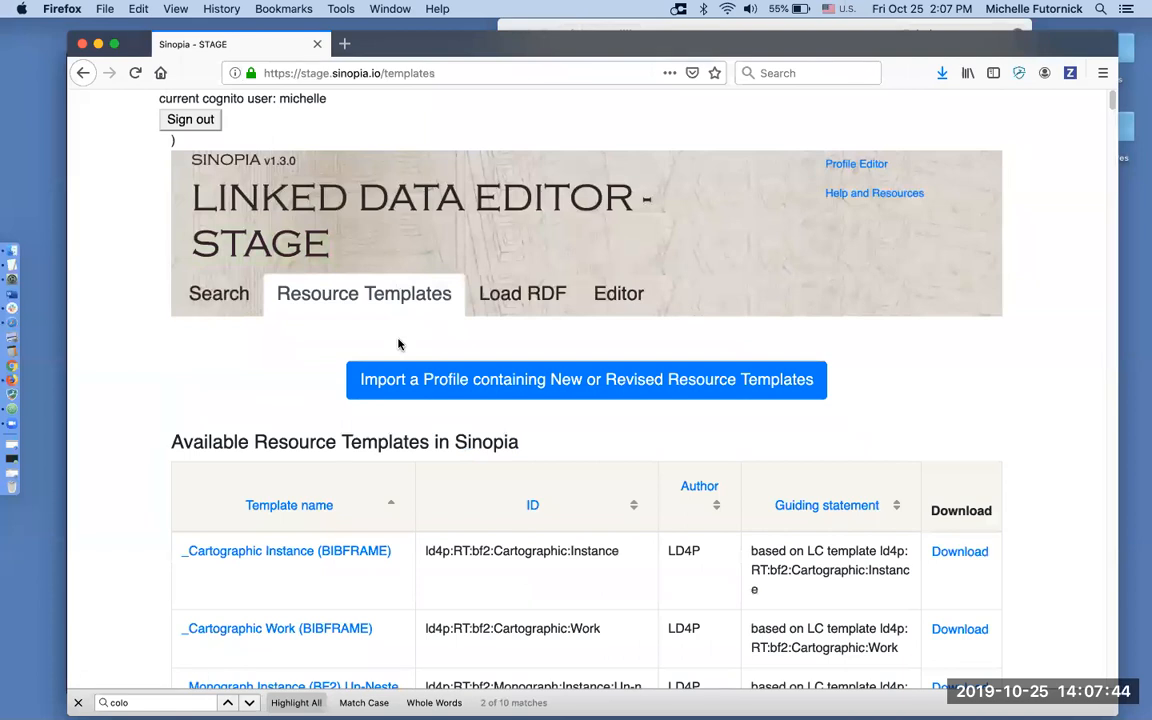
{"action": "scroll", "coordinate": [398, 344], "scroll_direction": "down", "scroll_amount": 1}
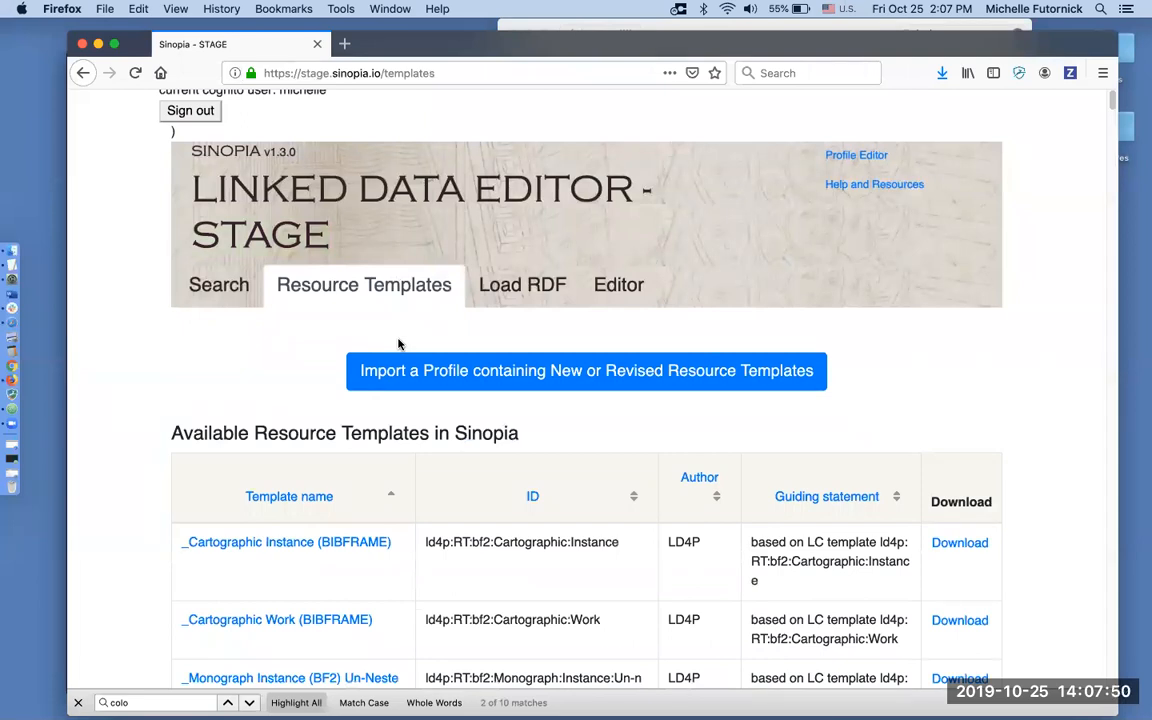
{"action": "key", "text": "super+f"}
{"action": "type", "text": "sin"}
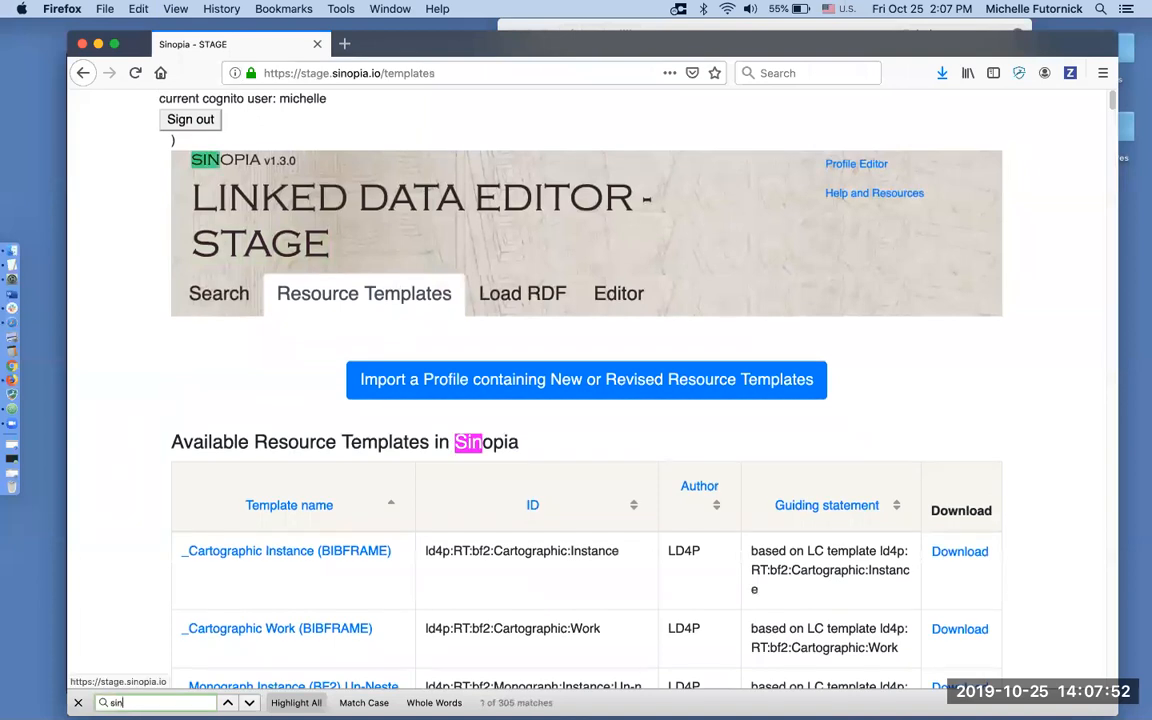
{"action": "type", "text": "atra"}
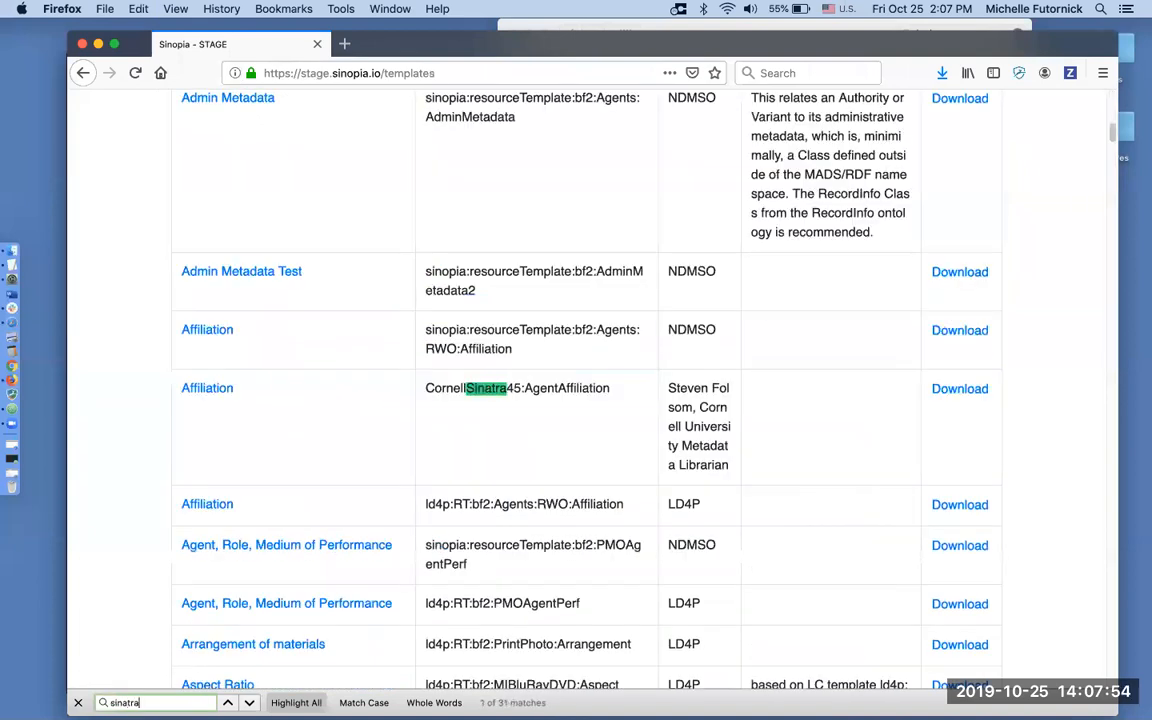
{"action": "key", "text": "Return"}
{"action": "left_click", "coordinate": [296, 612]}
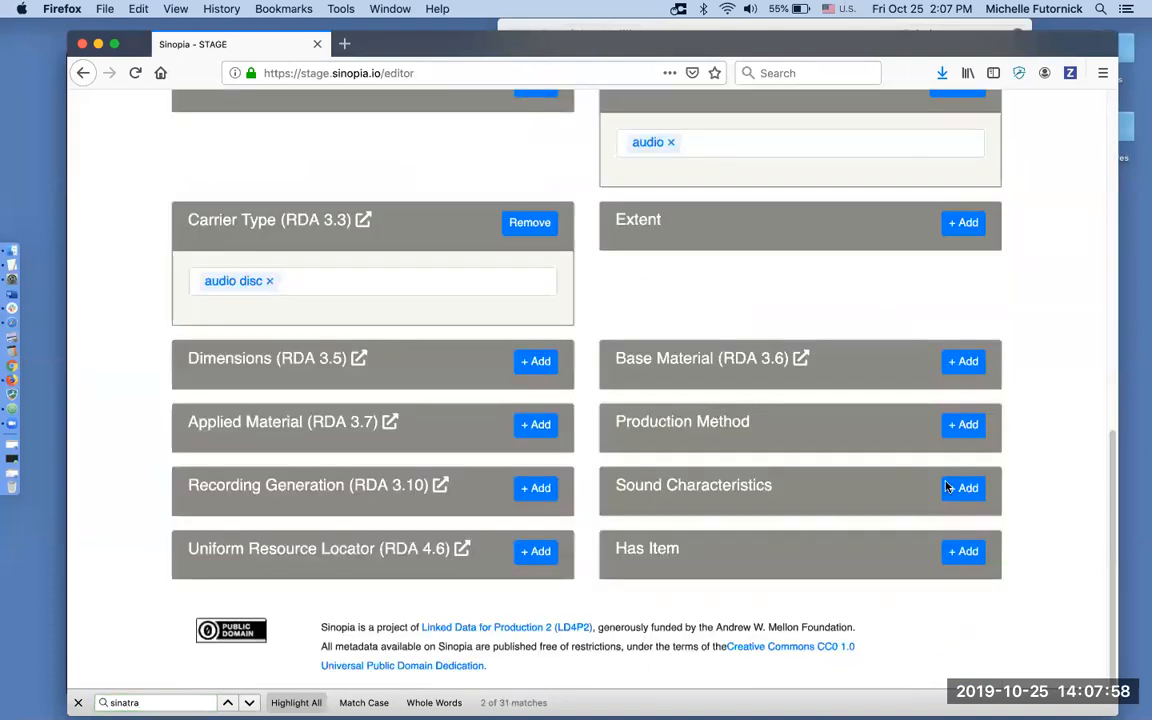
Step: Add the Sound Characteristics property to the BIBFRAME Instance and open its lookup list
{"action": "left_click", "coordinate": [965, 488]}
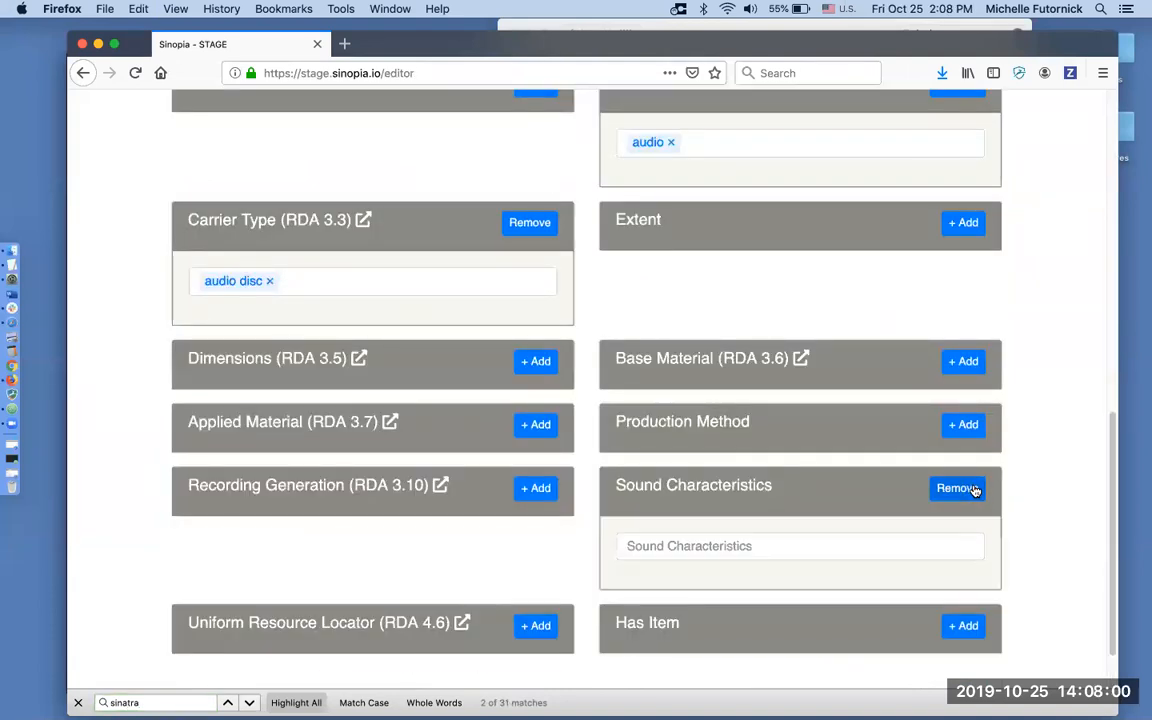
{"action": "scroll", "coordinate": [741, 416], "scroll_direction": "down", "scroll_amount": 2}
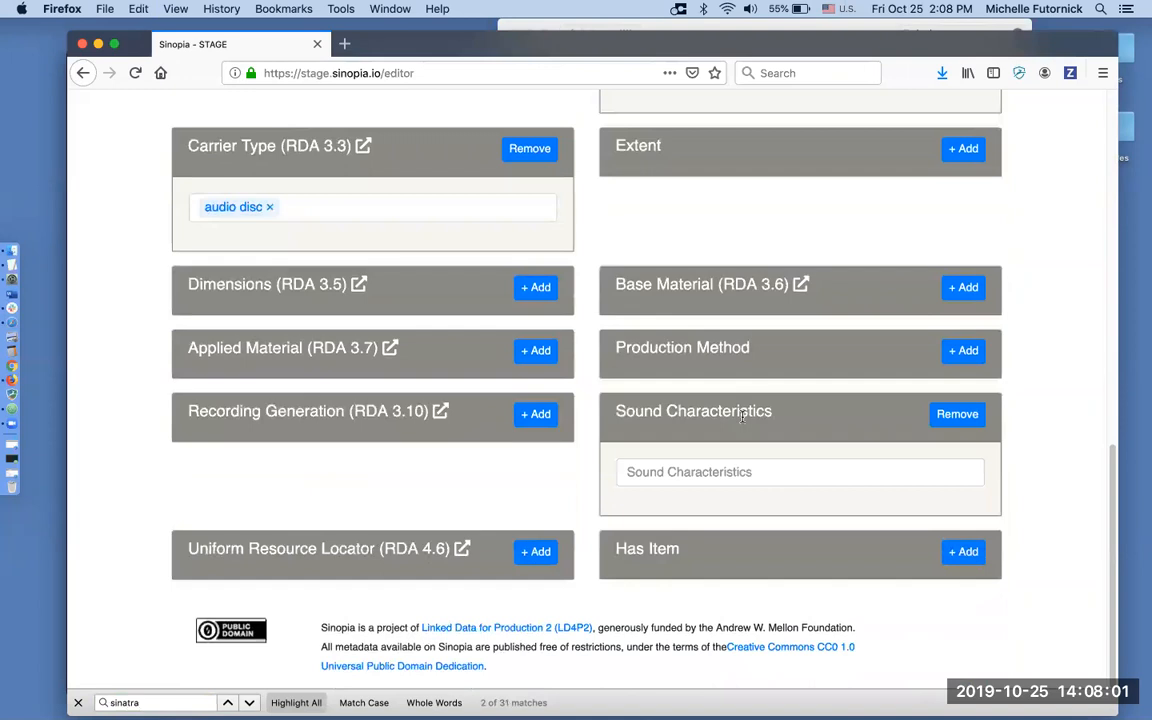
{"action": "left_click", "coordinate": [712, 471]}
{"action": "scroll", "coordinate": [736, 560], "scroll_direction": "down", "scroll_amount": 1}
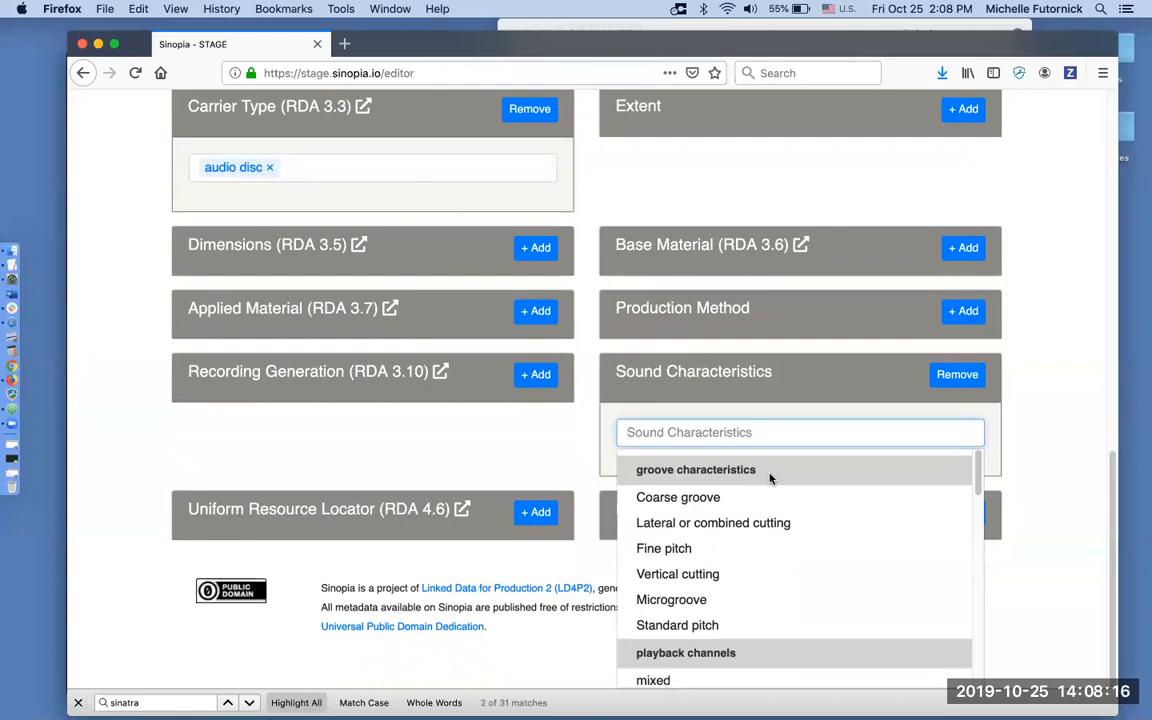
Step: Examine the grouped Sound Characteristics values from groove characteristics through type of recording, and close the list without choosing one
{"action": "scroll", "coordinate": [769, 477], "scroll_direction": "down", "scroll_amount": 3}
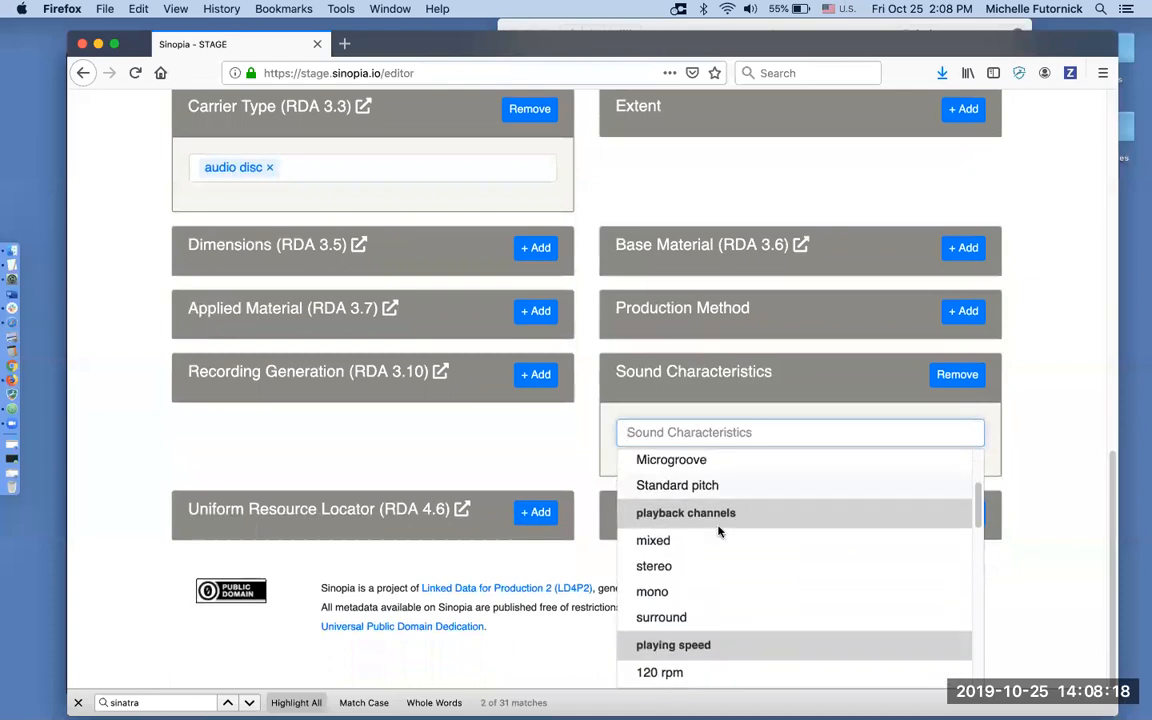
{"action": "scroll", "coordinate": [797, 522], "scroll_direction": "down", "scroll_amount": 2}
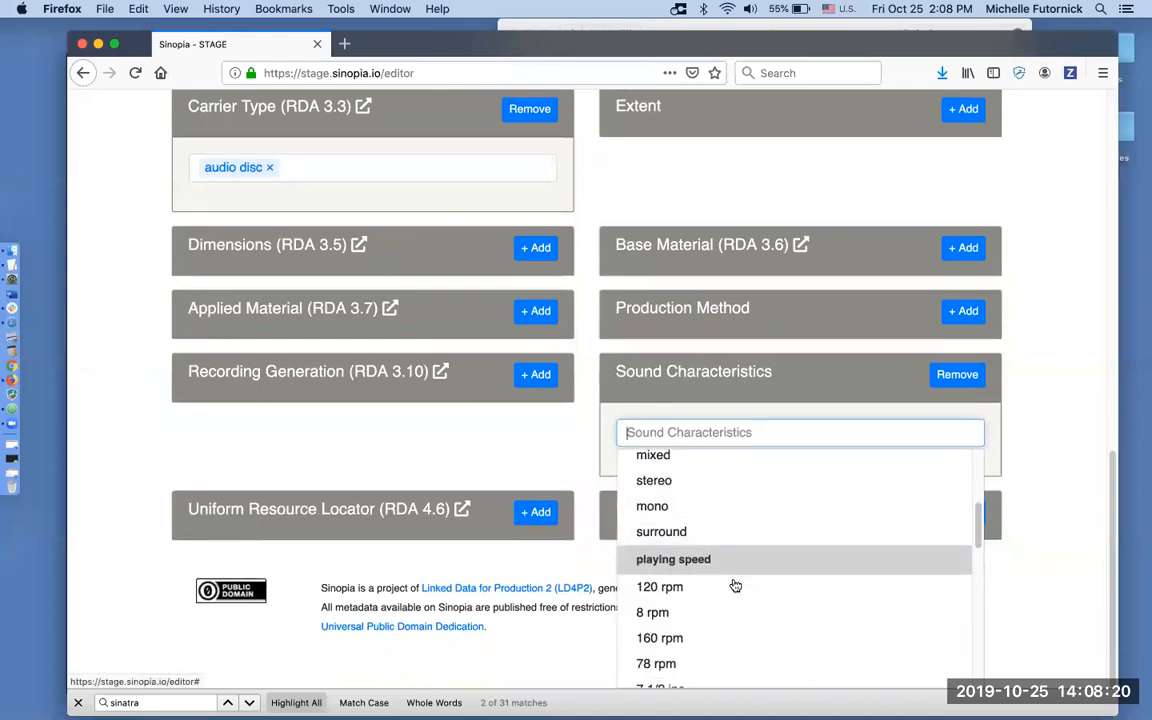
{"action": "scroll", "coordinate": [761, 571], "scroll_direction": "down", "scroll_amount": 4}
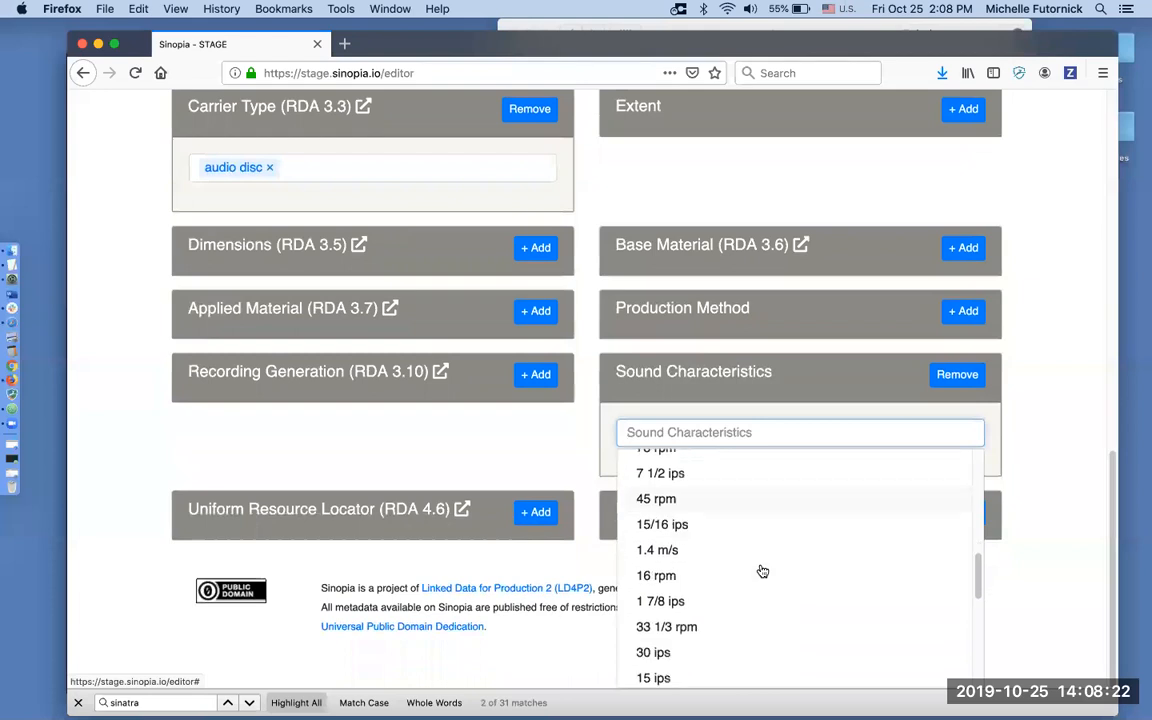
{"action": "scroll", "coordinate": [762, 571], "scroll_direction": "down", "scroll_amount": 8}
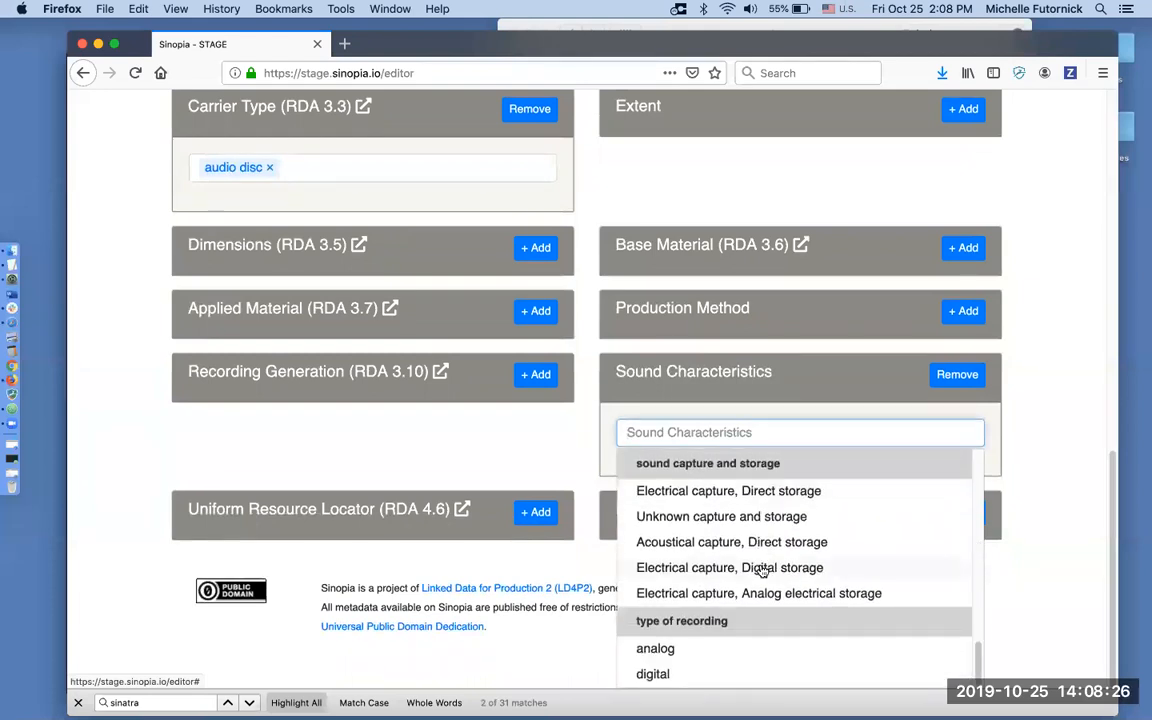
{"action": "left_click", "coordinate": [670, 163]}
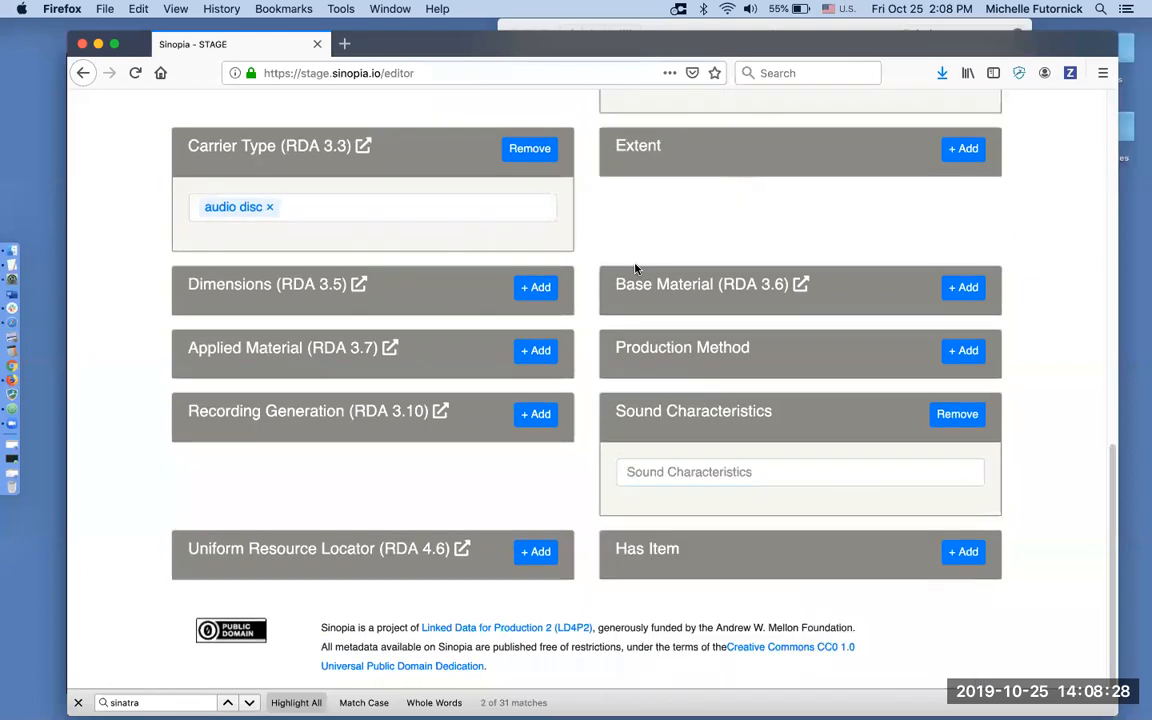
Step: Review the BIBFRAME Instance form from its heading to Has Item, including the Mode of Issuance, Media type and Carrier Type defaults
{"action": "scroll", "coordinate": [634, 268], "scroll_direction": "up", "scroll_amount": 10}
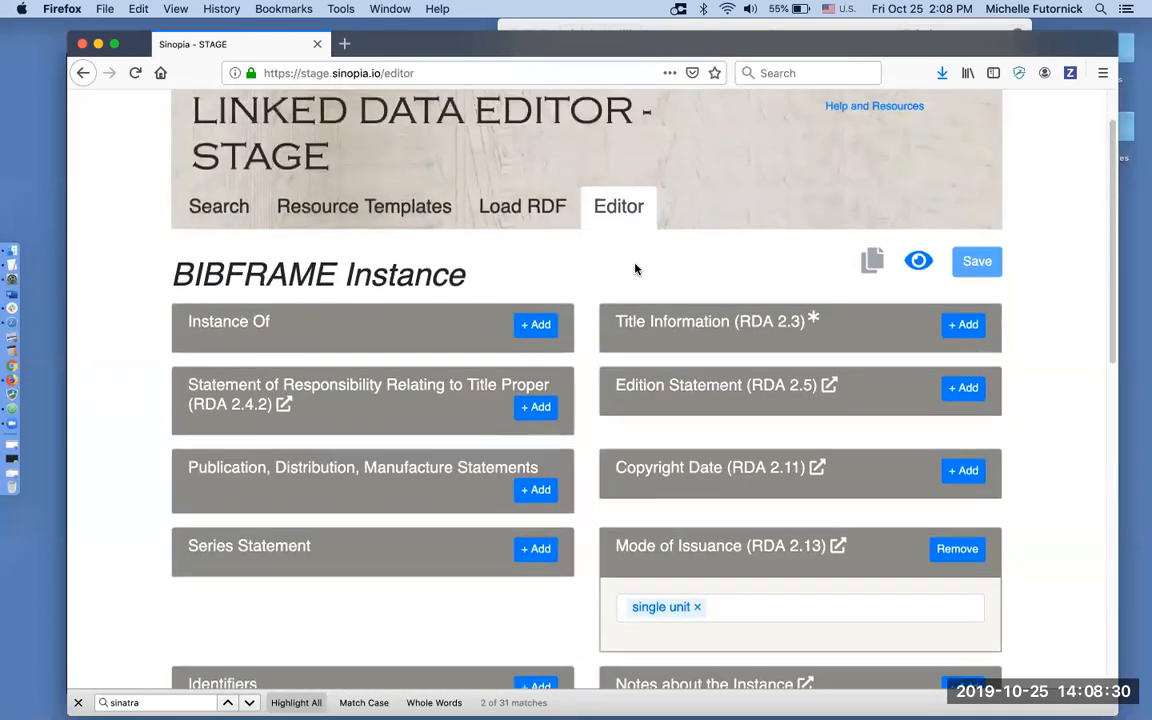
{"action": "scroll", "coordinate": [629, 321], "scroll_direction": "down", "scroll_amount": 4}
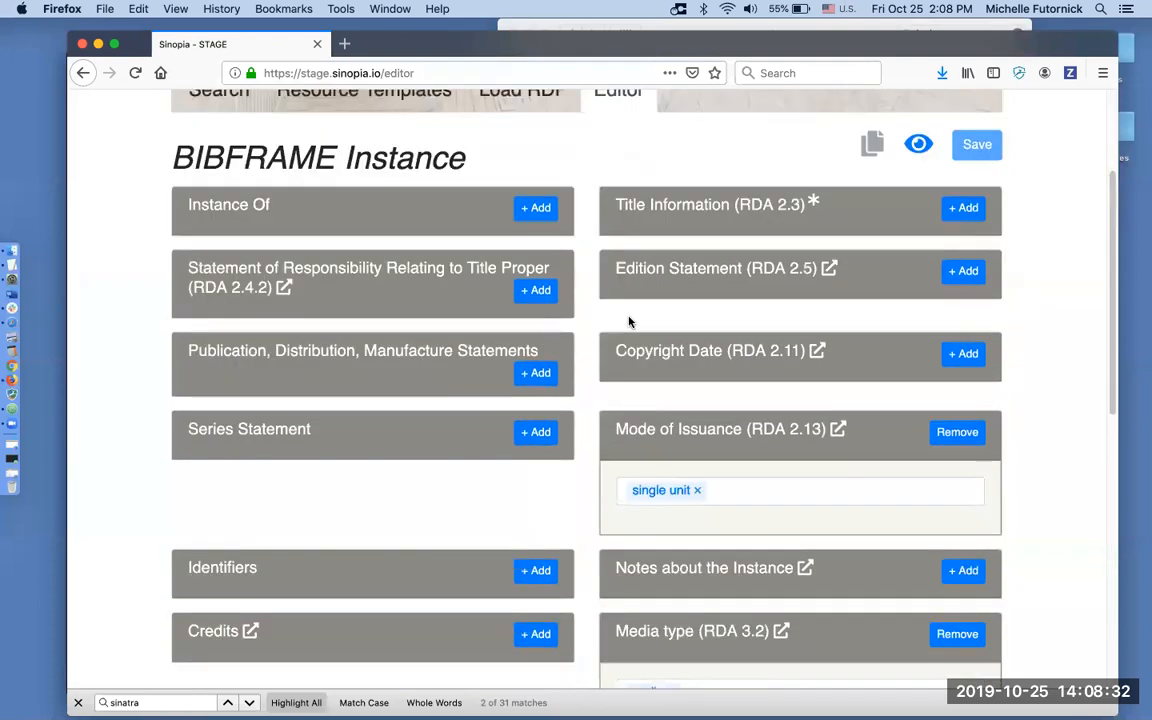
{"action": "scroll", "coordinate": [629, 321], "scroll_direction": "down", "scroll_amount": 1}
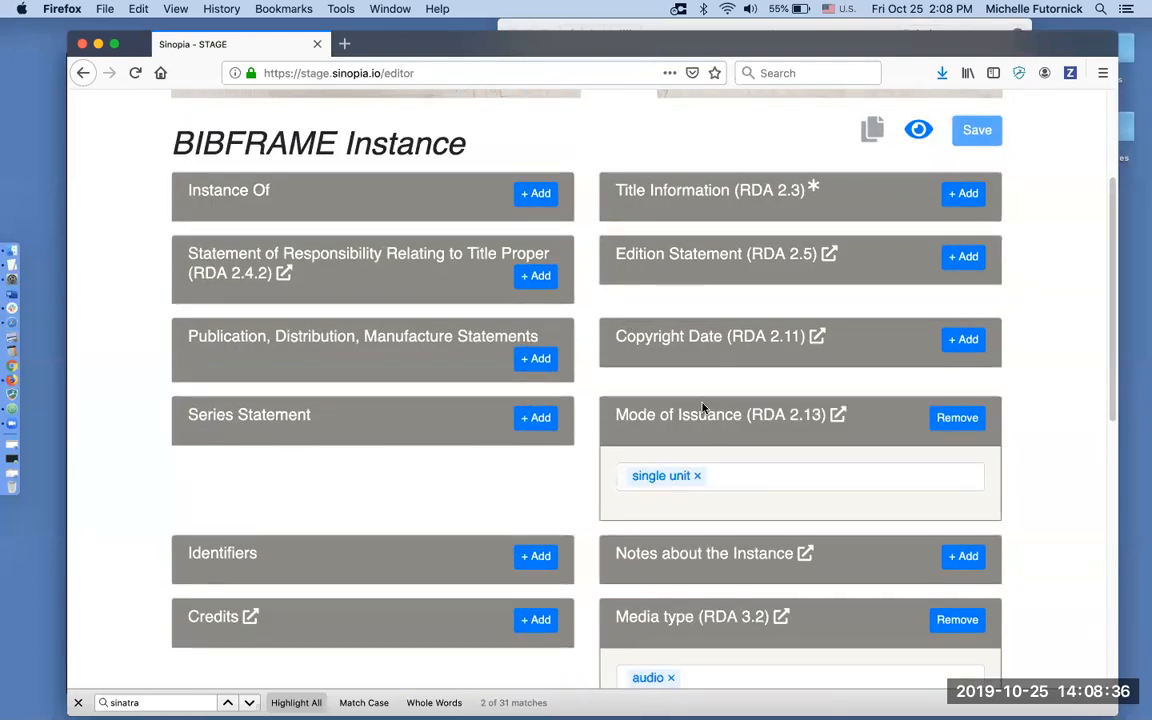
{"action": "scroll", "coordinate": [703, 407], "scroll_direction": "down", "scroll_amount": 2}
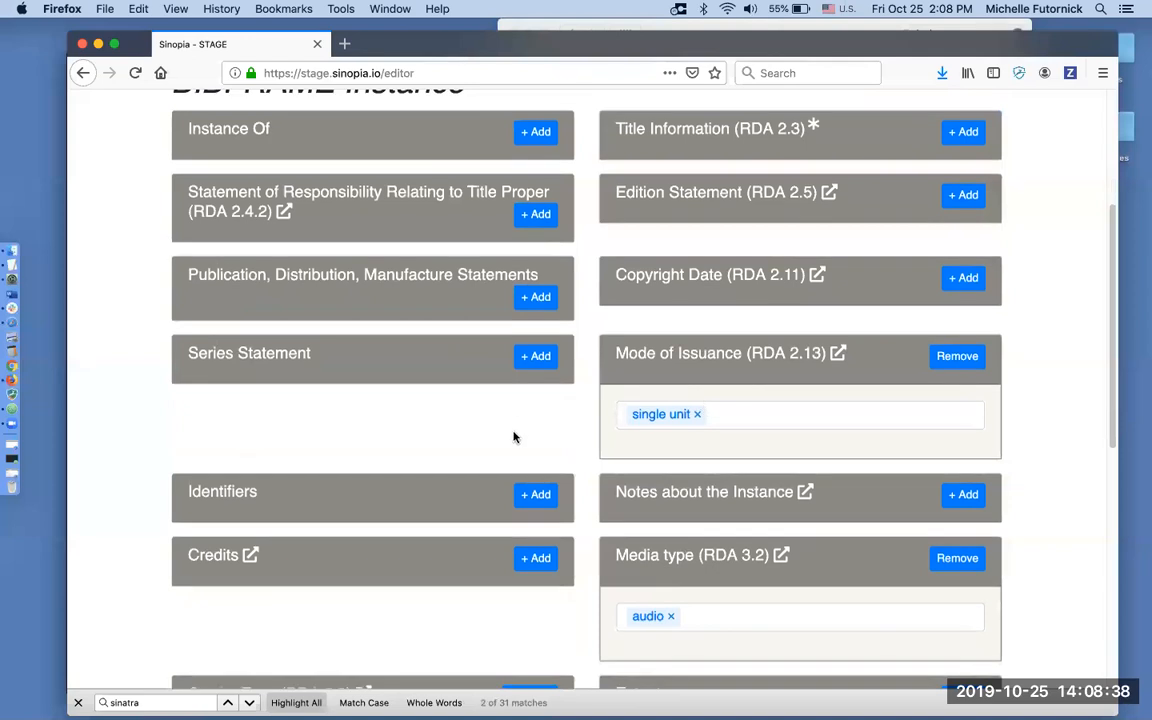
{"action": "scroll", "coordinate": [460, 400], "scroll_direction": "down", "scroll_amount": 2}
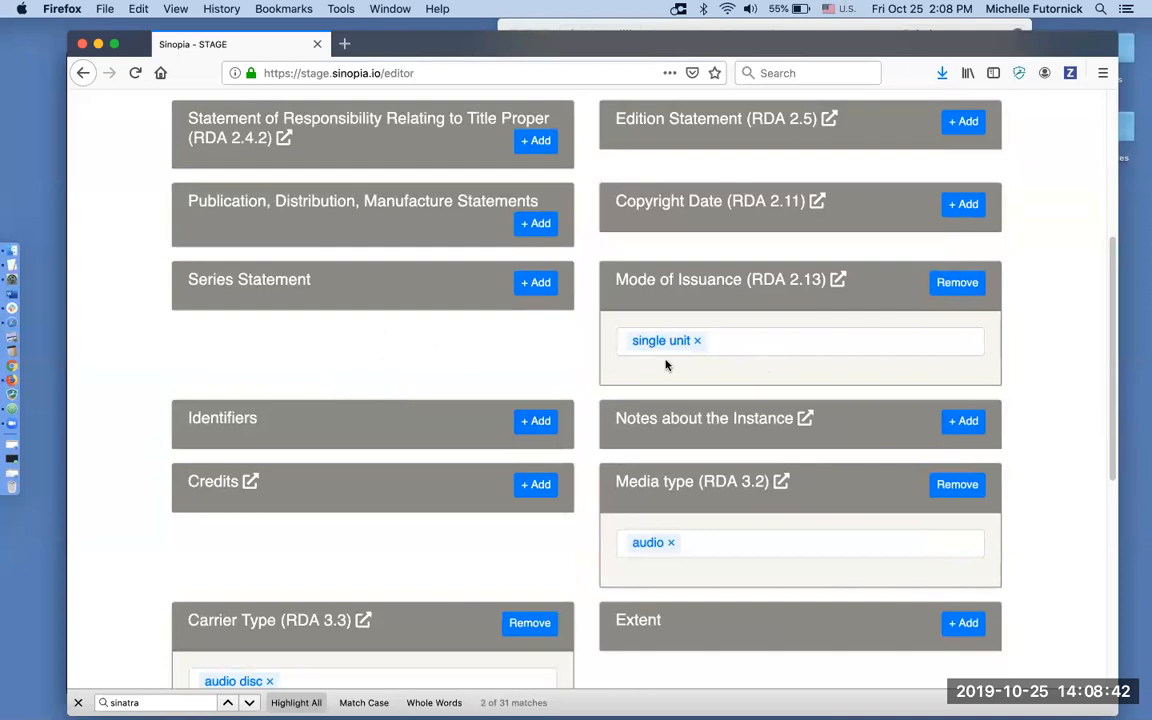
{"action": "scroll", "coordinate": [617, 367], "scroll_direction": "down", "scroll_amount": 8}
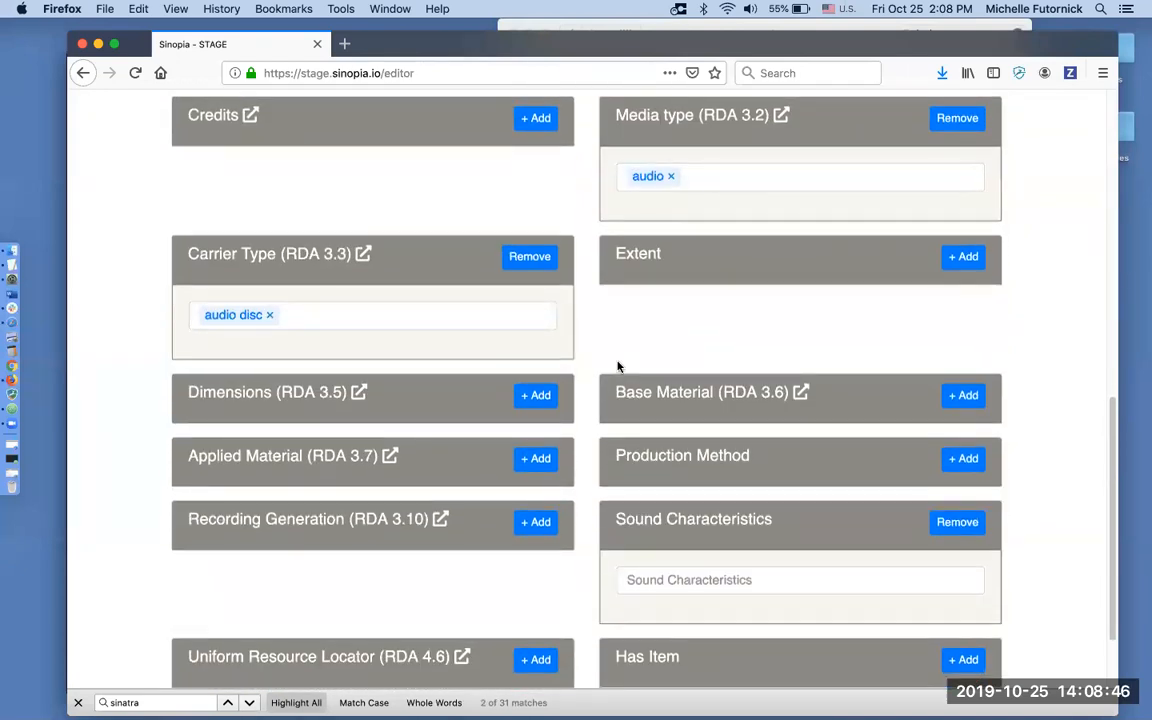
{"action": "scroll", "coordinate": [617, 367], "scroll_direction": "down", "scroll_amount": 3}
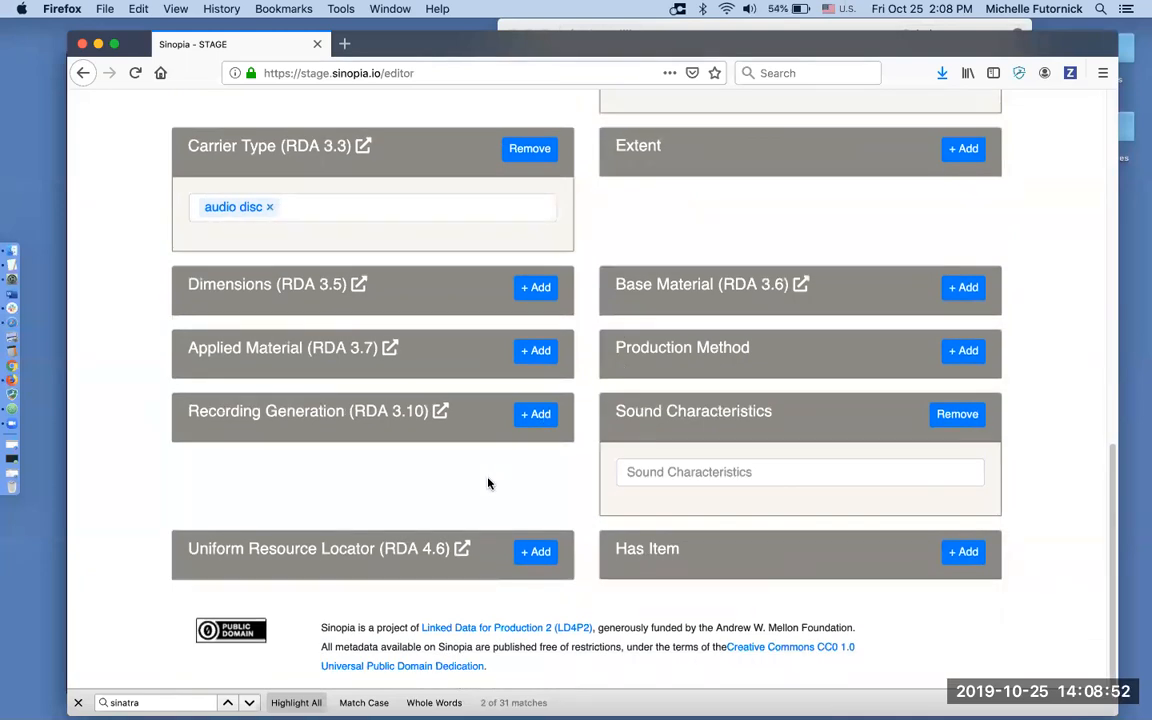
{"action": "scroll", "coordinate": [488, 484], "scroll_direction": "up", "scroll_amount": 1}
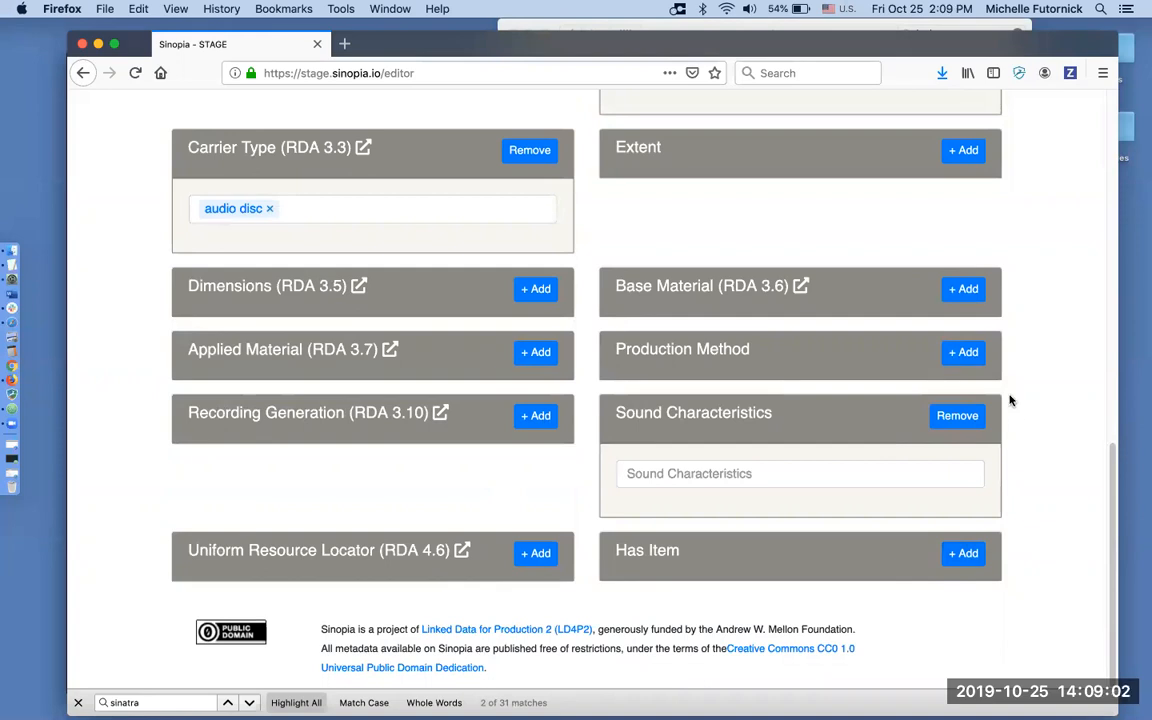
{"action": "scroll", "coordinate": [1010, 399], "scroll_direction": "up", "scroll_amount": 15}
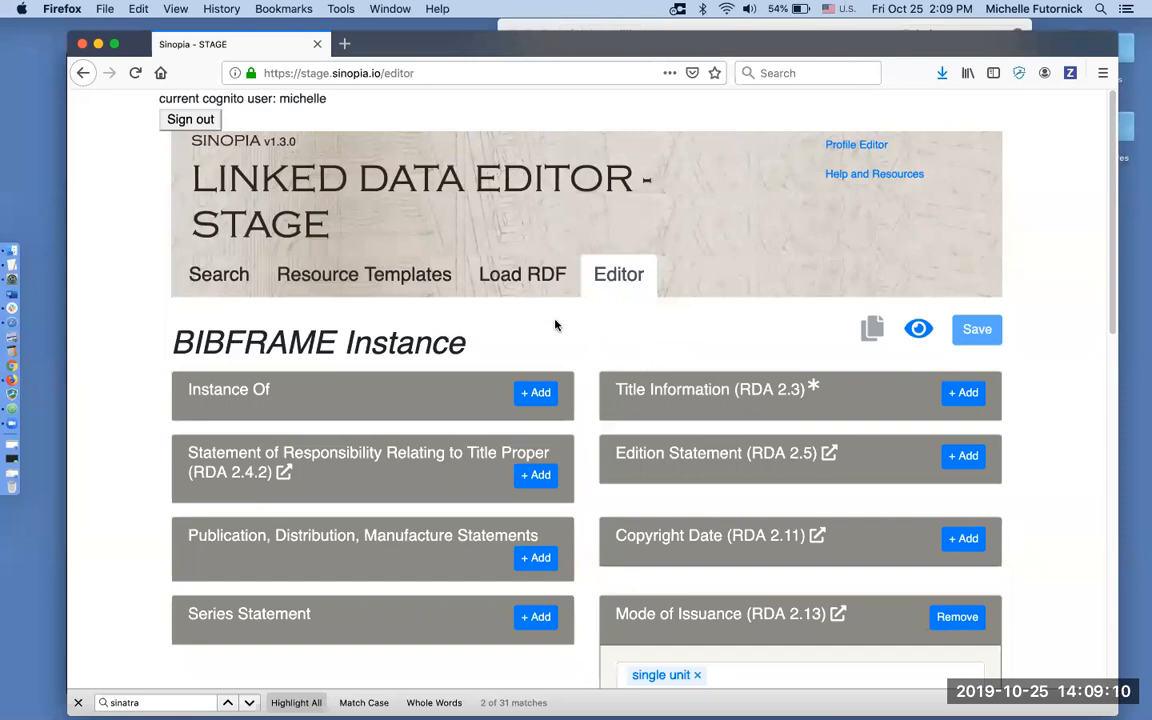
Step: Search the stored Sinopia resources for "dream" and try to open "A dream of ghosts"
{"action": "left_click", "coordinate": [220, 276]}
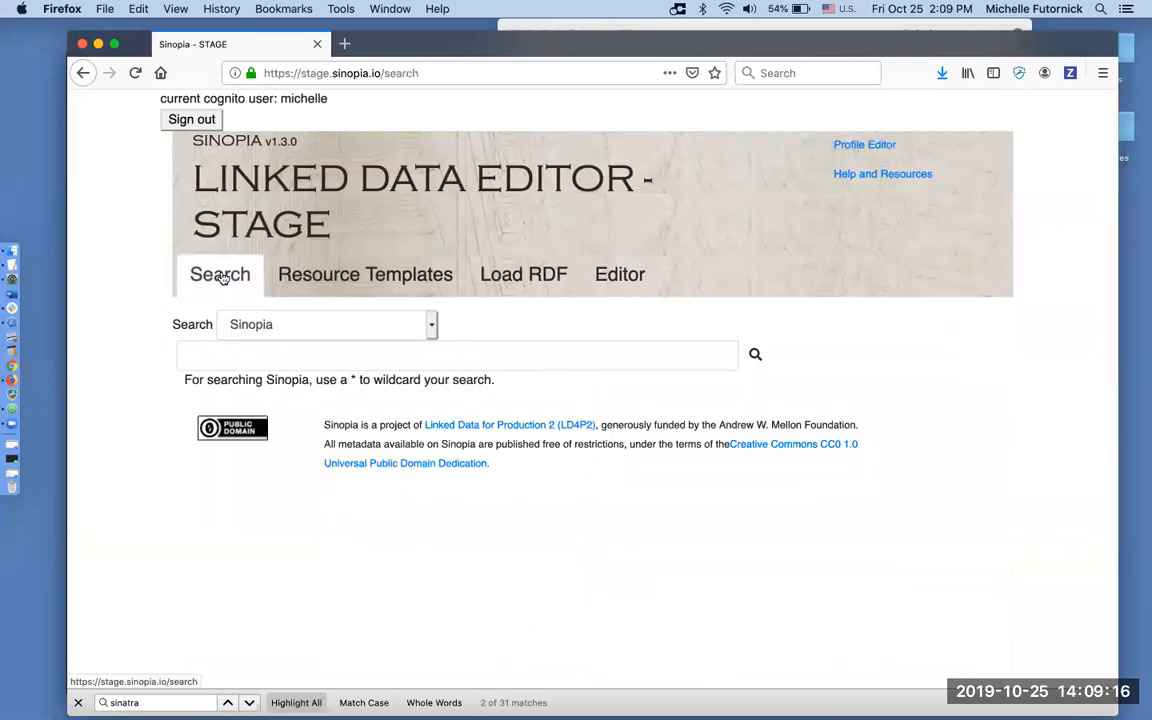
{"action": "left_click", "coordinate": [229, 351]}
{"action": "type", "text": "dream"}
{"action": "key", "text": "Return"}
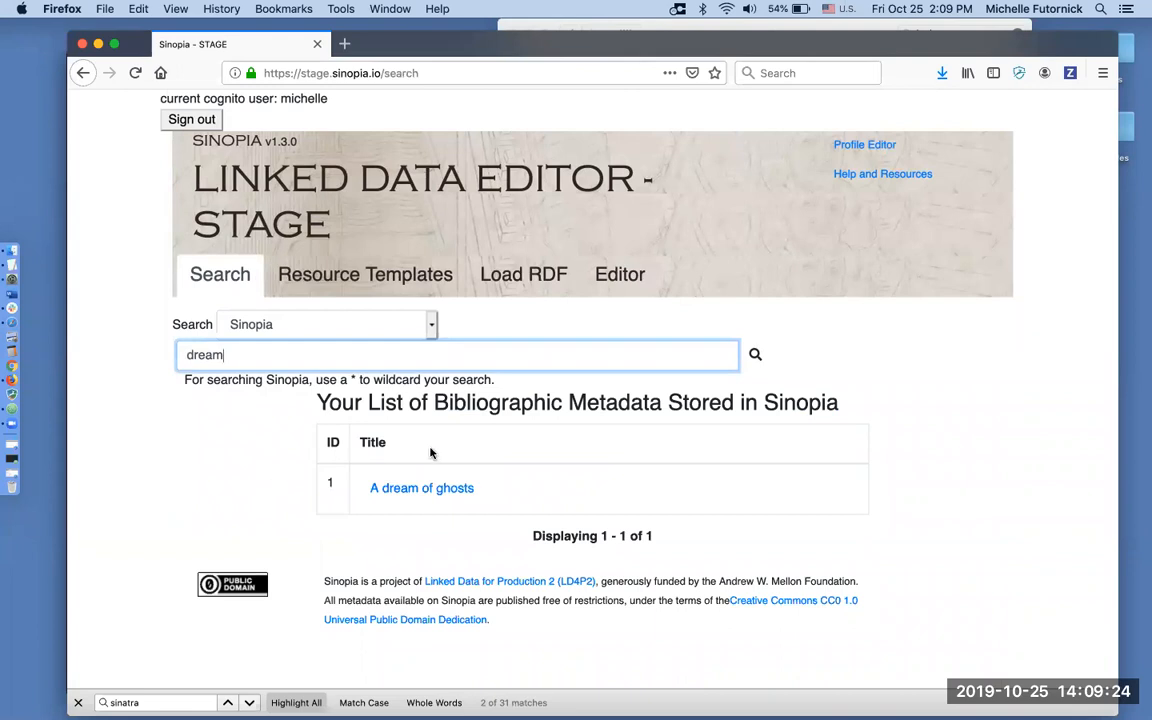
{"action": "left_click", "coordinate": [432, 488]}
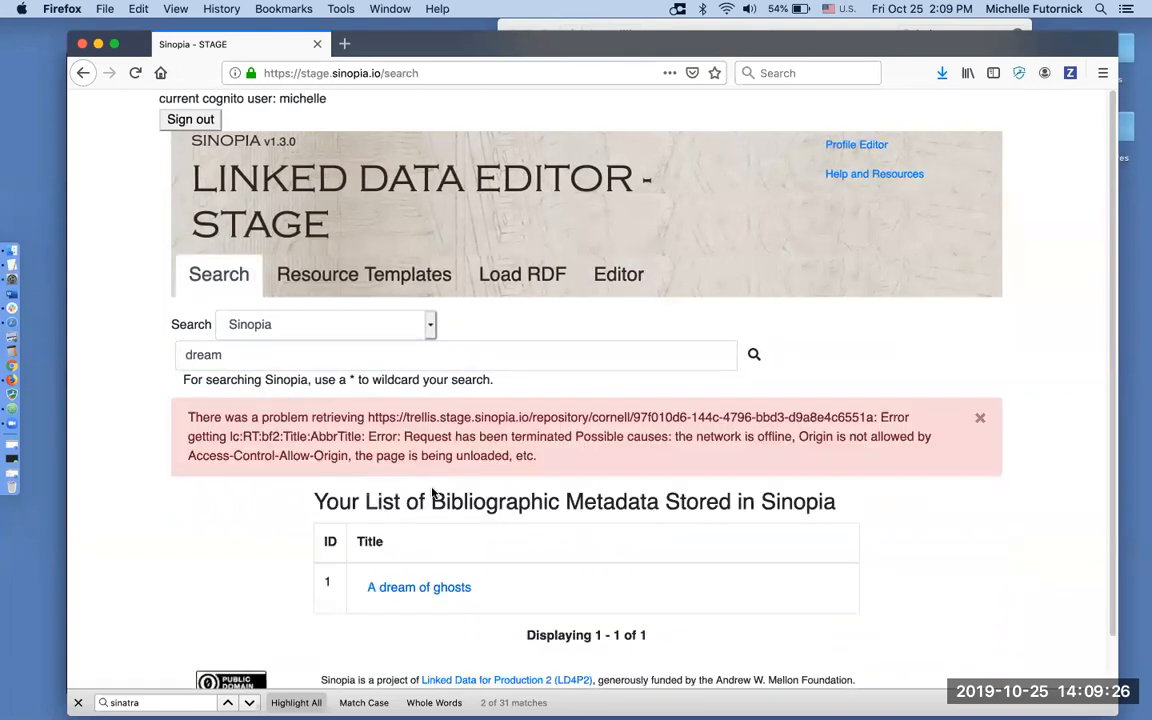
Step: Copy the resource URI from the retrieval error message and open it in a new browser tab
{"action": "scroll", "coordinate": [432, 492], "scroll_direction": "down", "scroll_amount": 1}
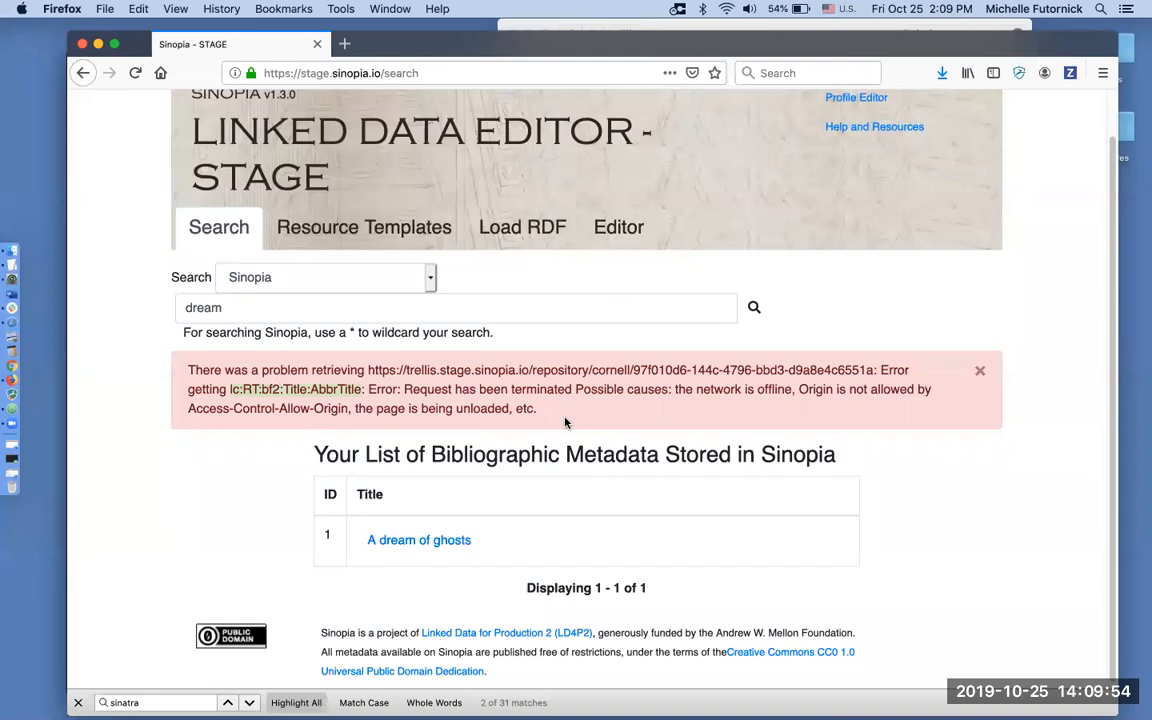
{"action": "scroll", "coordinate": [565, 423], "scroll_direction": "down", "scroll_amount": 1}
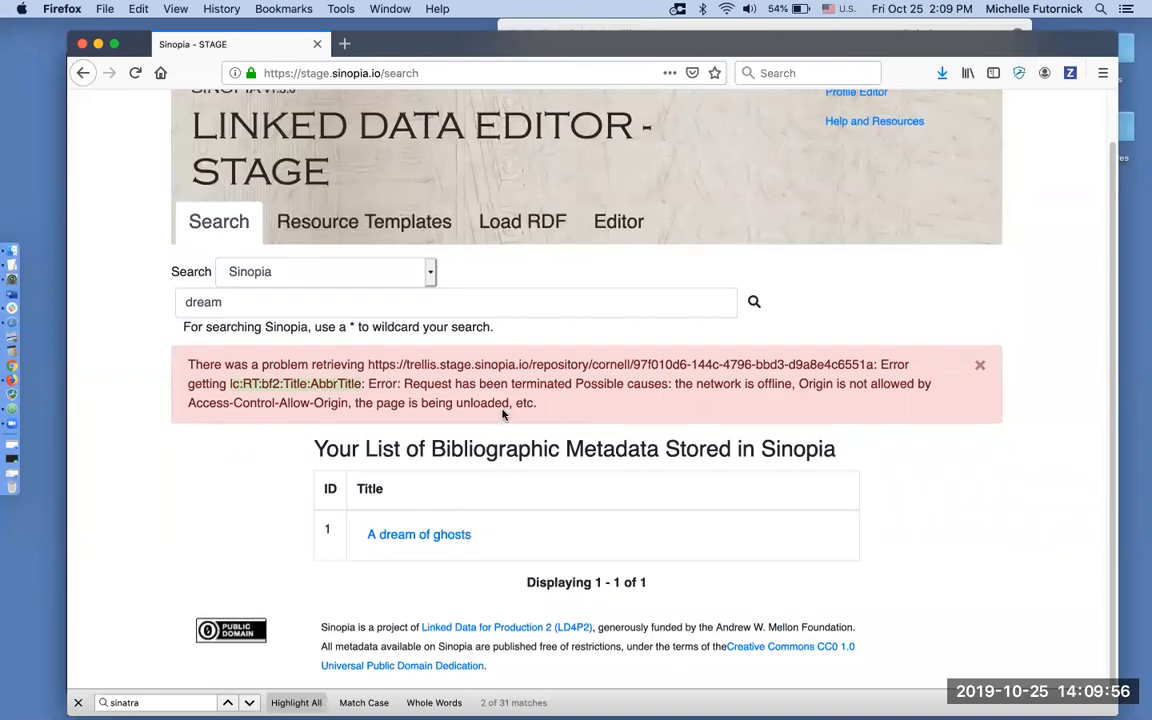
{"action": "left_click_drag", "start_coordinate": [368, 364], "coordinate": [872, 358]}
{"action": "key", "text": "super+c"}
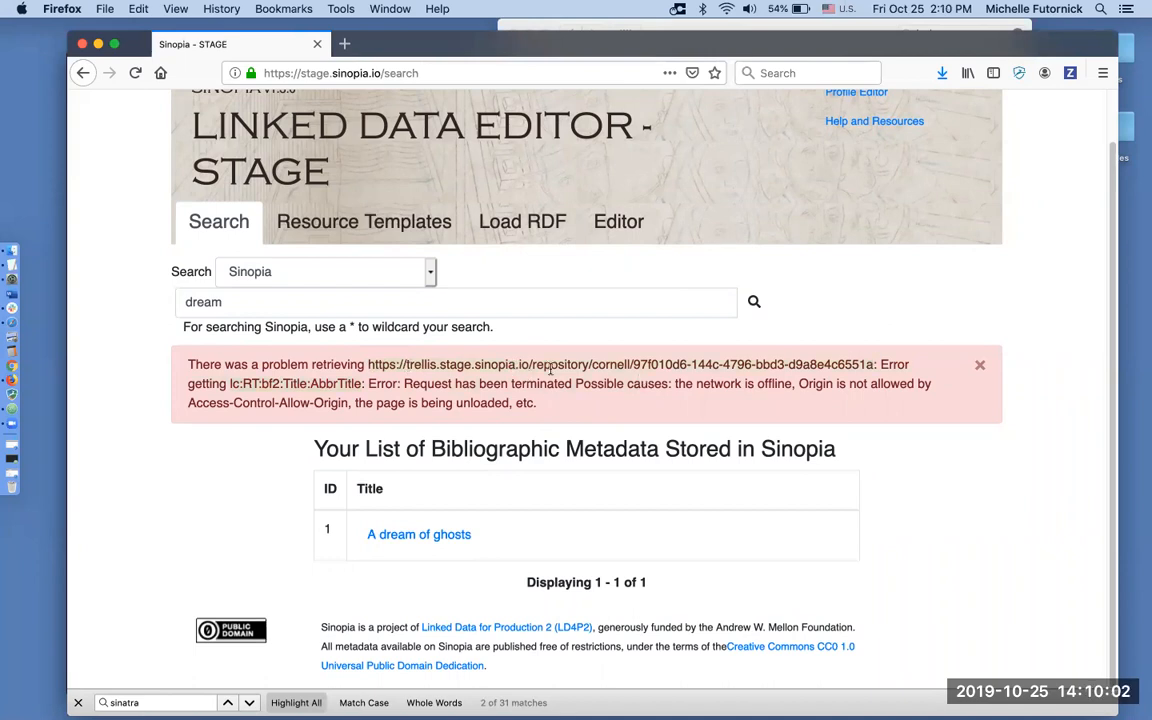
{"action": "key", "text": "super+shift+p"}
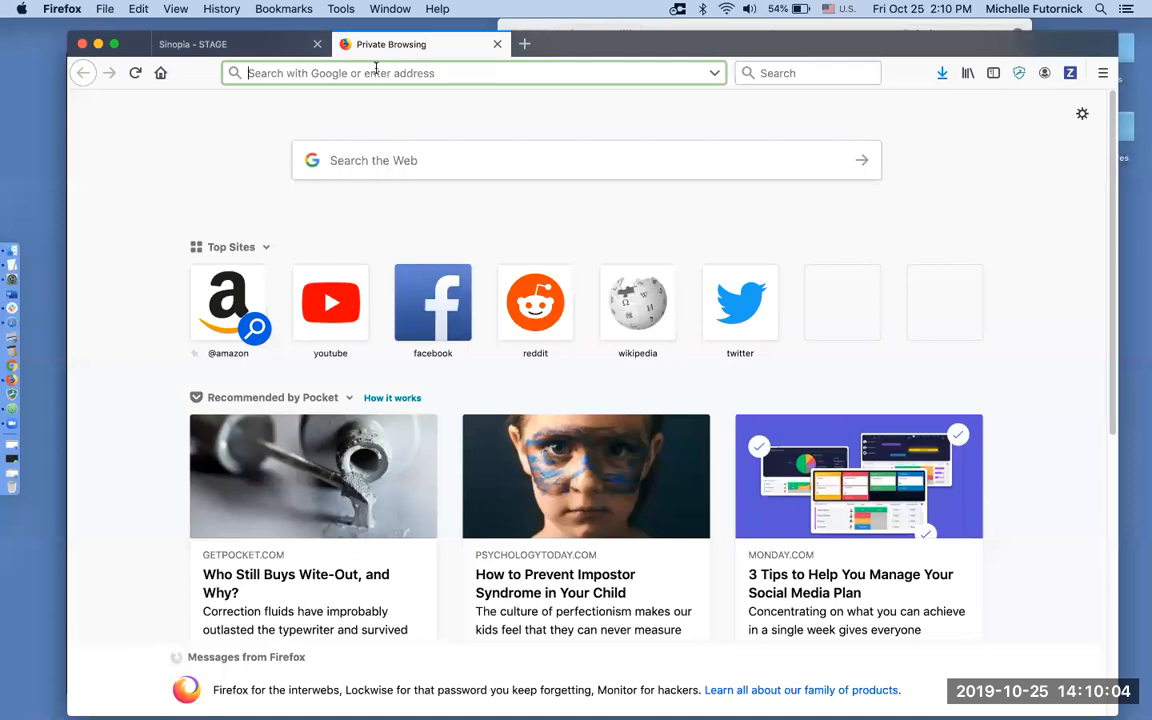
{"action": "key", "text": "super+v"}
{"action": "key", "text": "Return"}
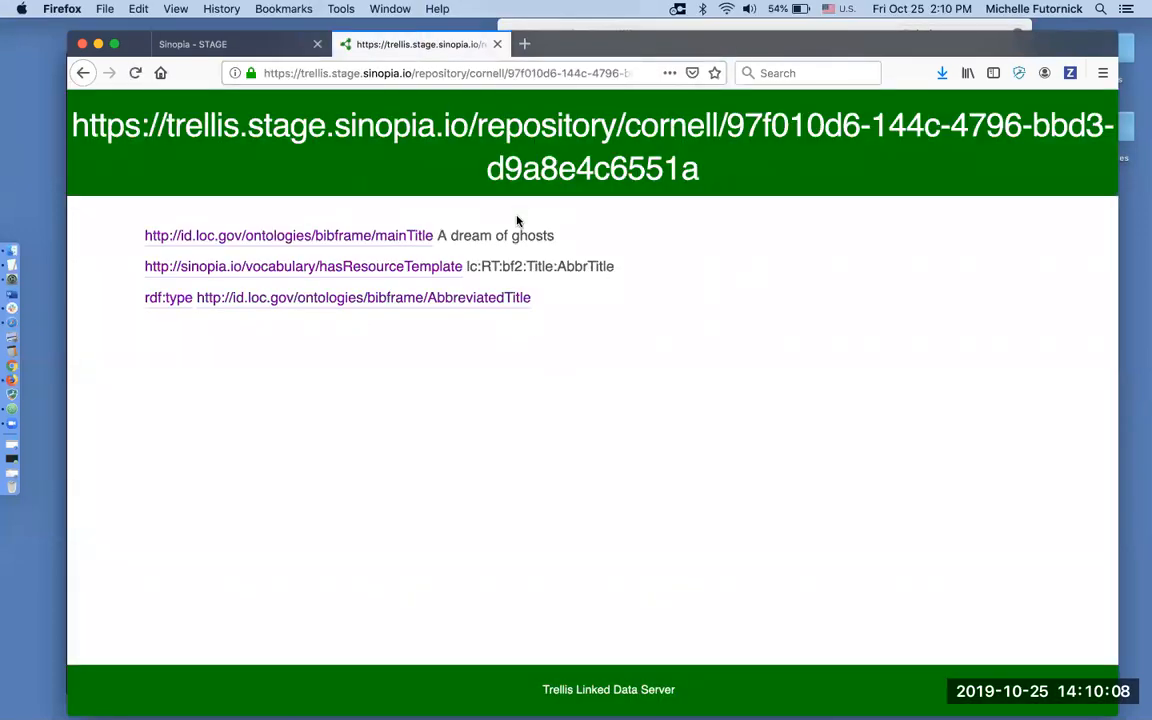
Step: Return to the Sinopia page and browse the beginning of its list of available resource templates
{"action": "left_click", "coordinate": [230, 45]}
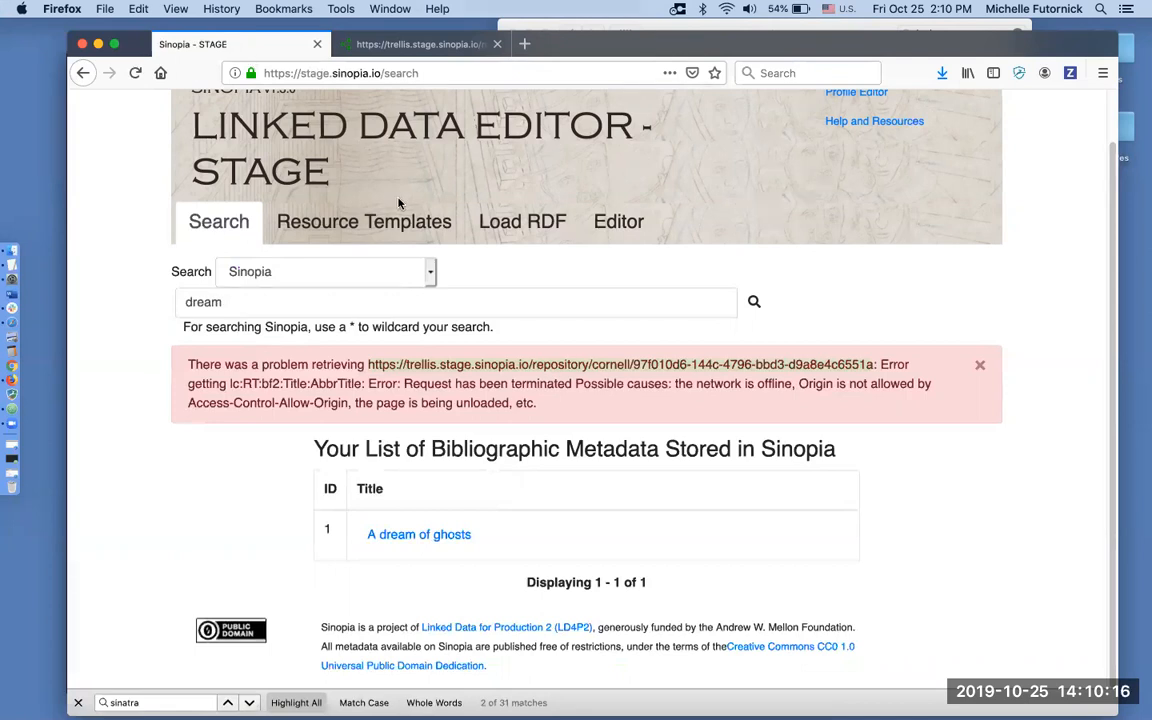
{"action": "left_click", "coordinate": [408, 222]}
{"action": "scroll", "coordinate": [612, 353], "scroll_direction": "up", "scroll_amount": 20}
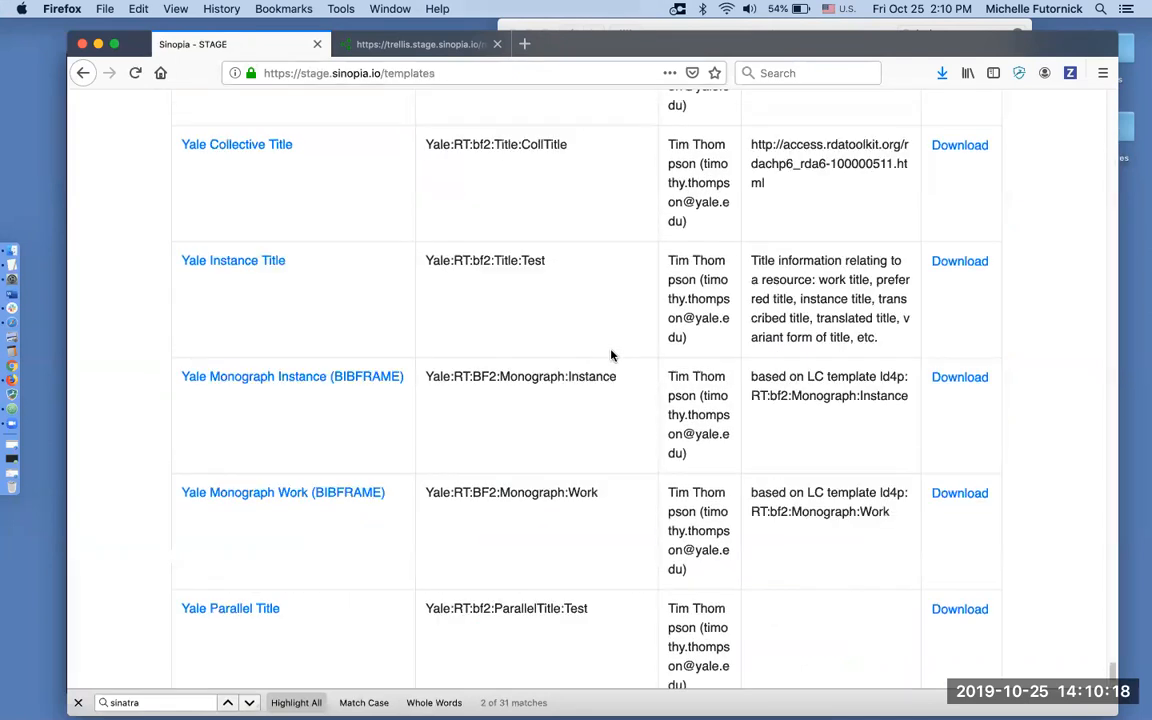
{"action": "scroll", "coordinate": [612, 355], "scroll_direction": "up", "scroll_amount": 20}
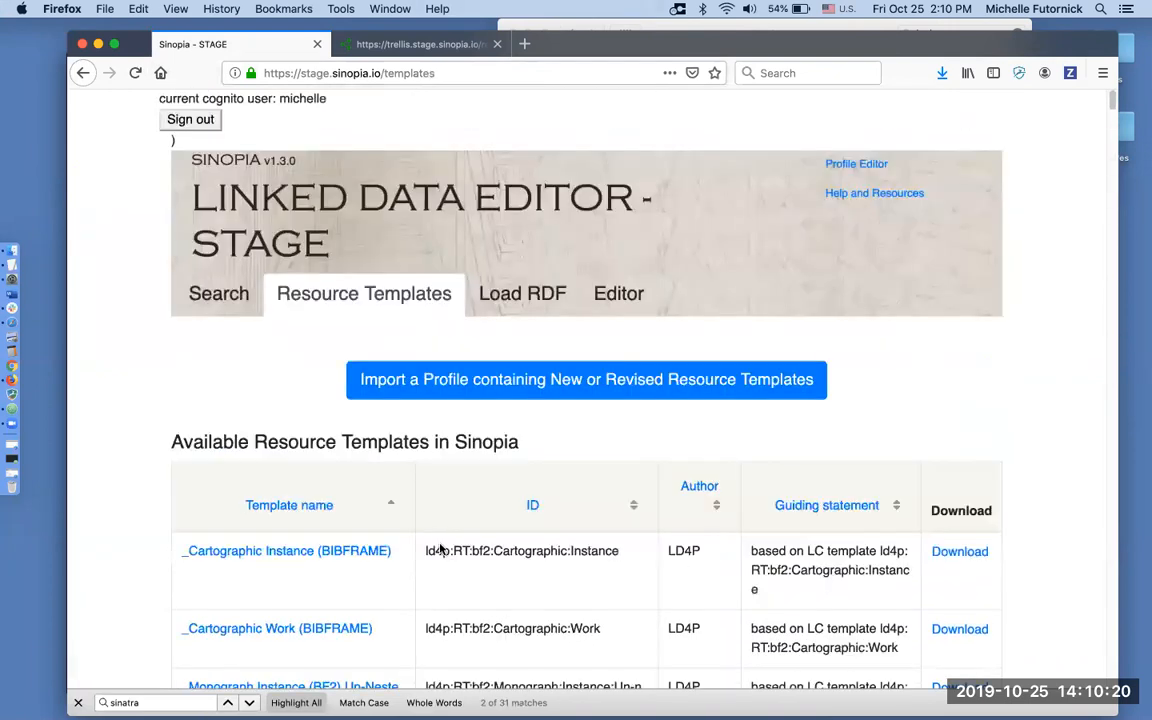
{"action": "scroll", "coordinate": [440, 545], "scroll_direction": "down", "scroll_amount": 3}
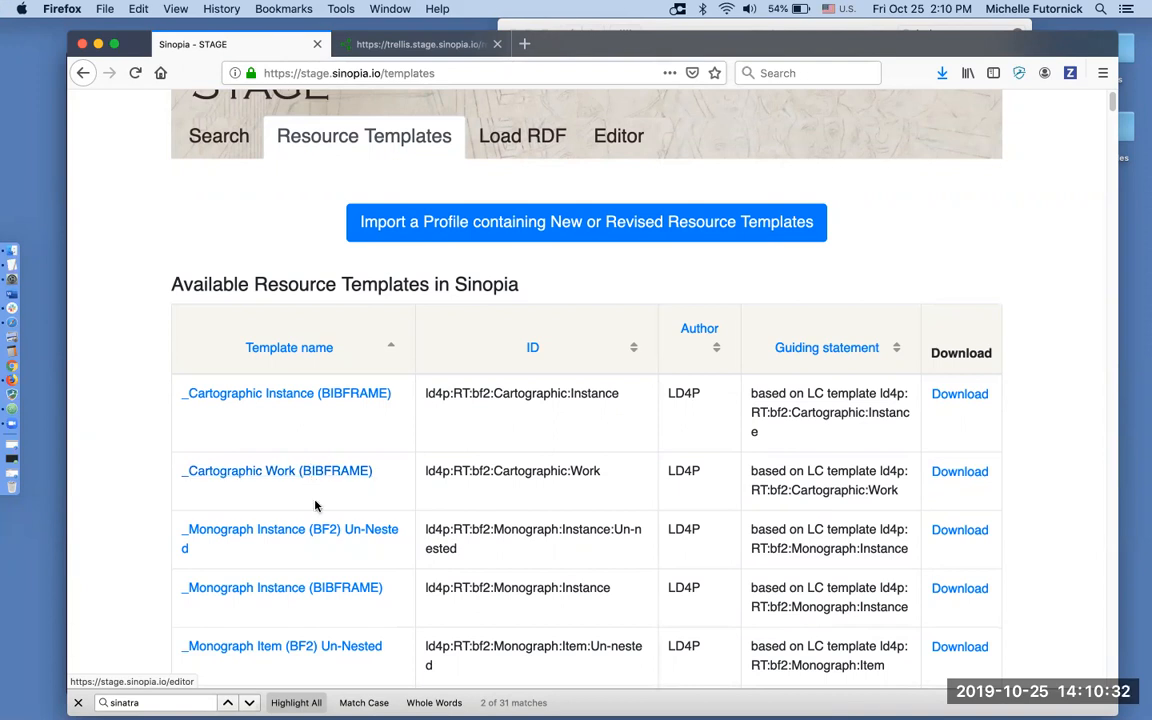
{"action": "scroll", "coordinate": [317, 506], "scroll_direction": "up", "scroll_amount": 1}
{"action": "scroll", "coordinate": [315, 506], "scroll_direction": "down", "scroll_amount": 3}
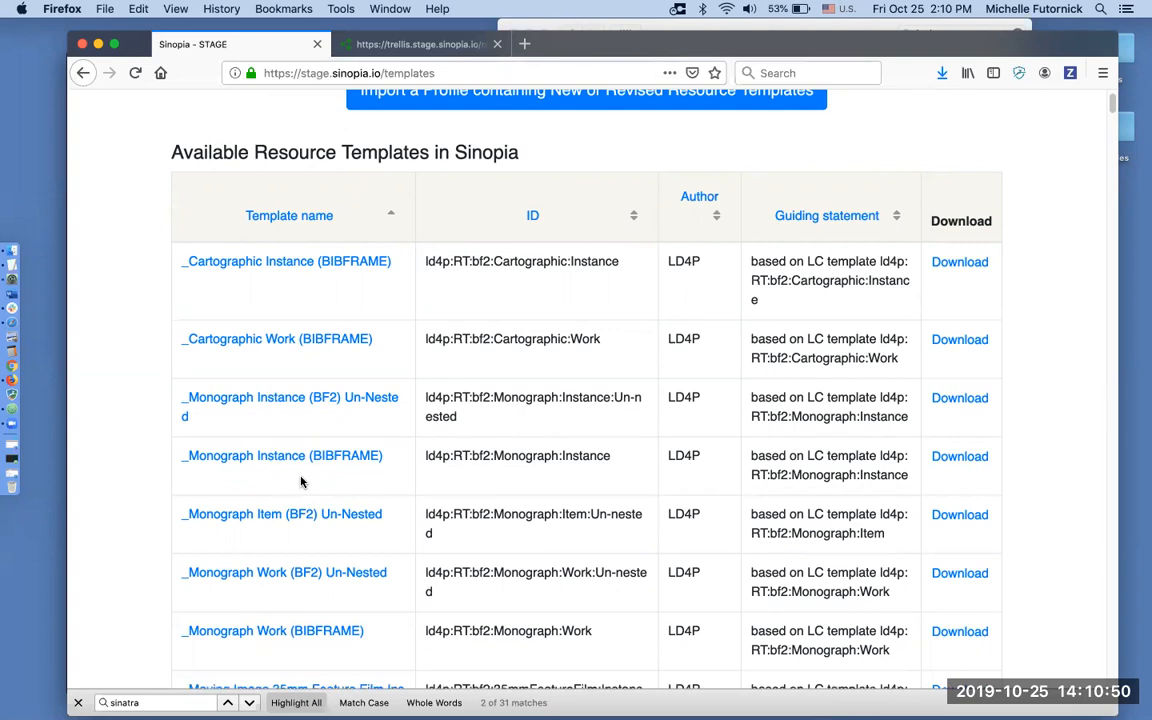
Step: Find "nested 2" within the templates page and try to open "Nested 2 refers to a missing RT"
{"action": "key", "text": "super+f"}
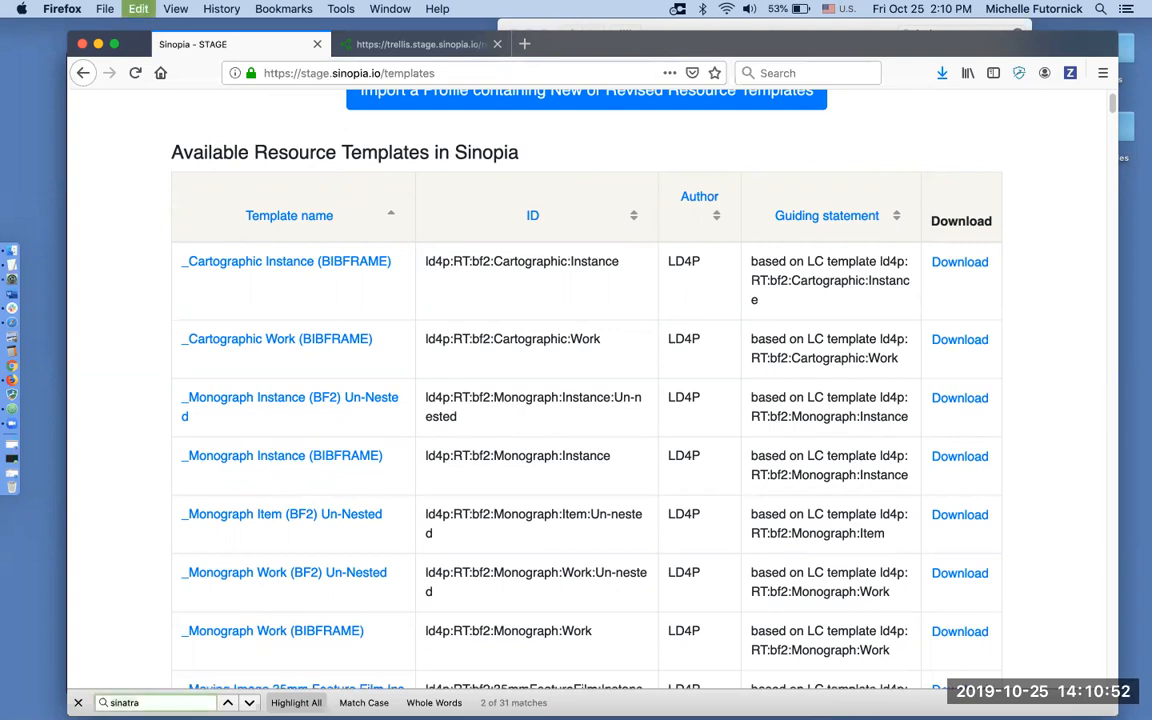
{"action": "type", "text": "nested 2"}
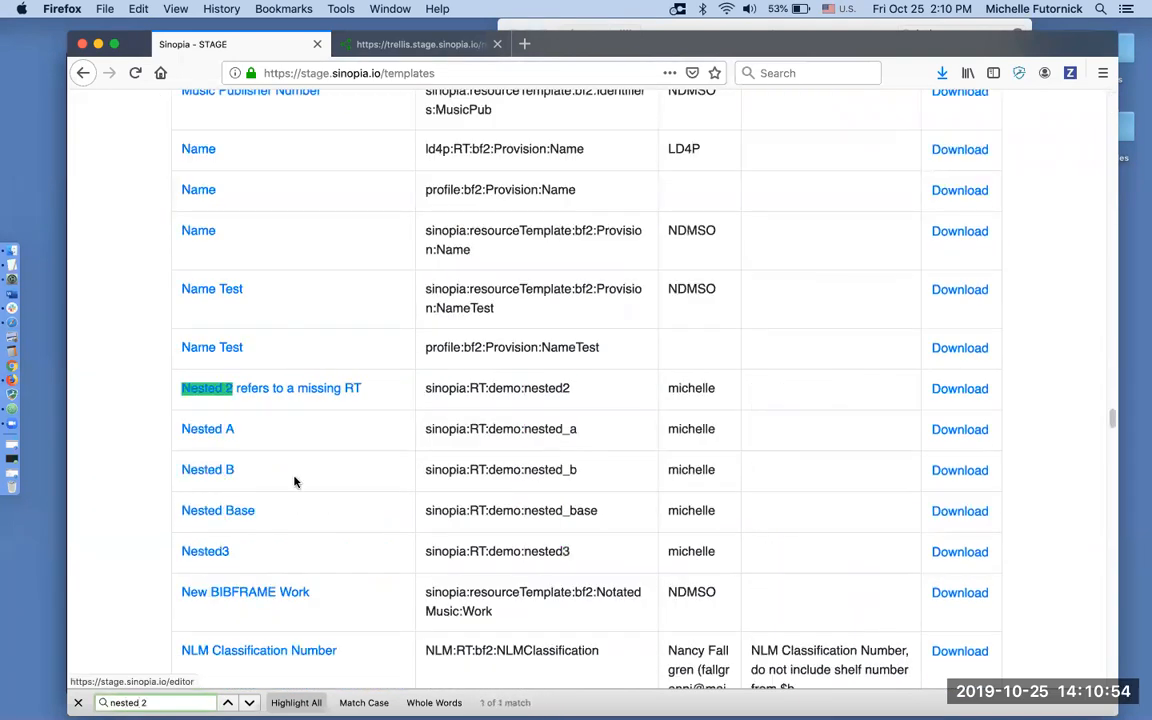
{"action": "left_click", "coordinate": [322, 394]}
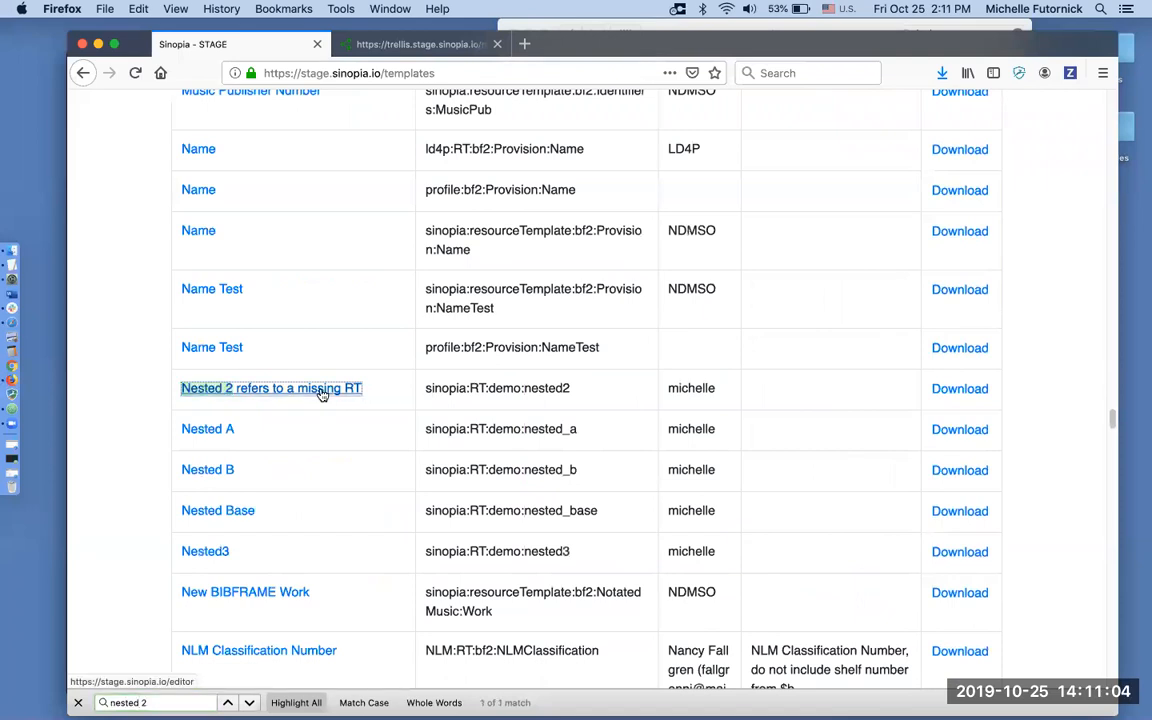
Step: Return to the warning above the template list and highlight the missing template's ID, sinopia:RT:demo:nestedzzz
{"action": "scroll", "coordinate": [322, 394], "scroll_direction": "up", "scroll_amount": 15}
{"action": "scroll", "coordinate": [322, 394], "scroll_direction": "up", "scroll_amount": 10}
{"action": "scroll", "coordinate": [322, 393], "scroll_direction": "down", "scroll_amount": 3}
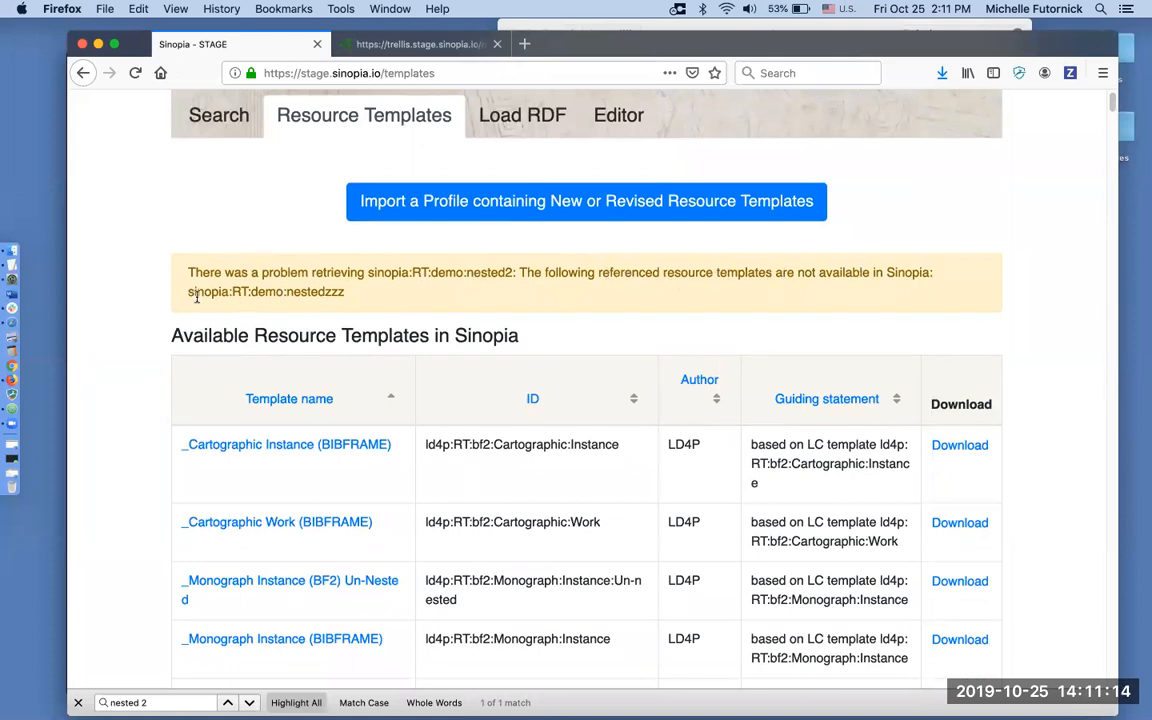
{"action": "left_click_drag", "start_coordinate": [188, 292], "coordinate": [343, 293]}
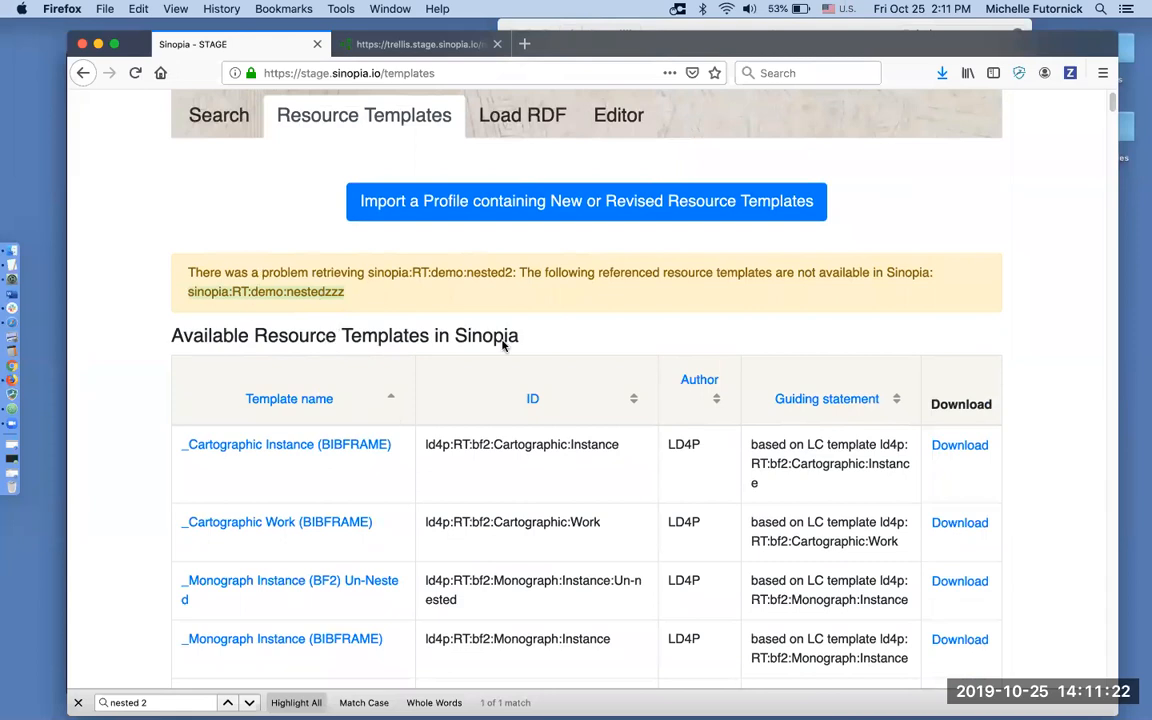
Step: Find "color content" in the template list and open the LD4P Color Content template, ld4p:RT:bf2:ColorContent
{"action": "scroll", "coordinate": [543, 492], "scroll_direction": "down", "scroll_amount": 20}
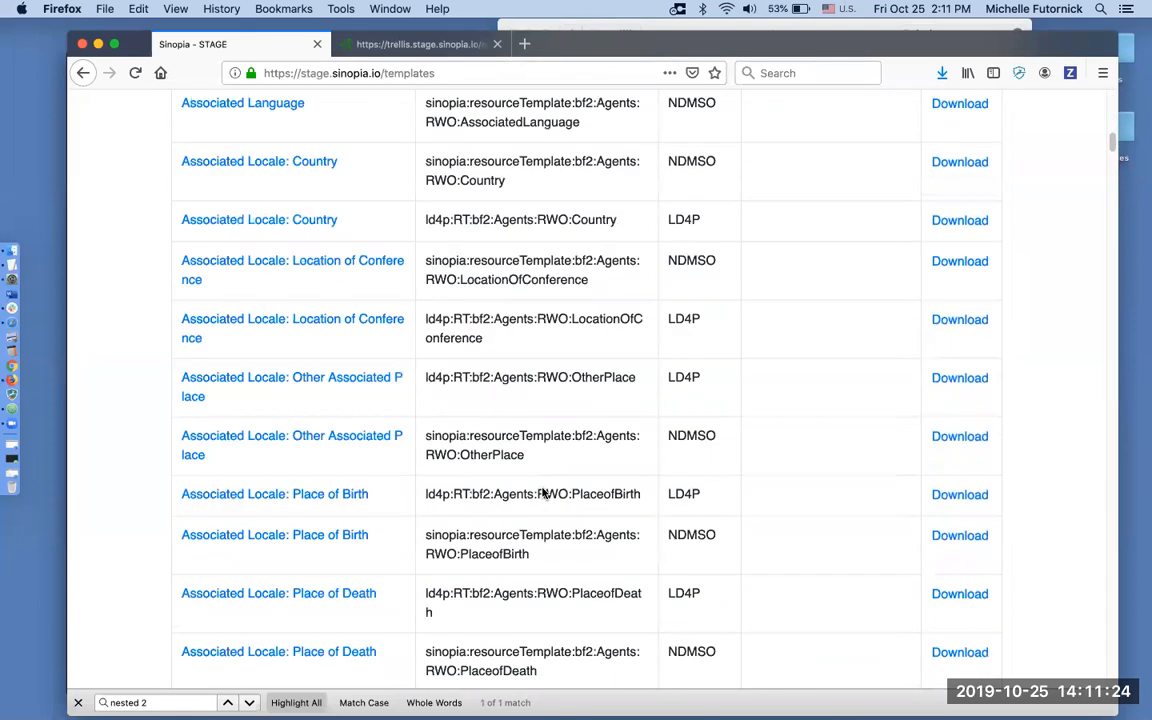
{"action": "scroll", "coordinate": [543, 492], "scroll_direction": "down", "scroll_amount": 10}
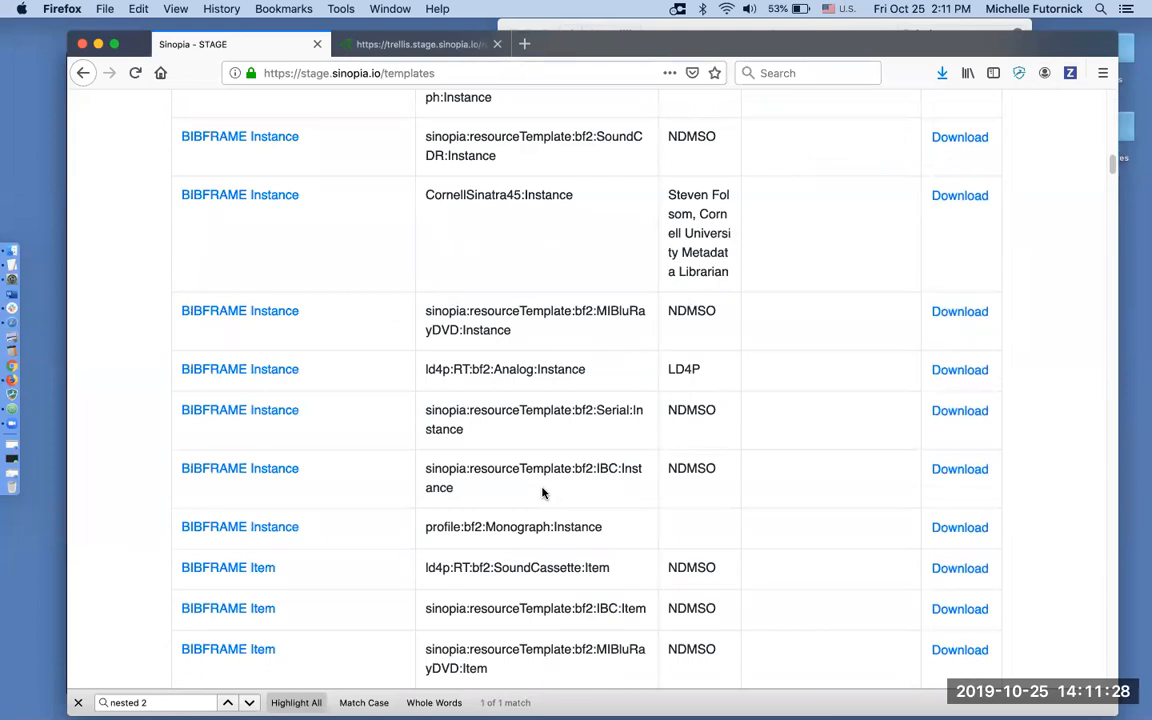
{"action": "key", "text": "super+f"}
{"action": "type", "text": "color content"}
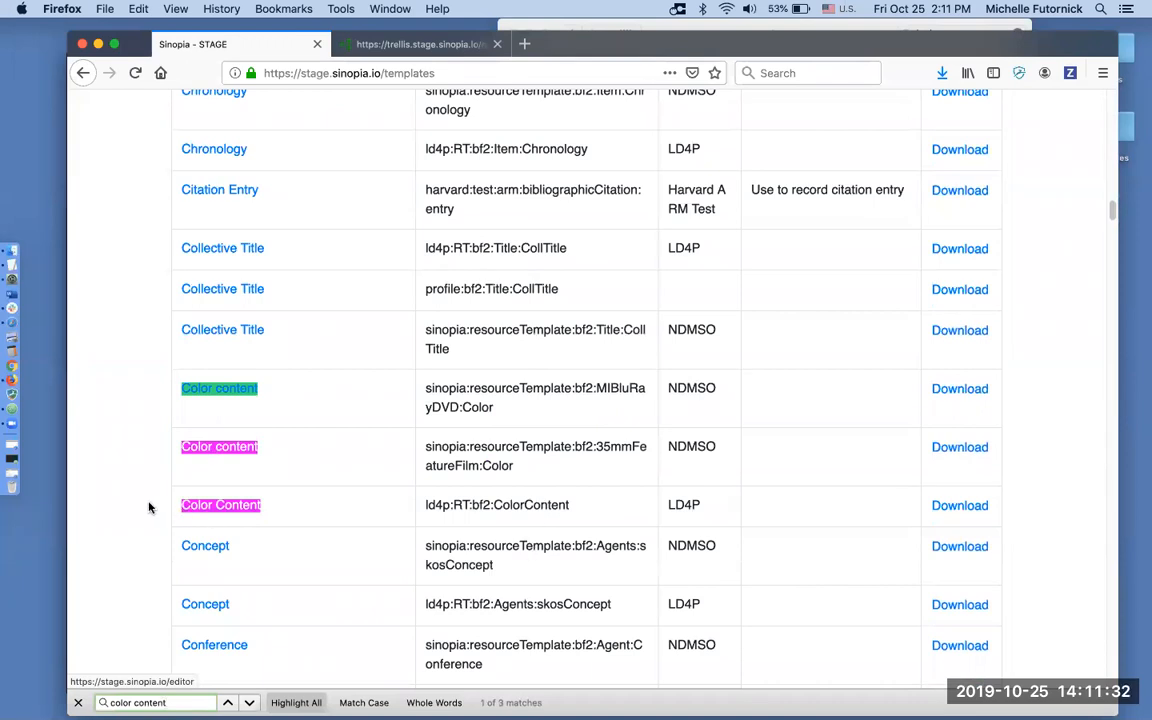
{"action": "left_click", "coordinate": [157, 571]}
{"action": "scroll", "coordinate": [157, 575], "scroll_direction": "down", "scroll_amount": 1}
{"action": "scroll", "coordinate": [157, 575], "scroll_direction": "down", "scroll_amount": 2}
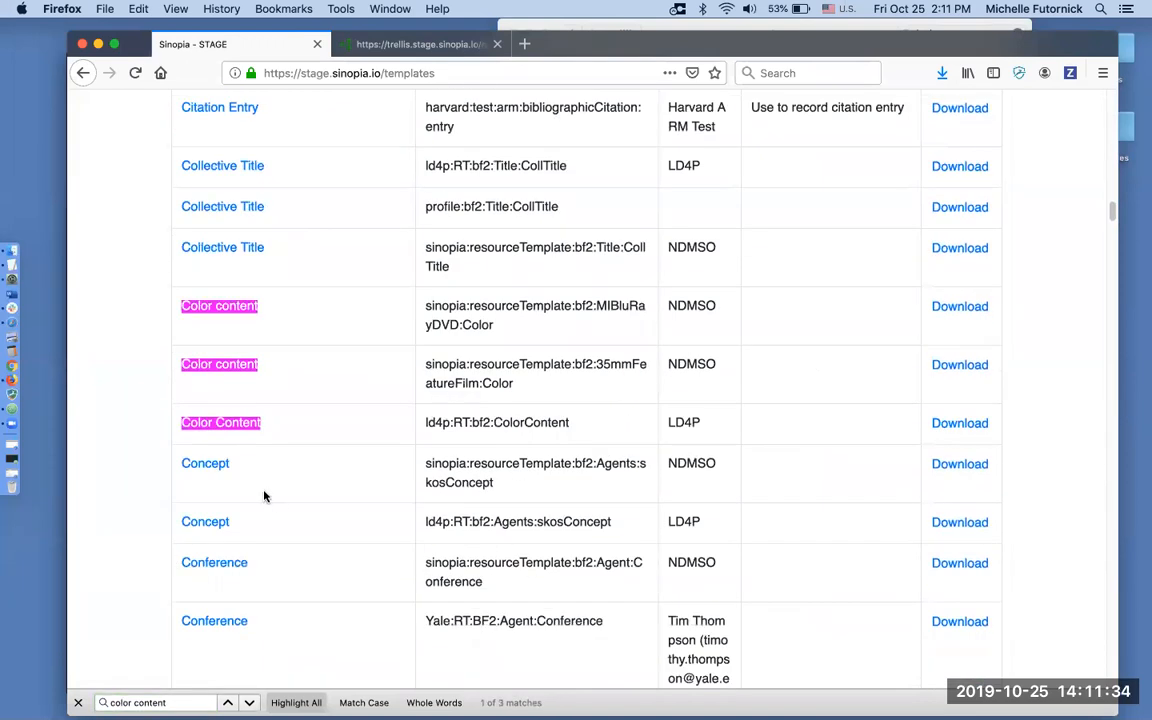
{"action": "left_click", "coordinate": [239, 424]}
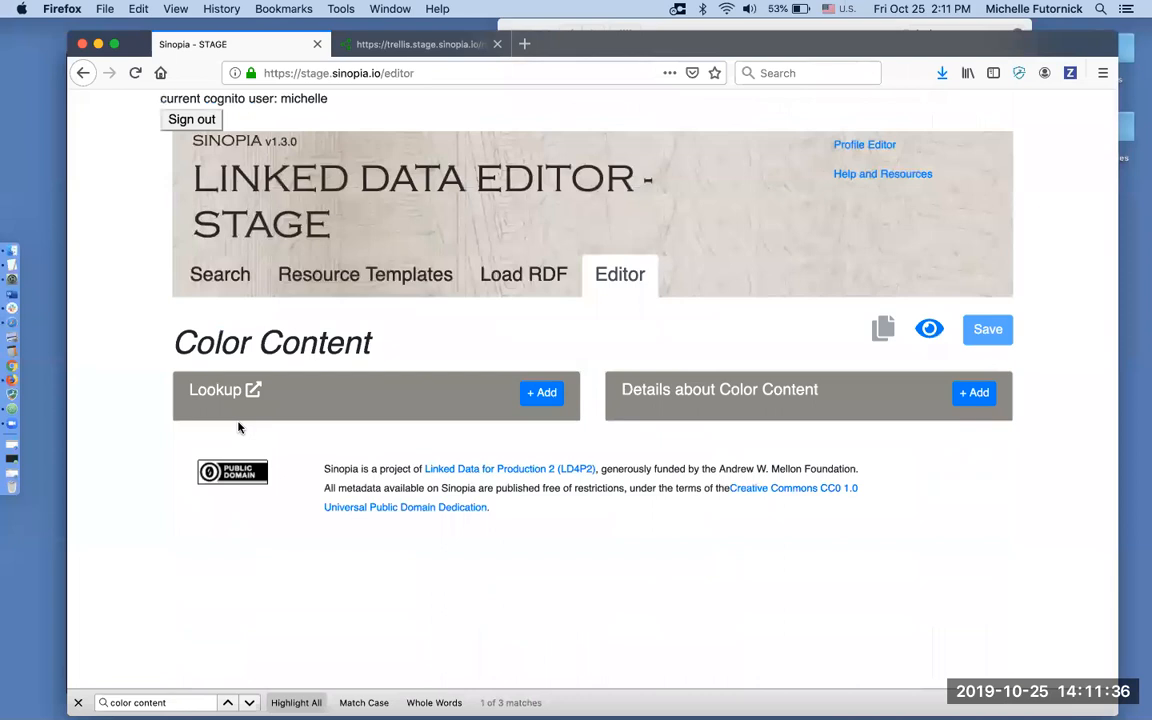
Step: Return to the resource templates, find "color content" again, and try to open the sinopia:resourceTemplate:bf2:35mmFeatureFilm:Color template
{"action": "left_click", "coordinate": [349, 274]}
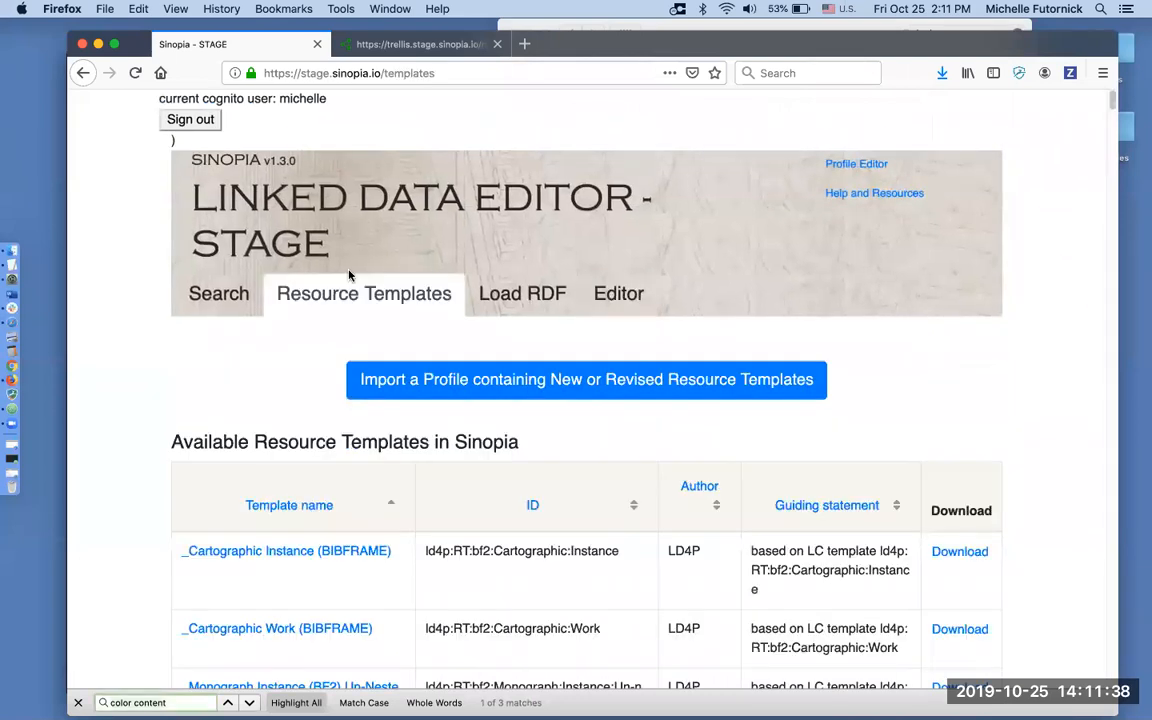
{"action": "key", "text": "ctrl+f"}
{"action": "type", "text": "color content"}
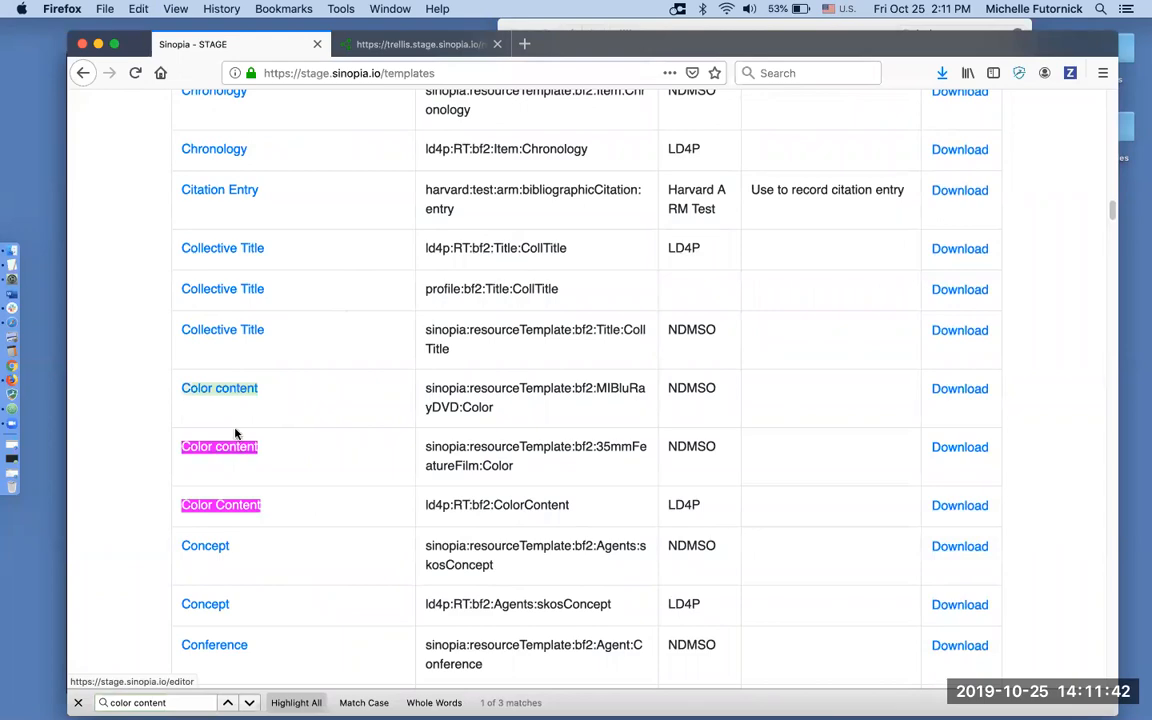
{"action": "scroll", "coordinate": [411, 285], "scroll_direction": "up", "scroll_amount": 10}
{"action": "scroll", "coordinate": [411, 285], "scroll_direction": "up", "scroll_amount": 15}
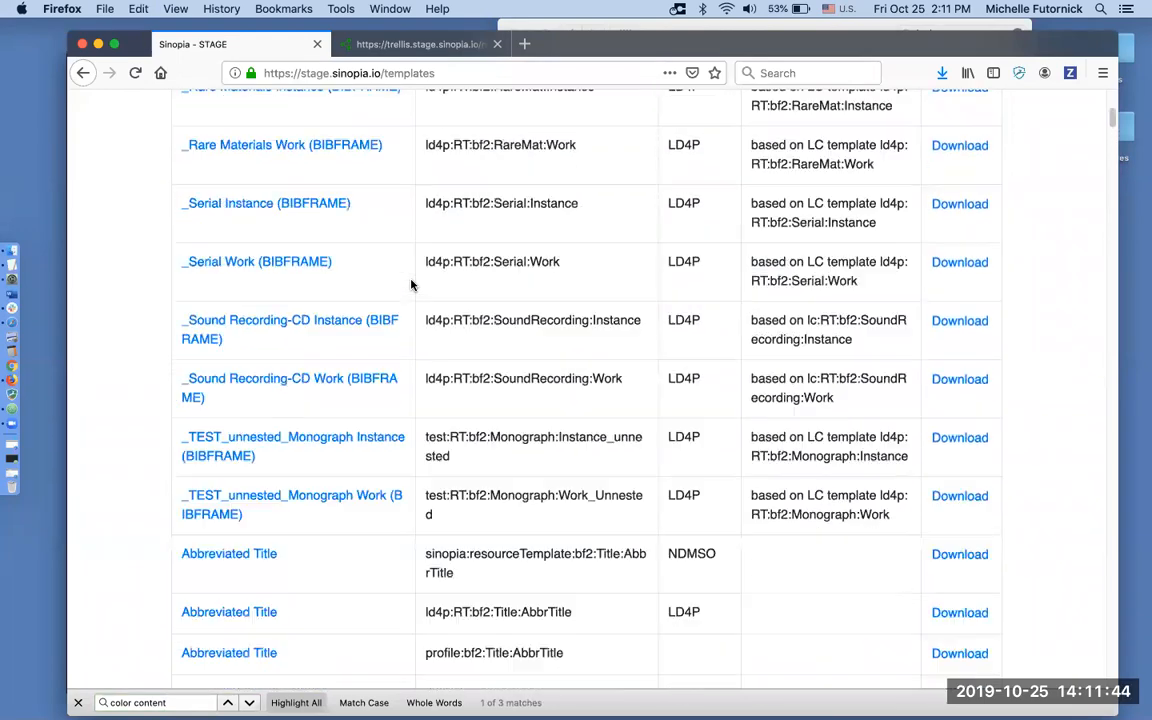
{"action": "scroll", "coordinate": [411, 285], "scroll_direction": "up", "scroll_amount": 6}
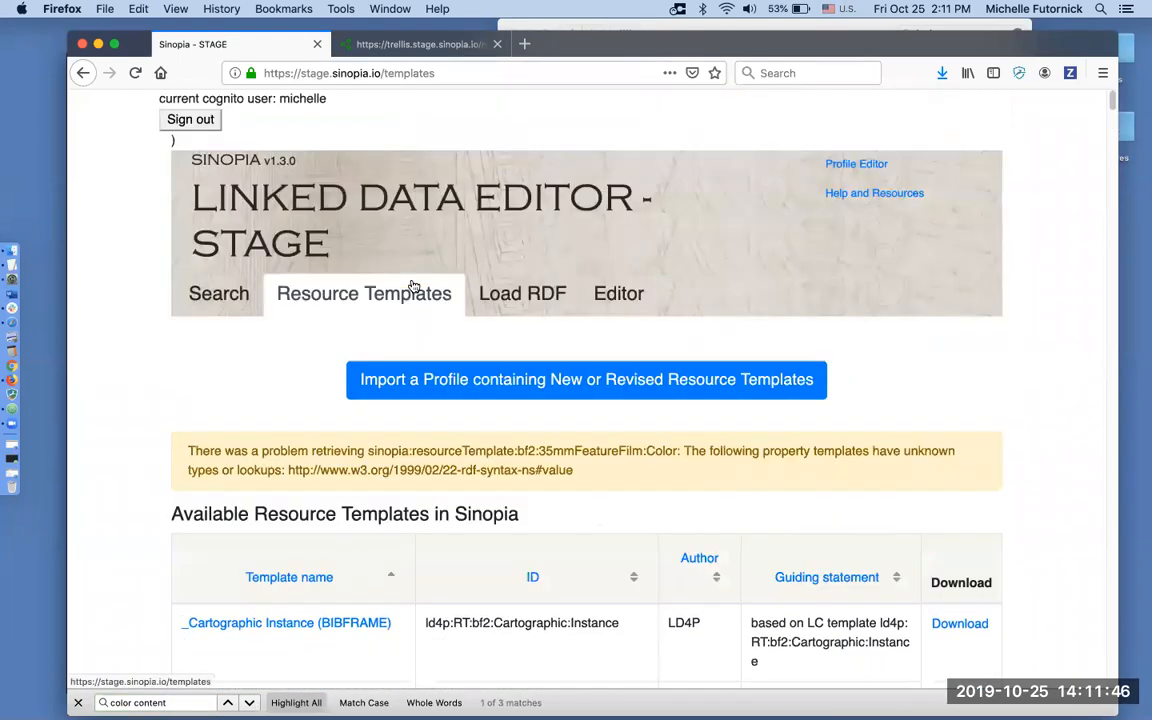
{"action": "scroll", "coordinate": [360, 329], "scroll_direction": "down", "scroll_amount": 2}
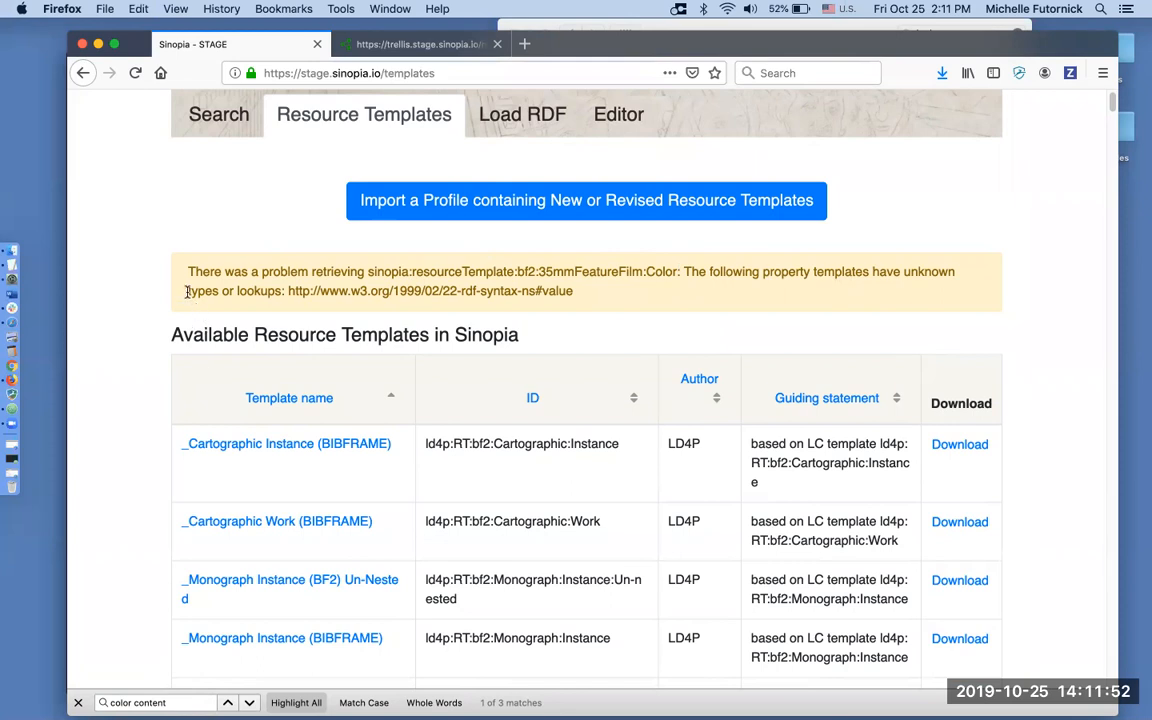
{"action": "scroll", "coordinate": [262, 285], "scroll_direction": "down", "scroll_amount": 1}
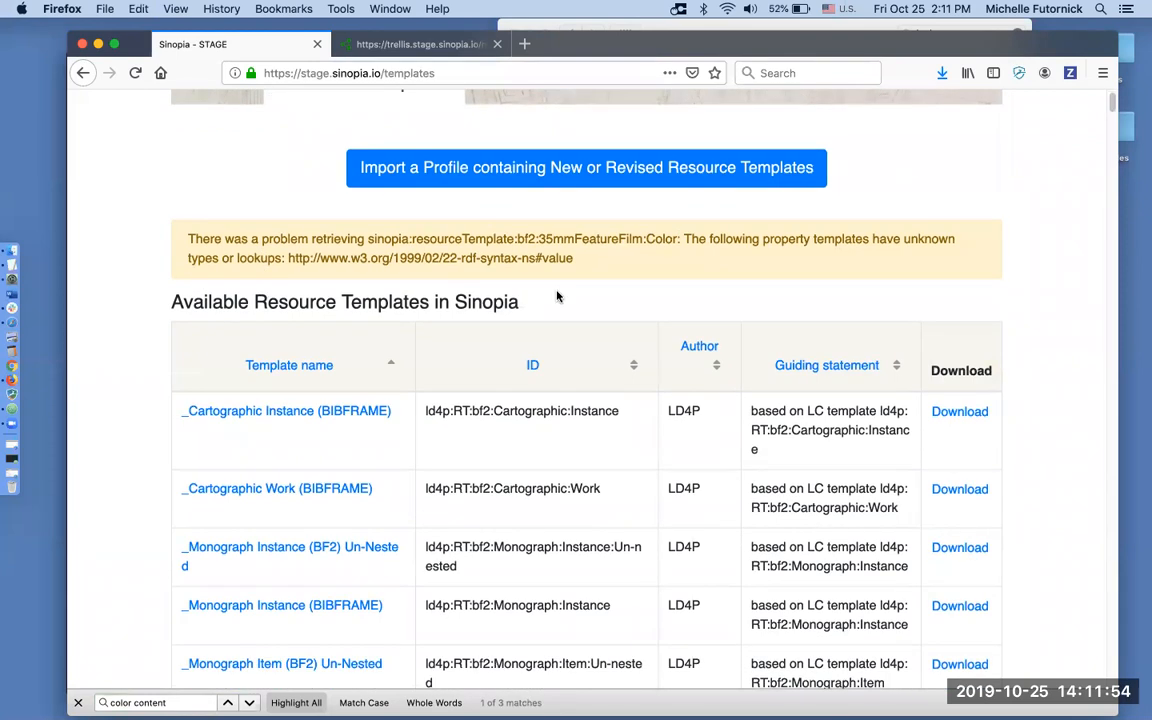
{"action": "scroll", "coordinate": [622, 242], "scroll_direction": "down", "scroll_amount": 1}
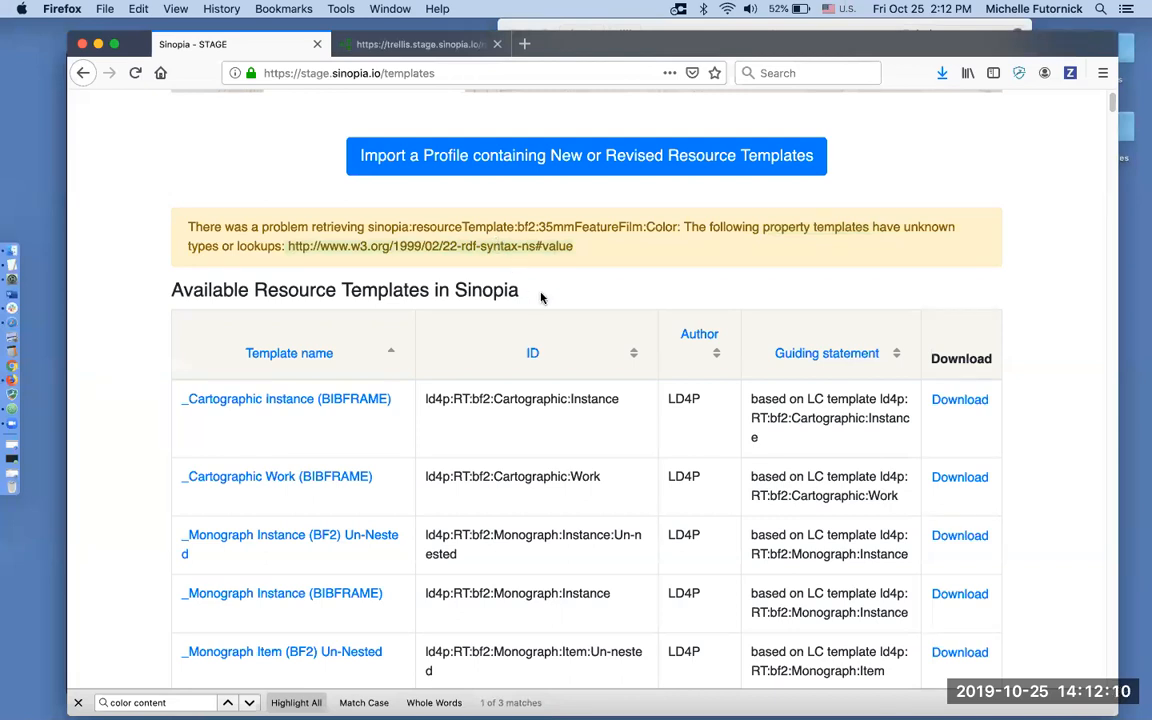
Step: Find "color" in the template list, download the 35mmFeatureFilm:Color template and open the JSON file with Atom
{"action": "key", "text": "super+f"}
{"action": "type", "text": "sino"}
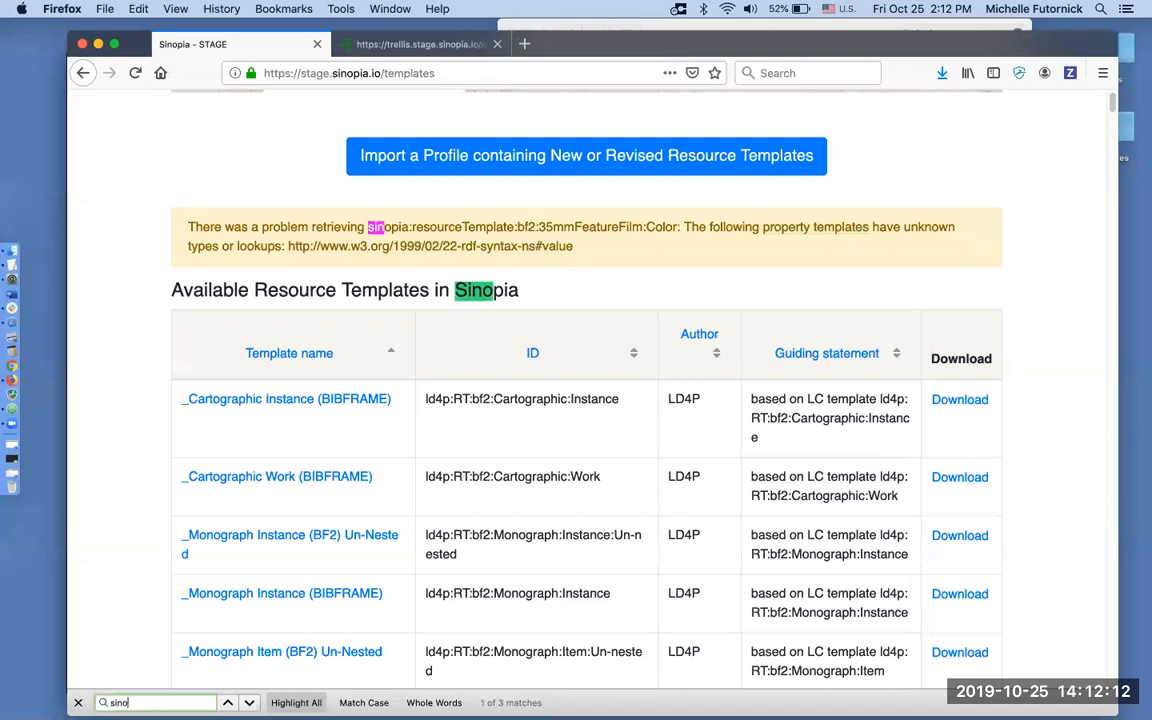
{"action": "type", "text": "pia:resource"}
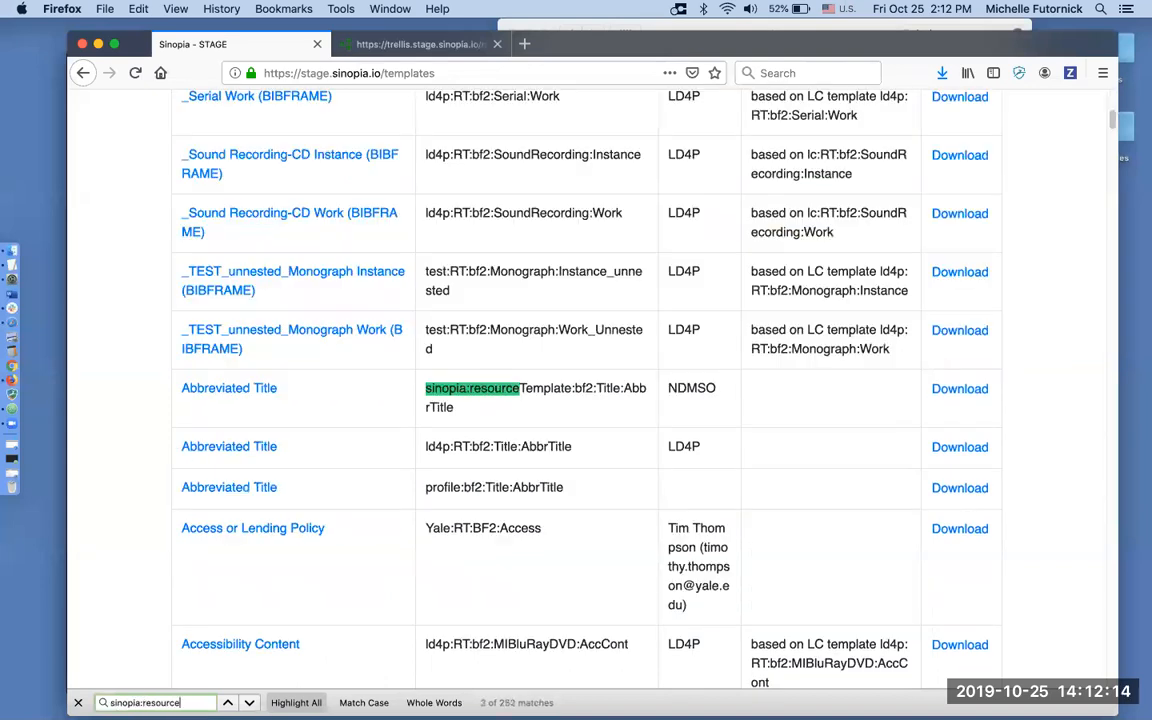
{"action": "type", "text": "color"}
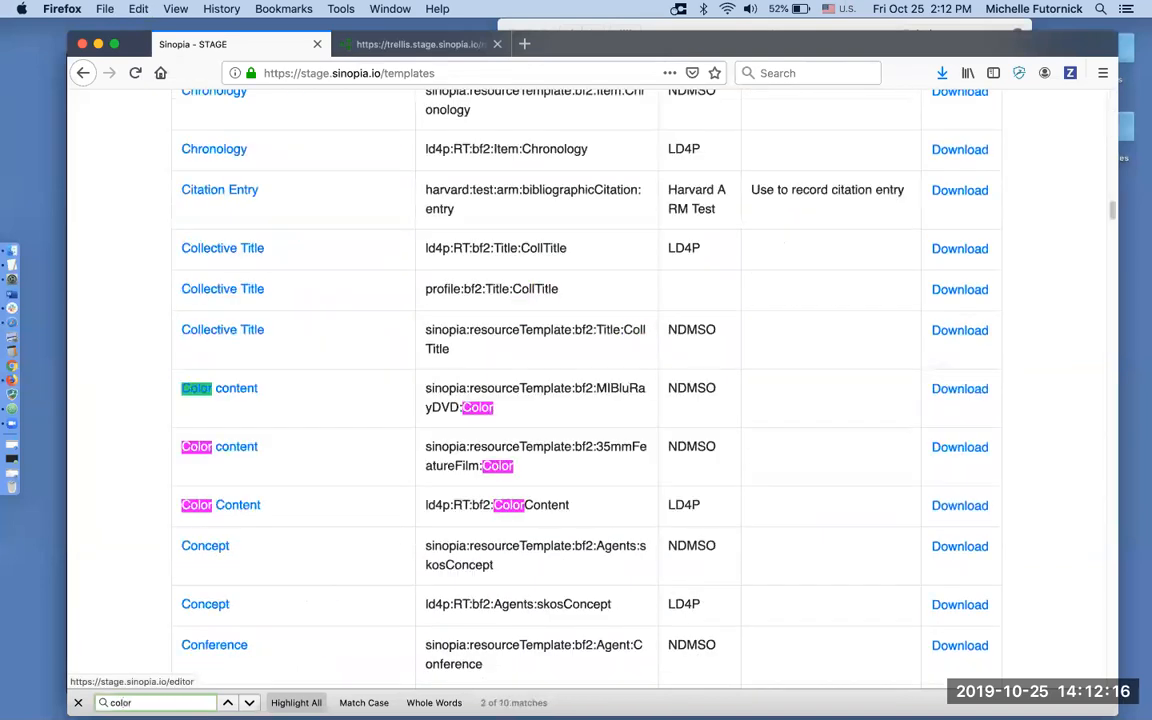
{"action": "left_click", "coordinate": [954, 450]}
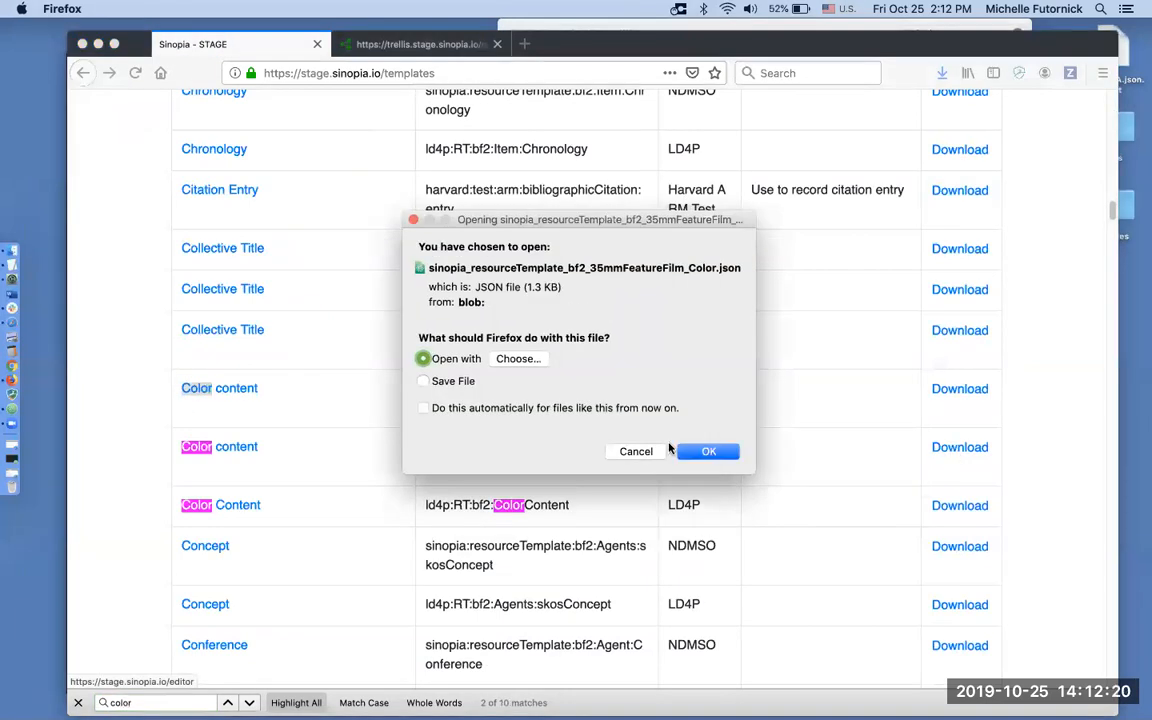
{"action": "left_click", "coordinate": [518, 358]}
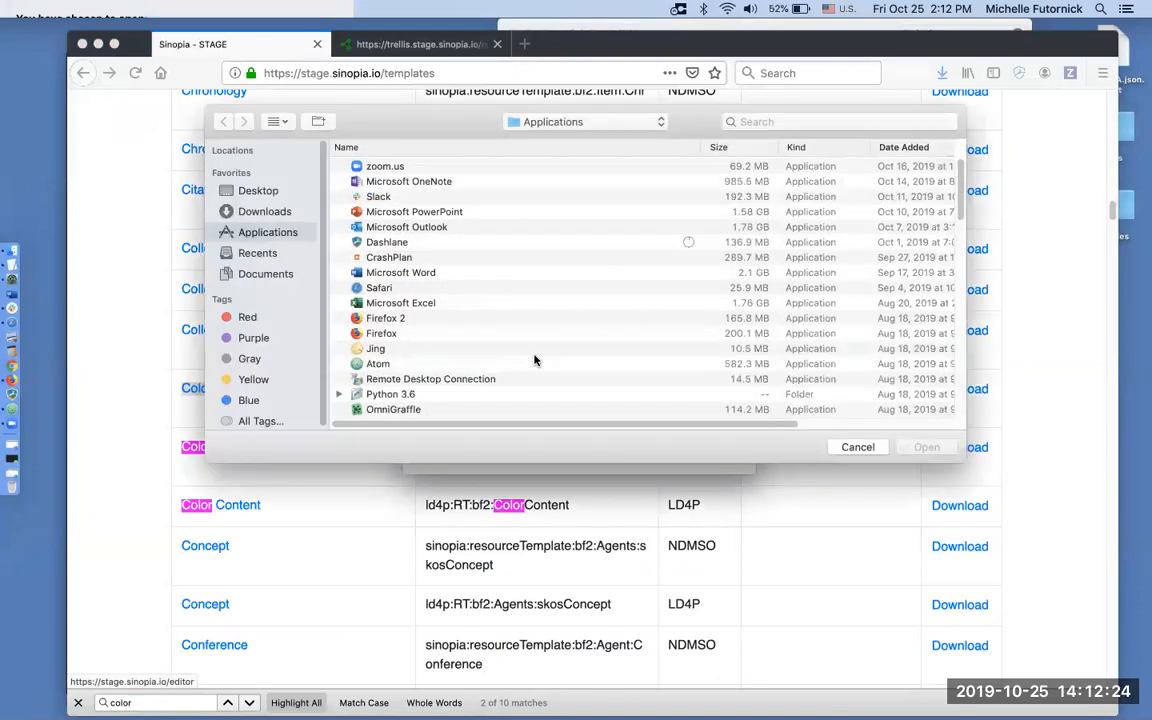
{"action": "double_click", "coordinate": [383, 364]}
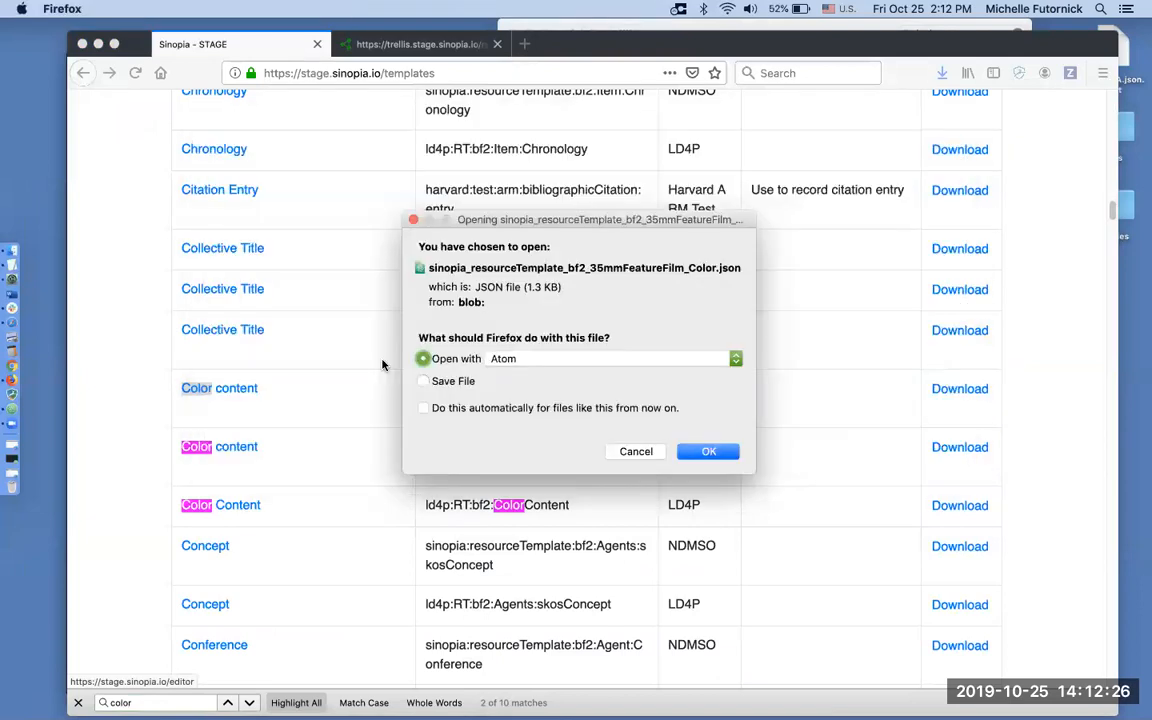
{"action": "left_click", "coordinate": [722, 453]}
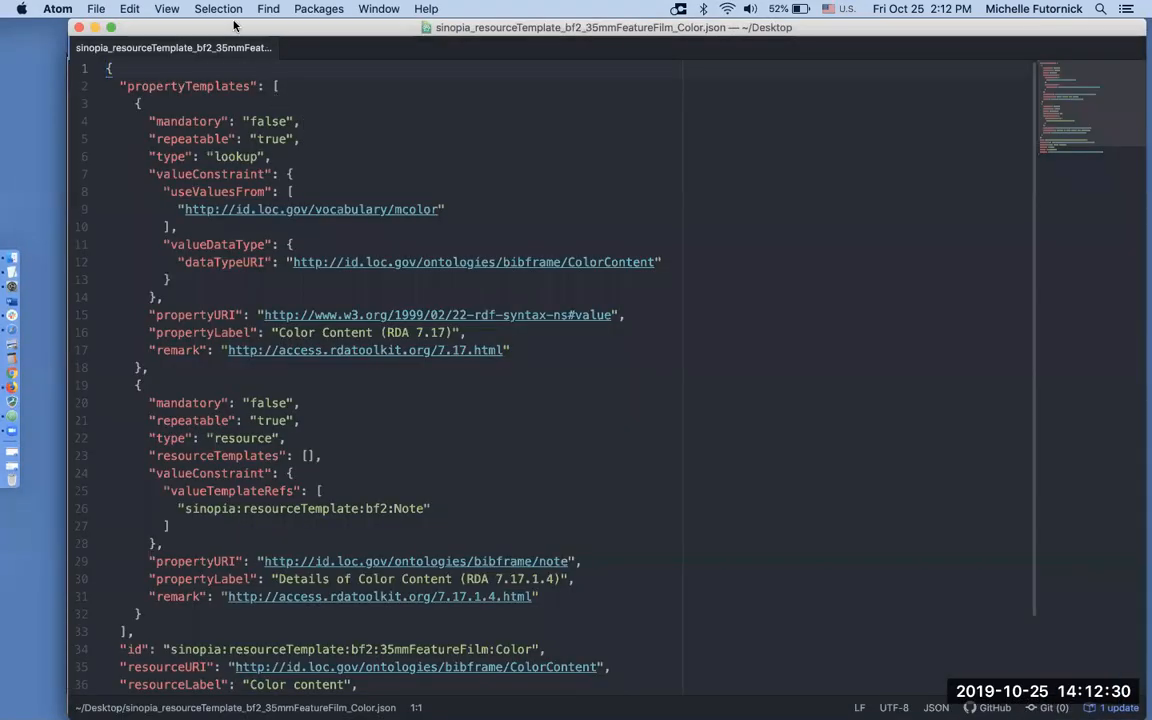
Step: Switch back to Firefox and copy the property URI from the warning above the template list
{"action": "left_click_drag", "start_coordinate": [235, 35], "coordinate": [235, 240]}
{"action": "left_click", "coordinate": [283, 154]}
{"action": "scroll", "coordinate": [286, 153], "scroll_direction": "up", "scroll_amount": 10}
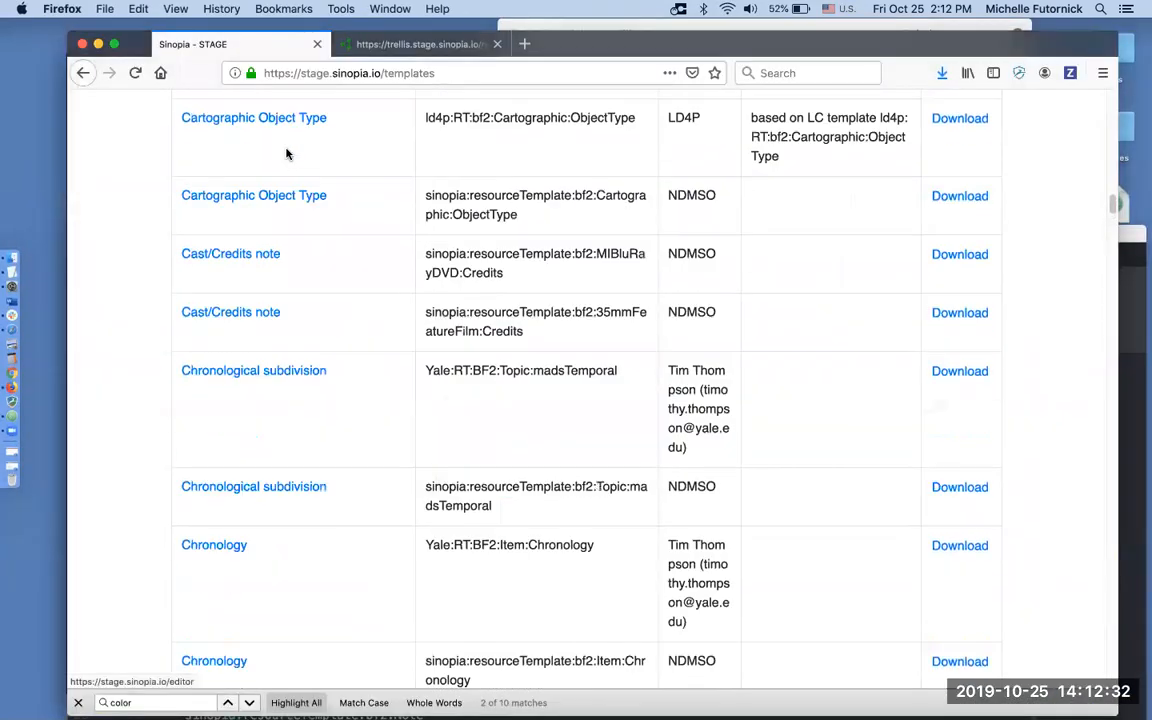
{"action": "scroll", "coordinate": [286, 153], "scroll_direction": "up", "scroll_amount": 10}
{"action": "scroll", "coordinate": [374, 267], "scroll_direction": "down", "scroll_amount": 3}
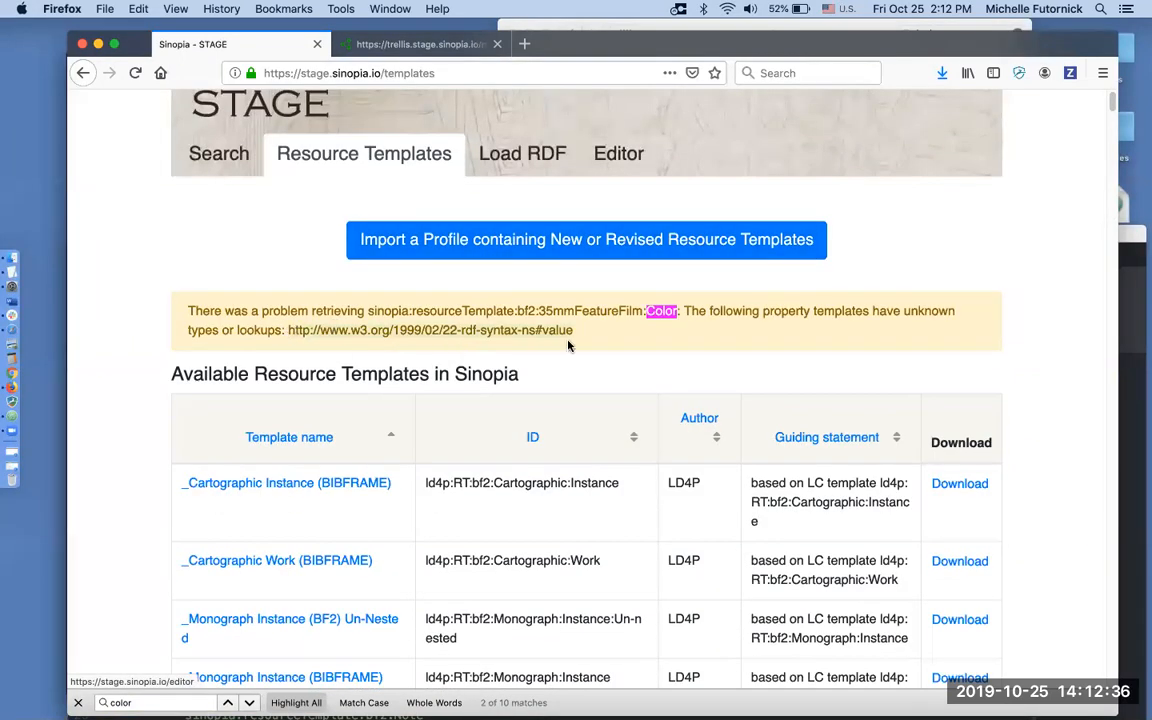
{"action": "triple_click", "coordinate": [470, 330]}
{"action": "key", "text": "super+c"}
{"action": "left_click", "coordinate": [12, 377]}
{"action": "left_click_drag", "start_coordinate": [355, 240], "coordinate": [350, 90]}
{"action": "key", "text": "super+v"}
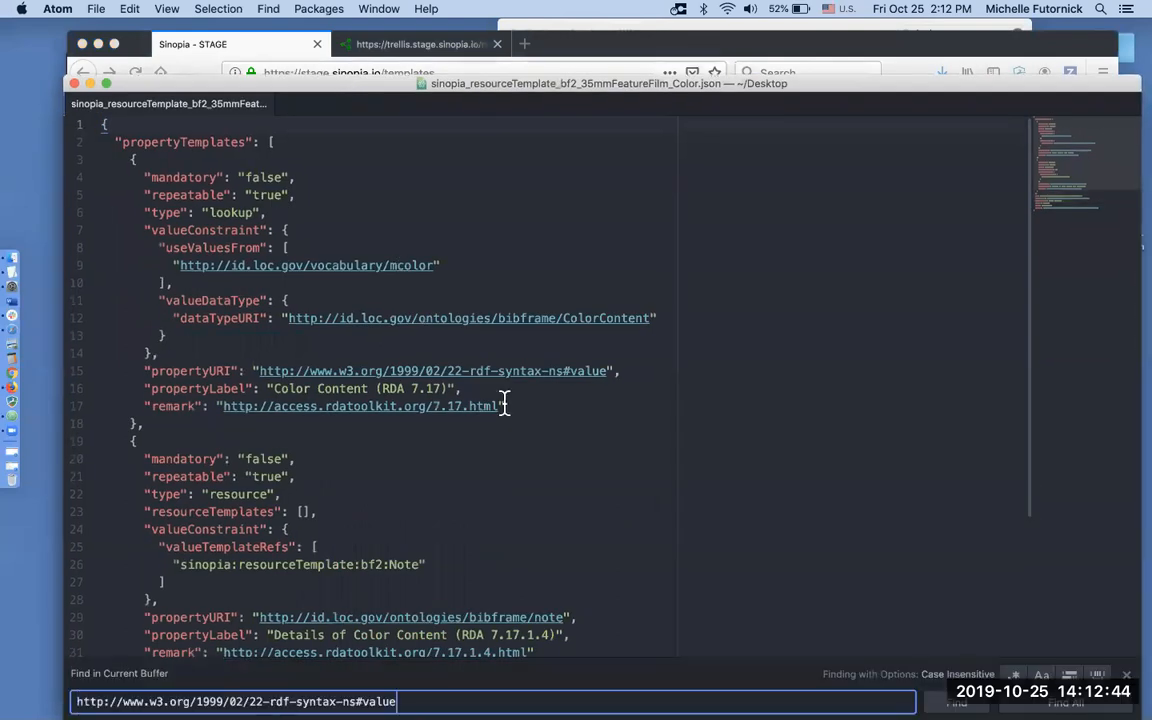
{"action": "key", "text": "Return"}
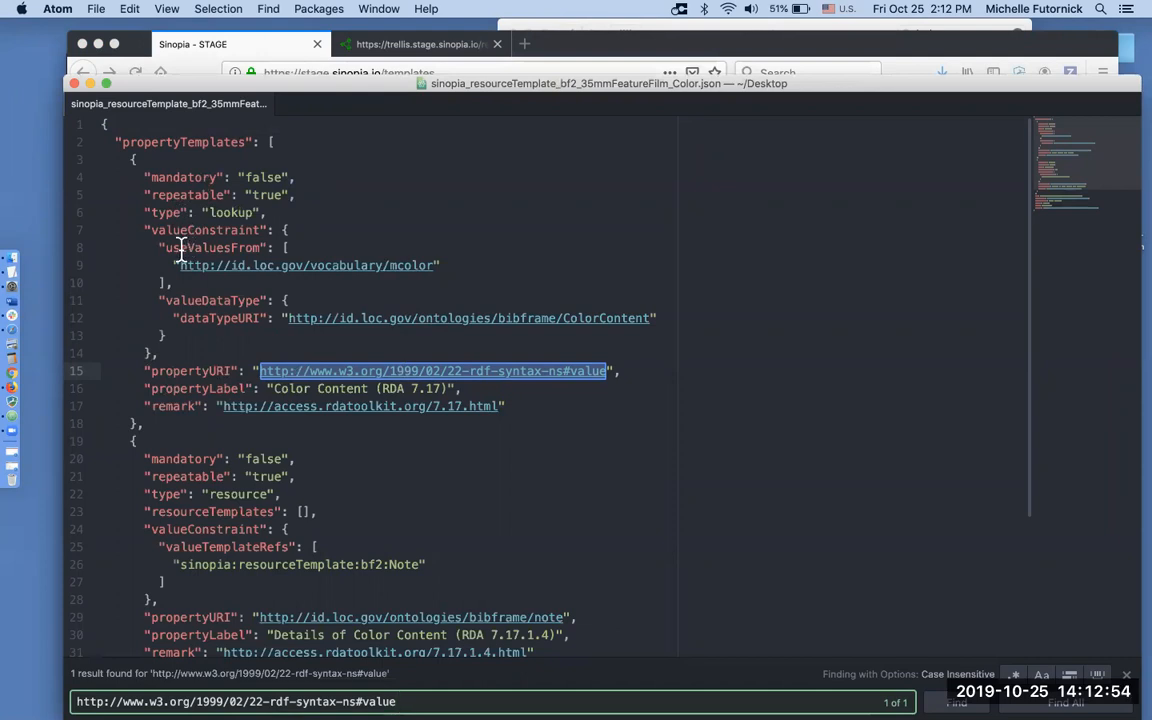
{"action": "left_click", "coordinate": [257, 212]}
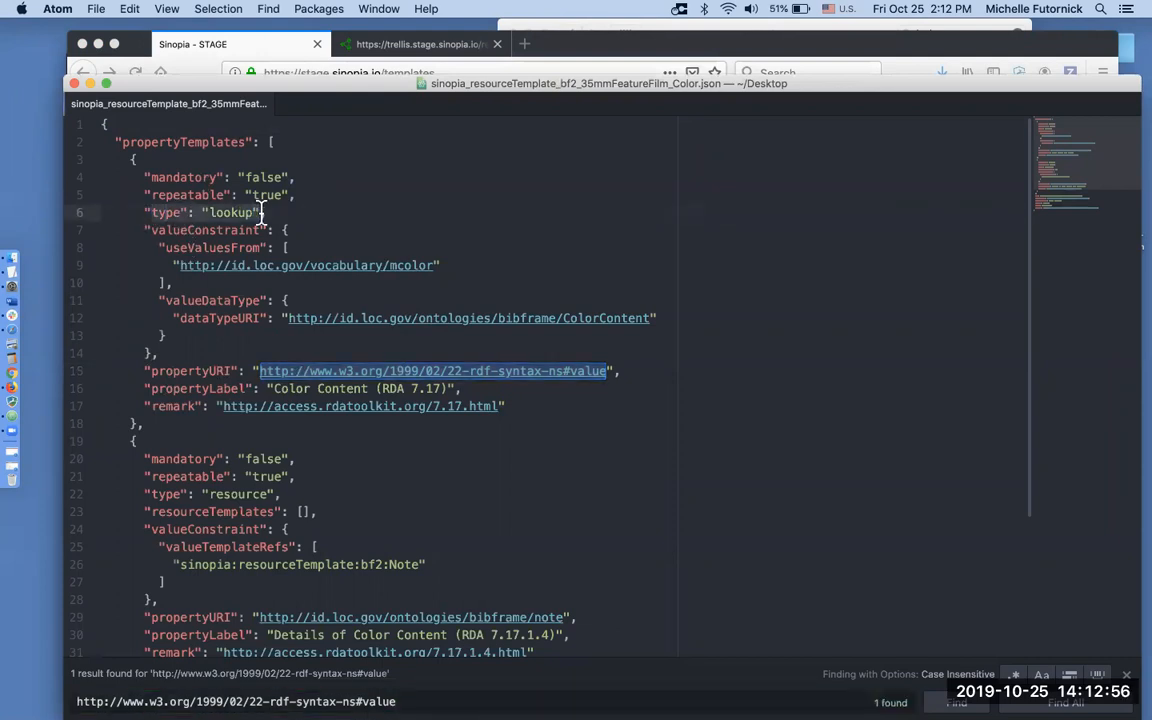
{"action": "left_click", "coordinate": [160, 247]}
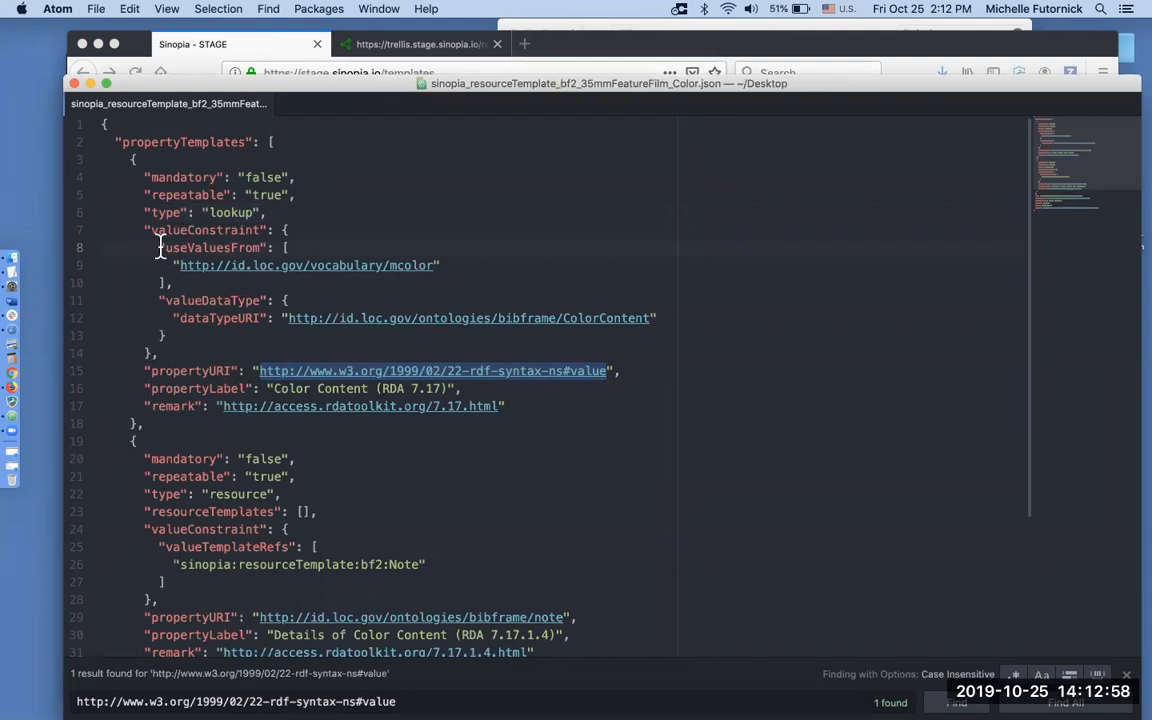
{"action": "left_click_drag", "start_coordinate": [178, 265], "coordinate": [436, 265]}
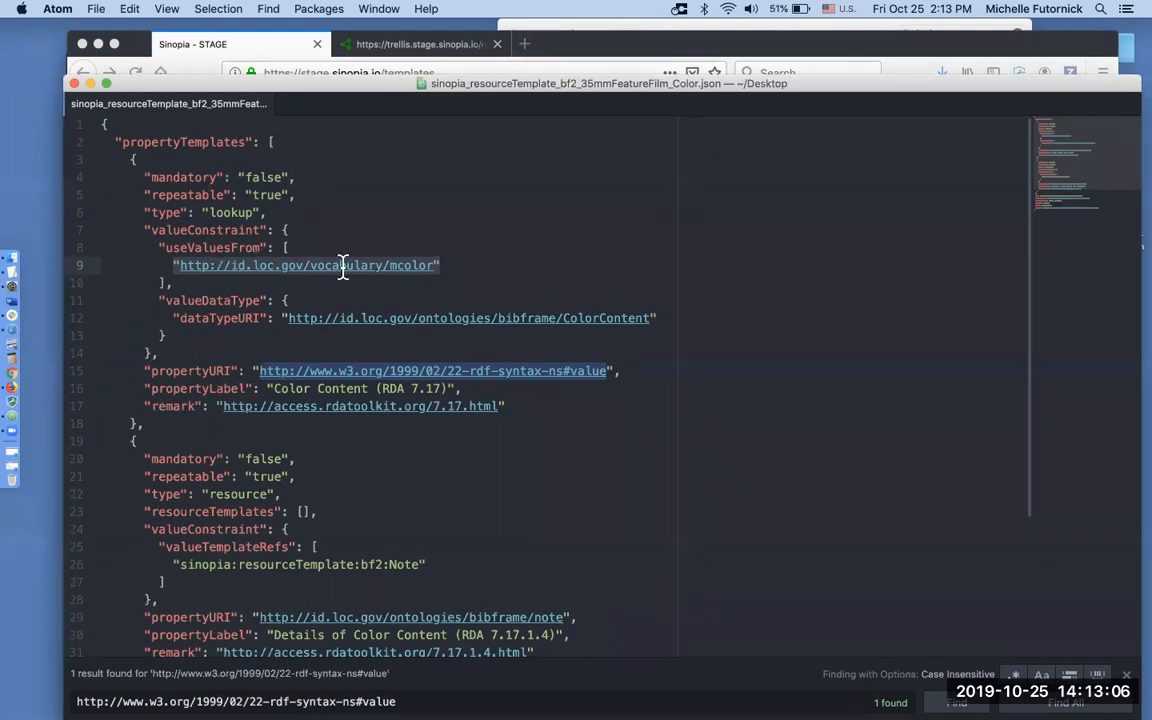
Step: Switch back to Sinopia in Firefox and open the Sinopia help site from its help resources
{"action": "left_click_drag", "start_coordinate": [232, 86], "coordinate": [249, 215]}
{"action": "left_click", "coordinate": [167, 141]}
{"action": "scroll", "coordinate": [167, 143], "scroll_direction": "up", "scroll_amount": 3}
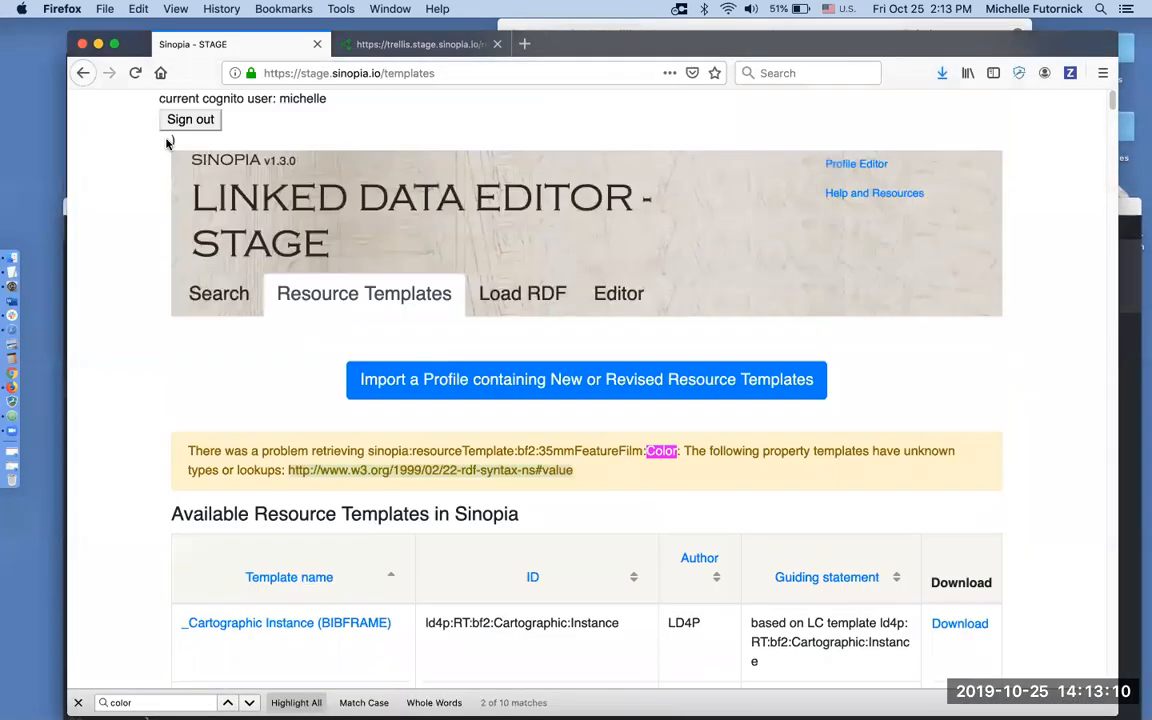
{"action": "left_click", "coordinate": [902, 193]}
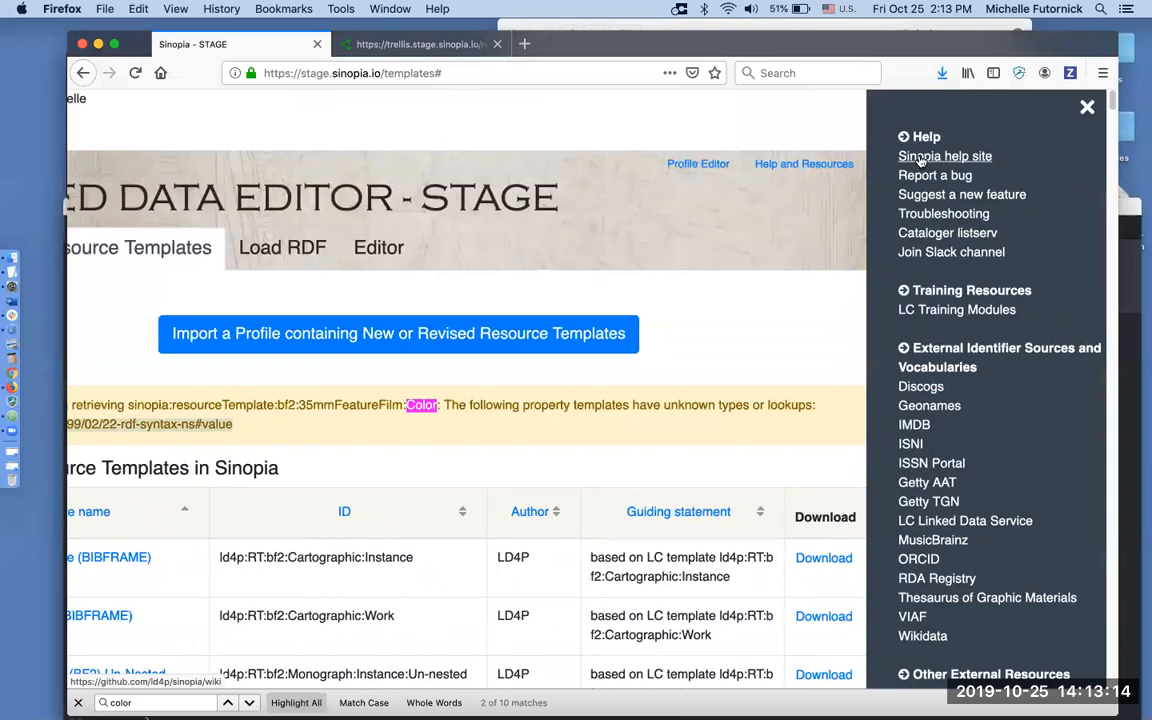
{"action": "left_click", "coordinate": [906, 155]}
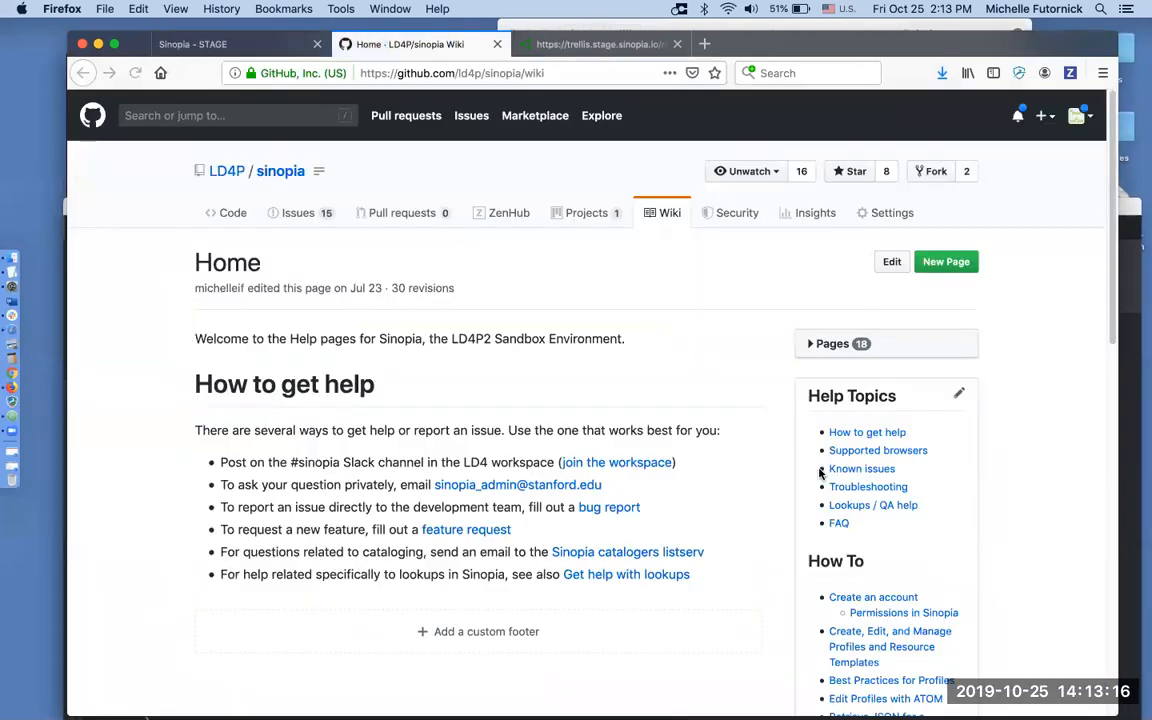
Step: Open the Lookups / QA help page and follow its link to the list of lookup configurations used by Sinopia
{"action": "left_click", "coordinate": [889, 506]}
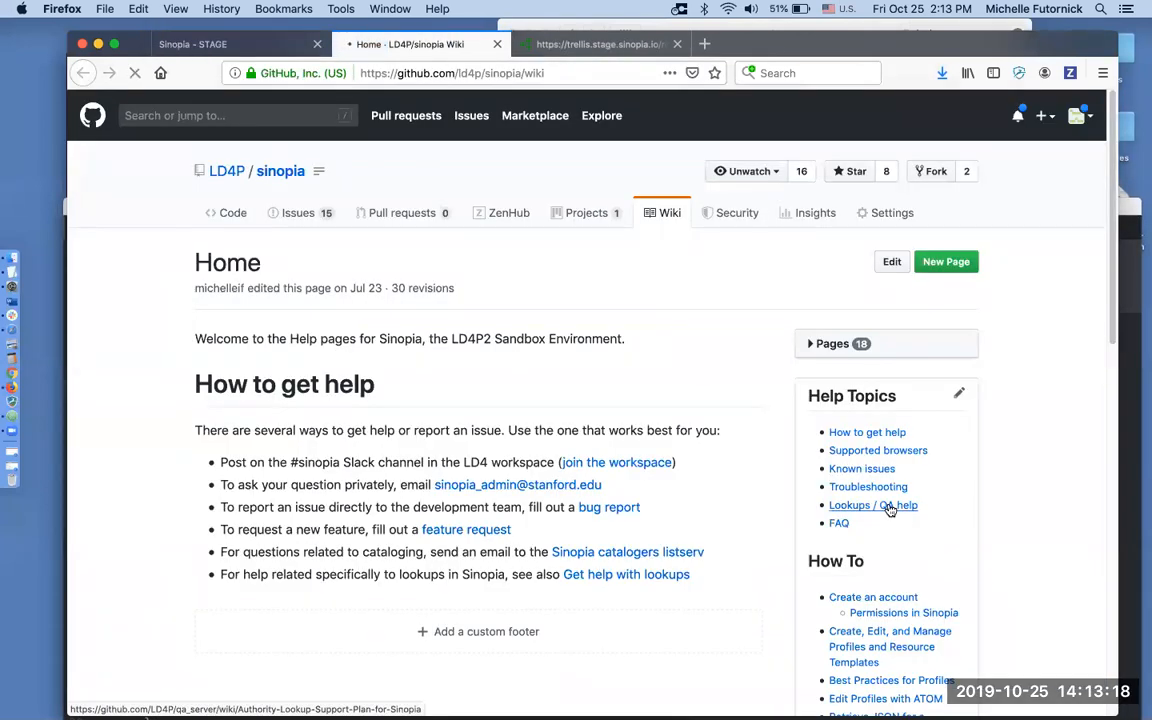
{"action": "scroll", "coordinate": [550, 405], "scroll_direction": "down", "scroll_amount": 2}
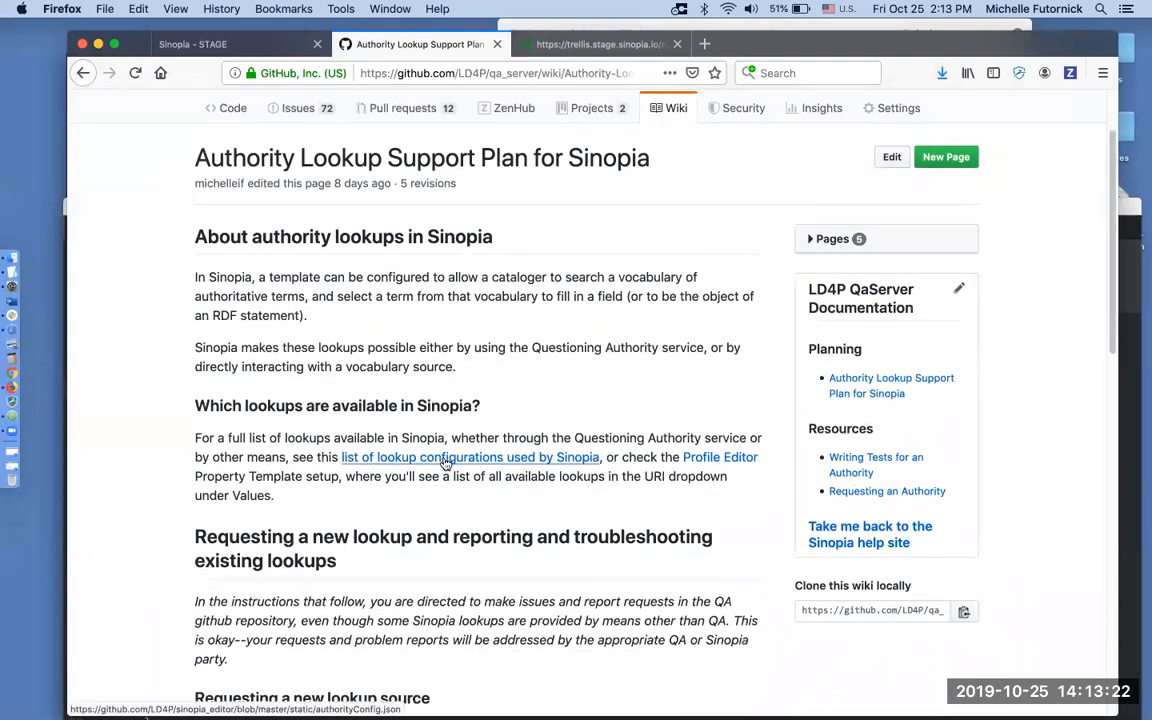
{"action": "left_click", "coordinate": [445, 463]}
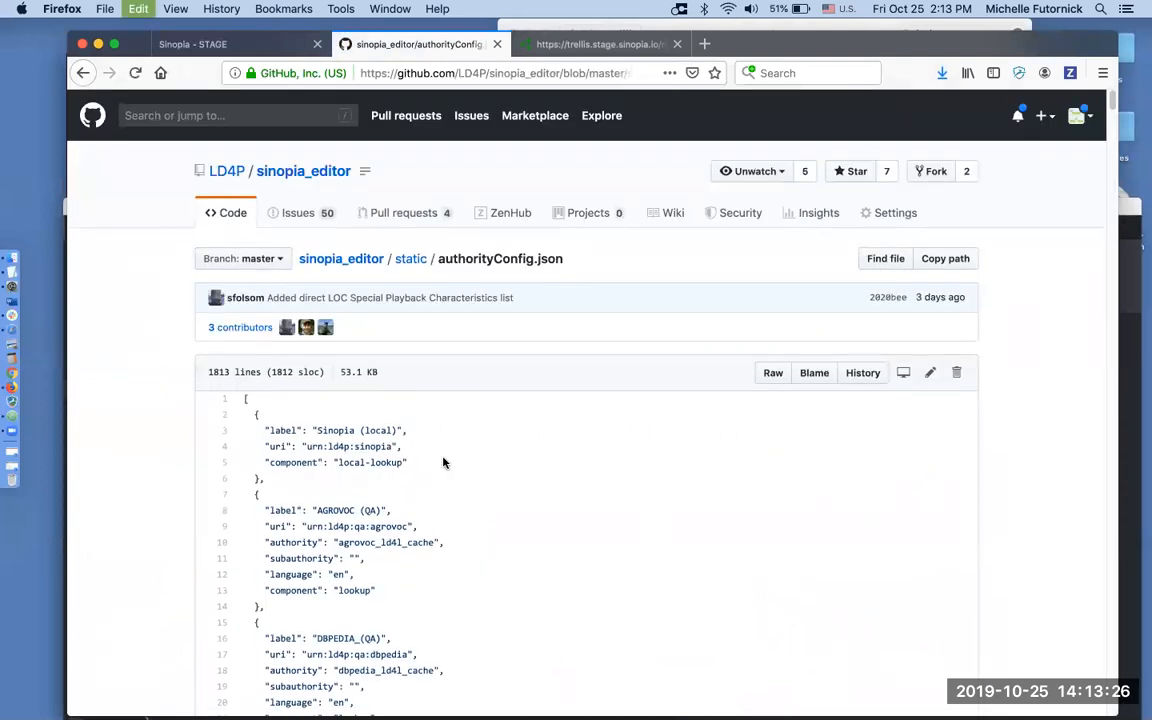
Step: Find "mcolor" in authorityConfig.json, highlight its URI's https prefix, and compare it with the http prefix of the template's lookup URI in Atom
{"action": "key", "text": "super+f"}
{"action": "type", "text": "mcolor"}
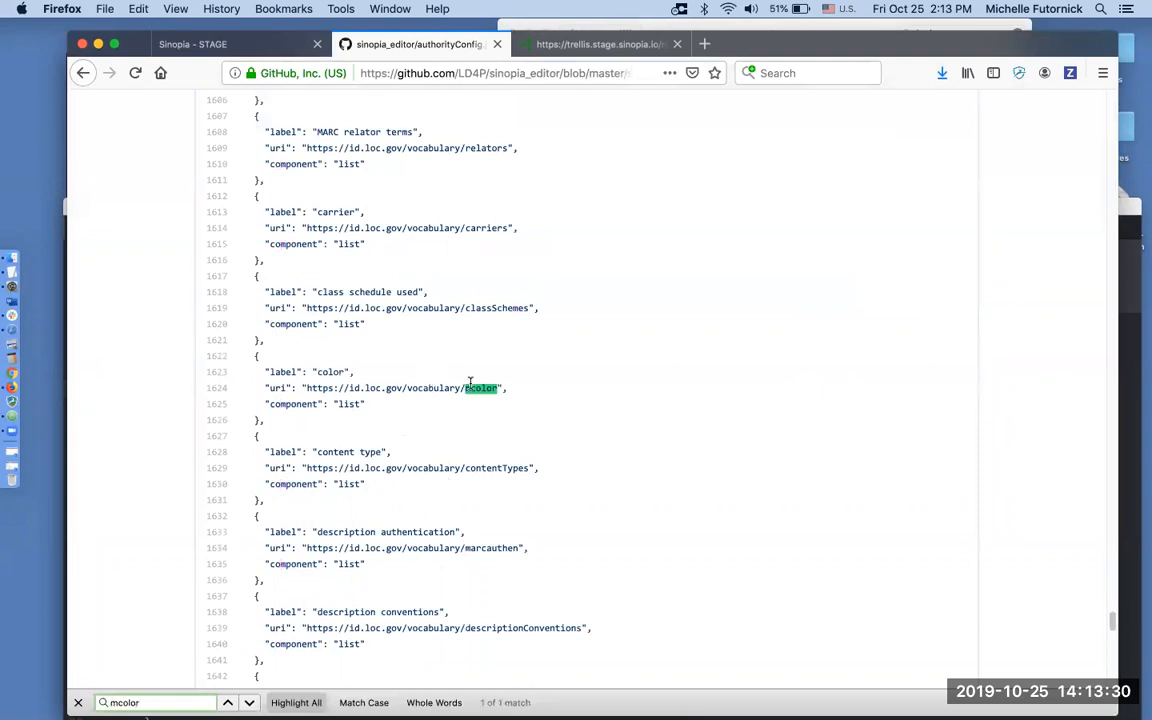
{"action": "key", "text": "Tab"}
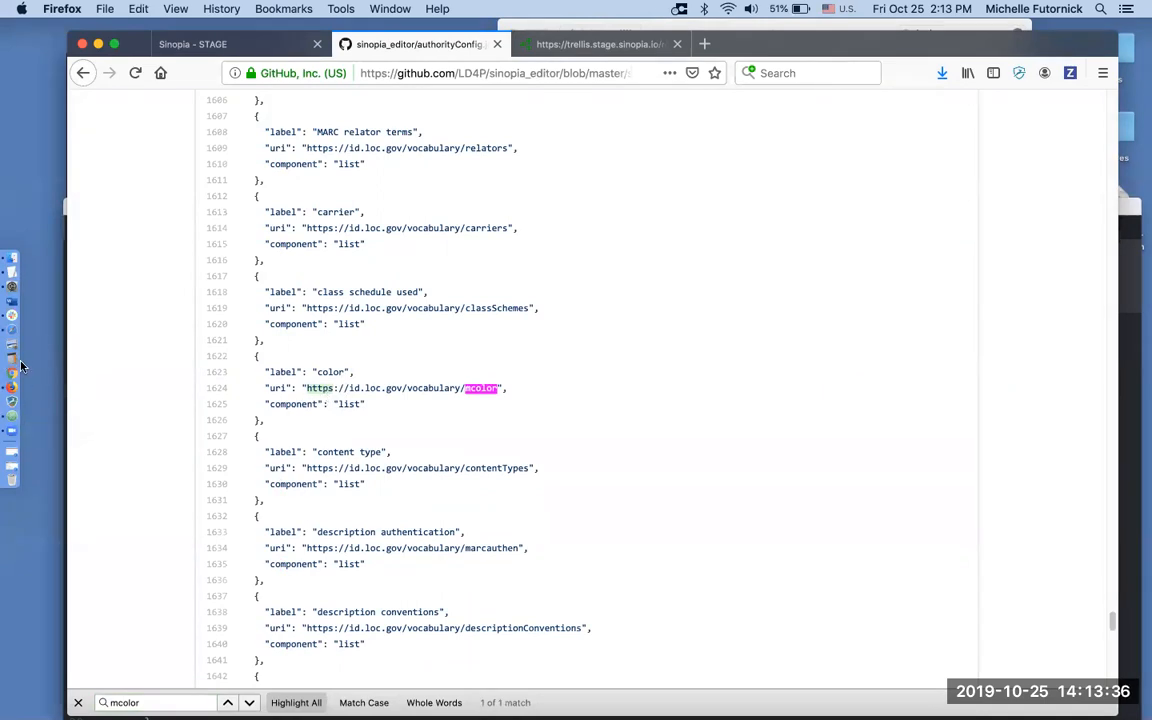
{"action": "left_click", "coordinate": [12, 415]}
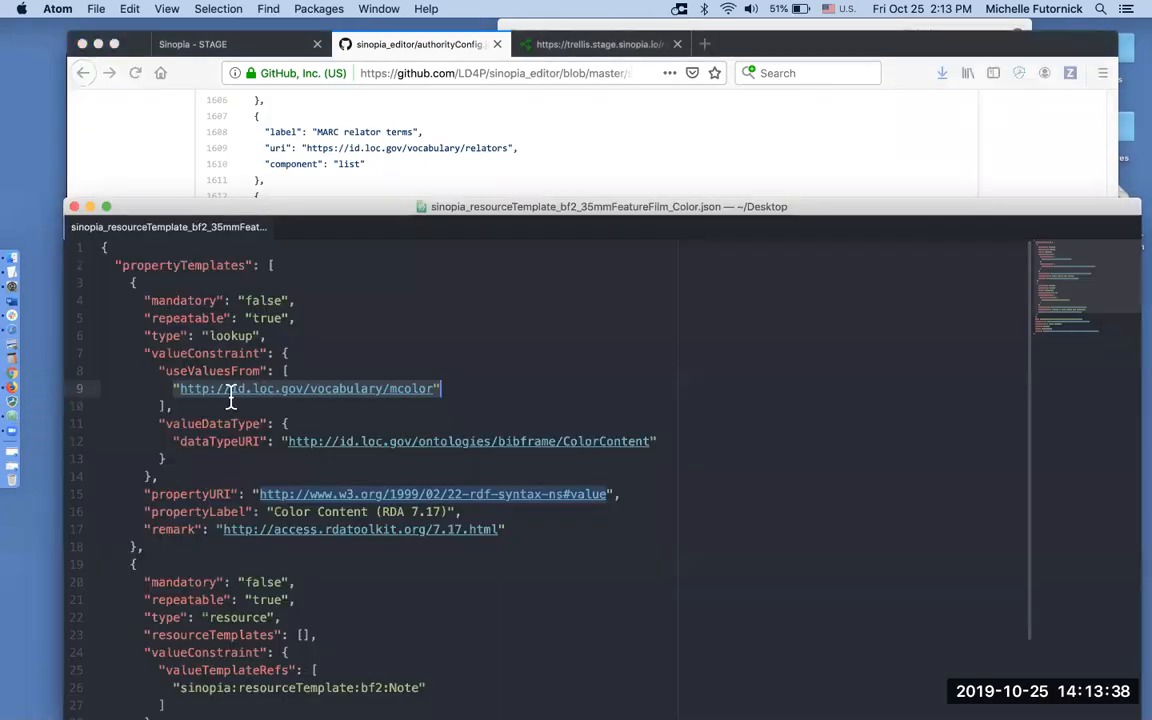
{"action": "left_click", "coordinate": [197, 389]}
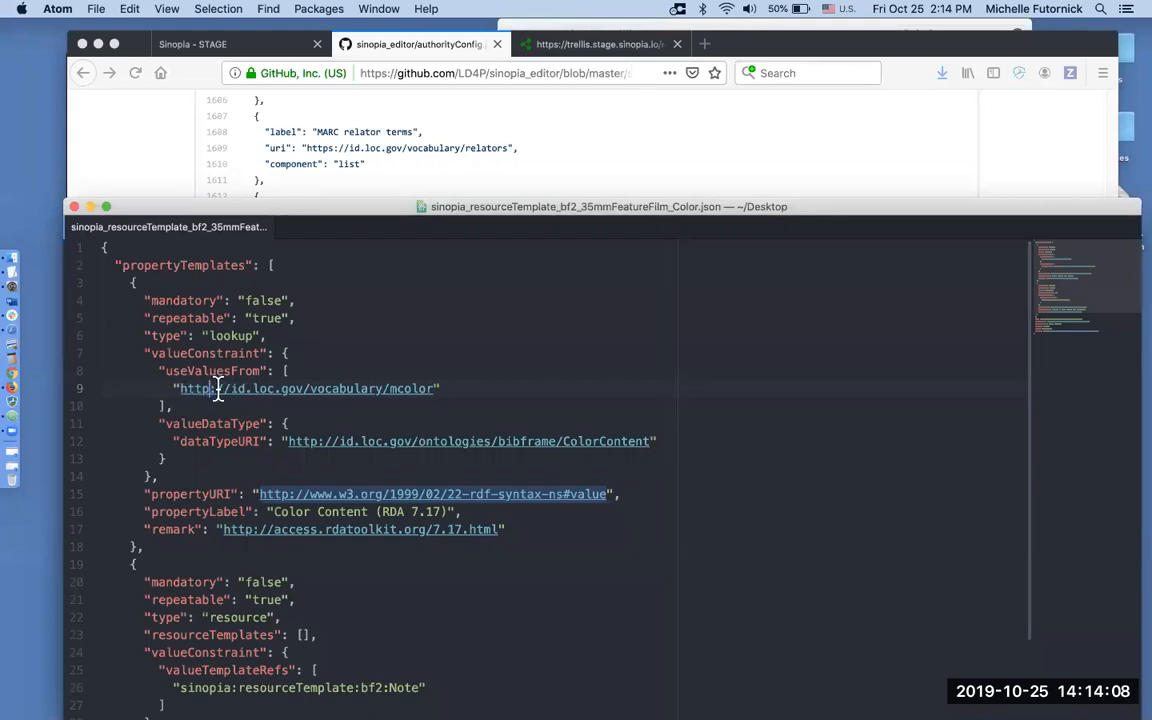
Step: Return to the Sinopia templates page in Firefox and close the help resources listing
{"action": "left_click", "coordinate": [147, 149]}
{"action": "left_click", "coordinate": [210, 44]}
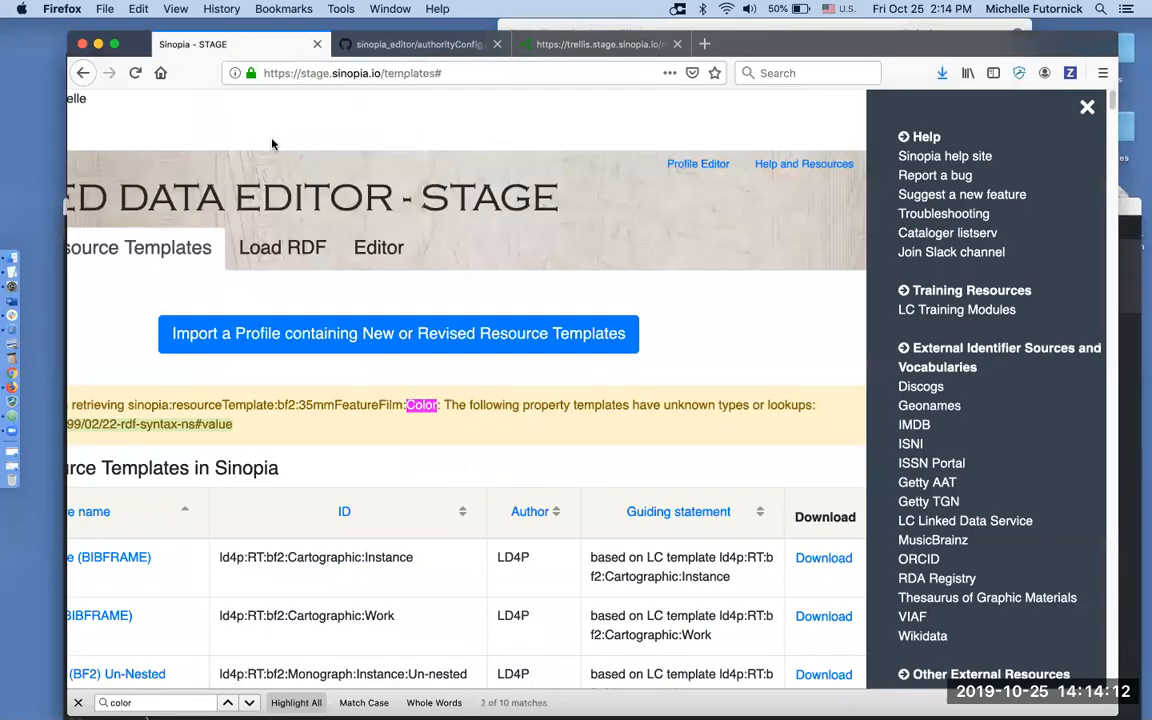
{"action": "left_click", "coordinate": [1087, 107]}
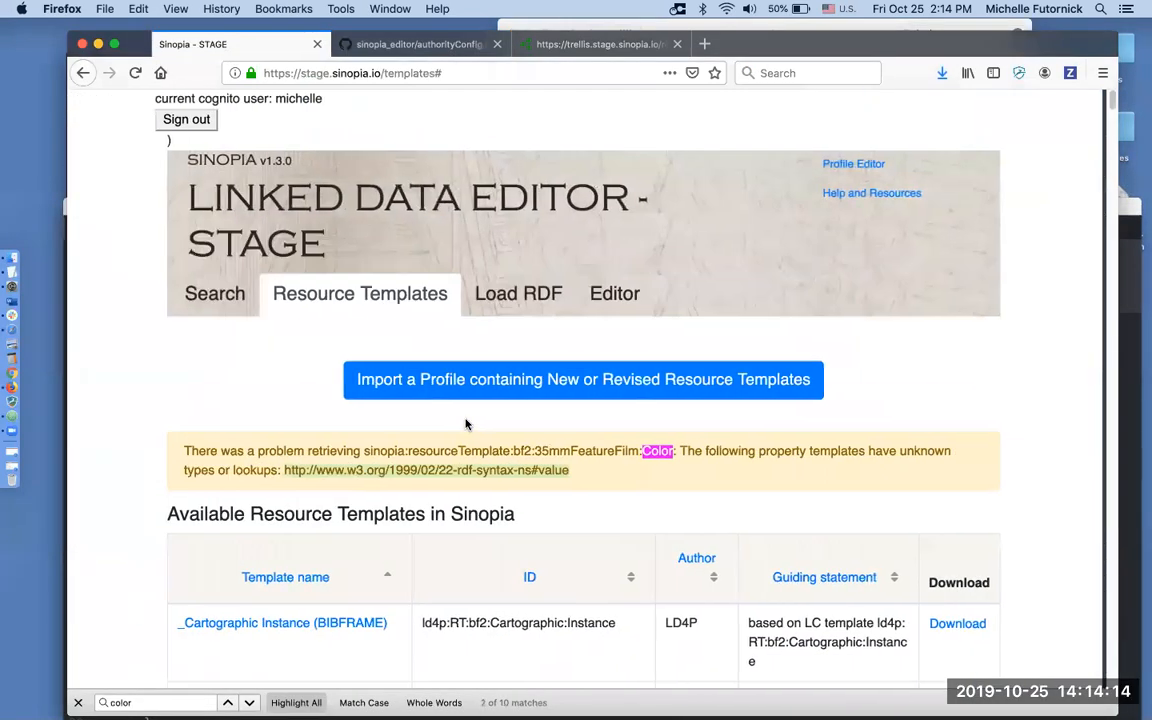